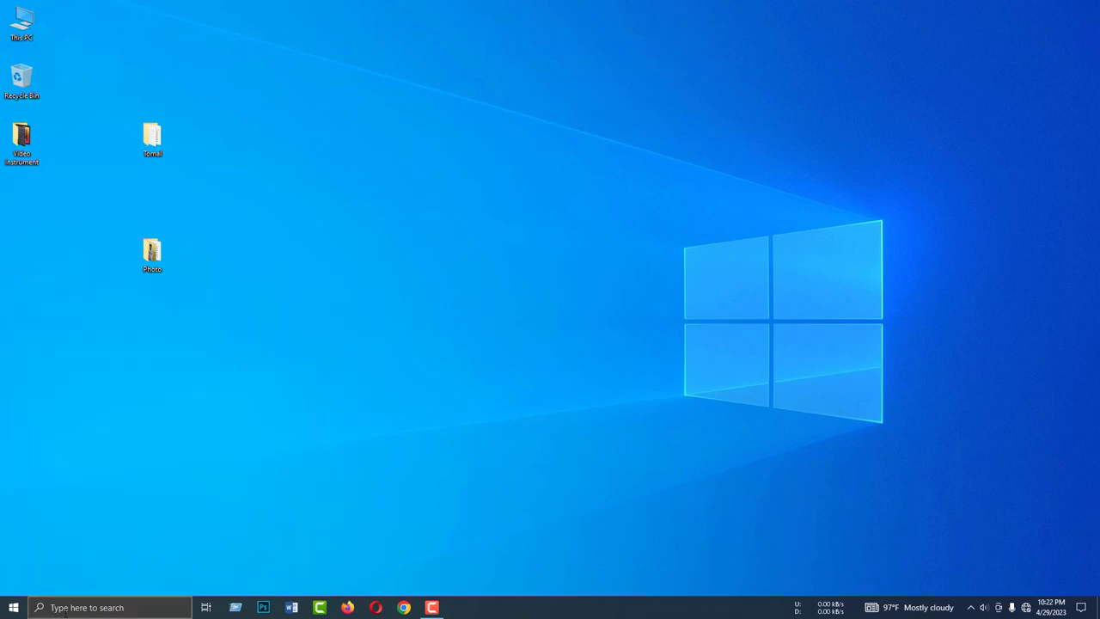
# Open Character Map and move its window away from the desktop icons toward the middle of the desktop
pyautogui.click(110, 606)
pyautogui.write('charac')
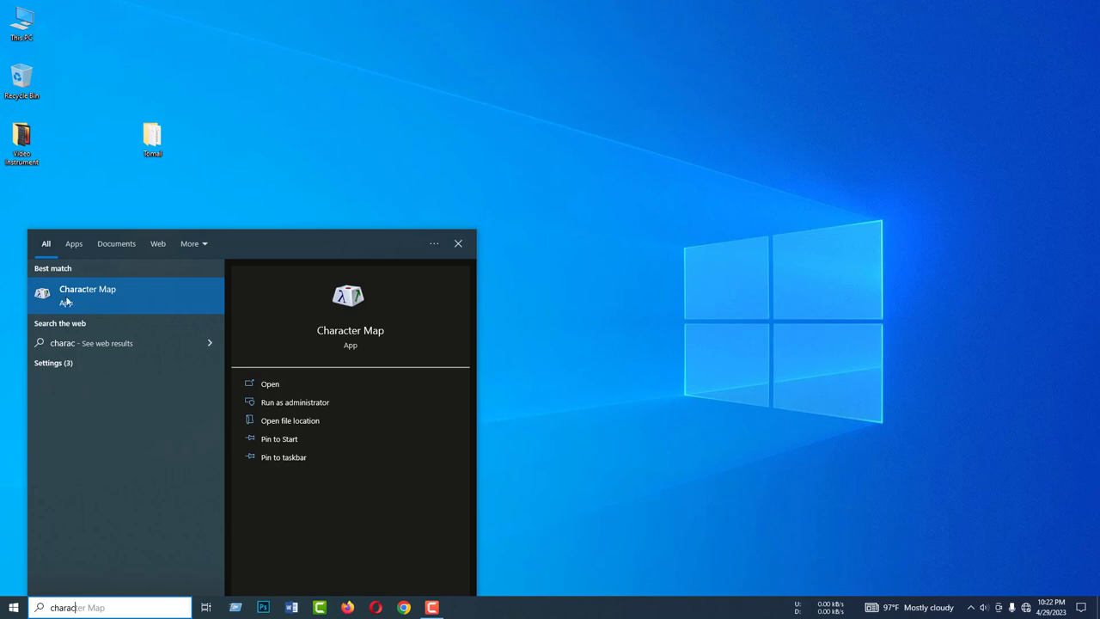
pyautogui.click(118, 292)
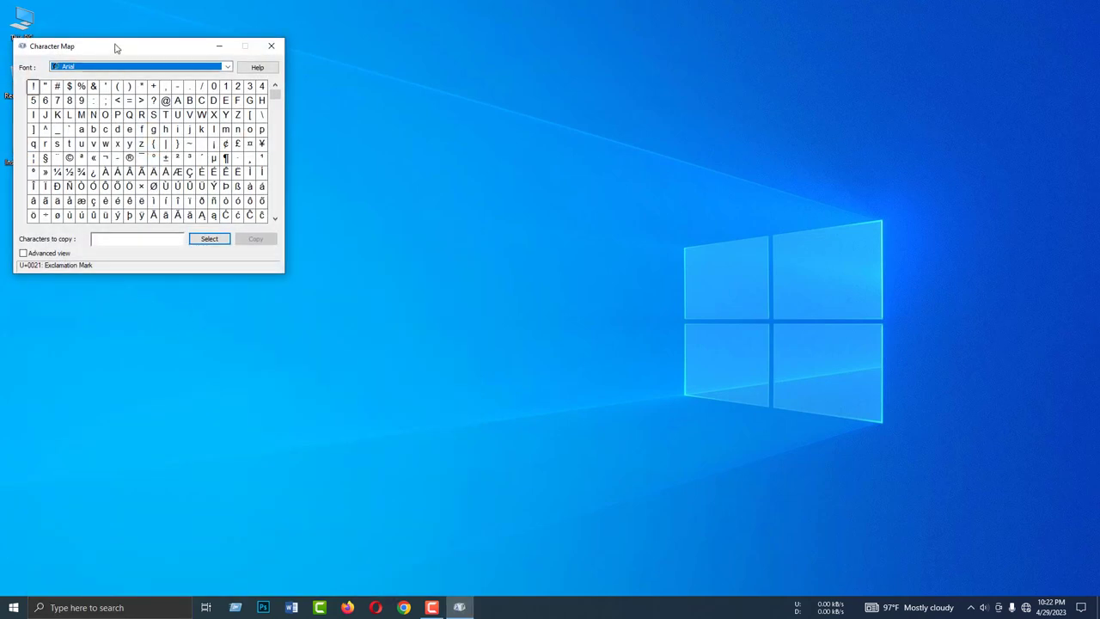
pyautogui.moveTo(113, 45); pyautogui.dragTo(460, 100)
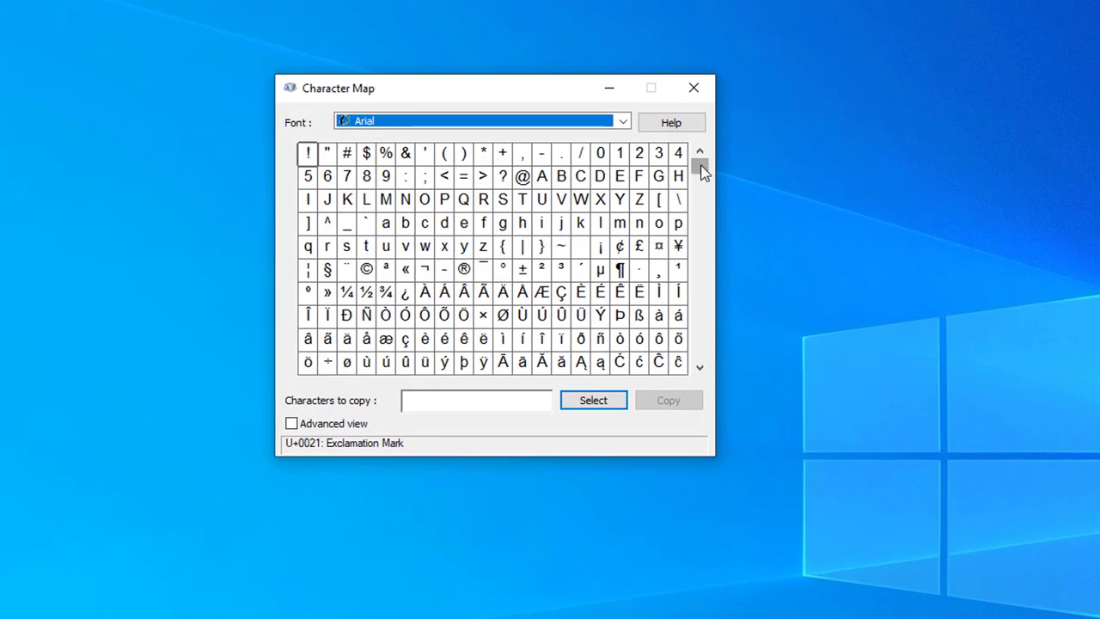
pyautogui.moveTo(700, 167)
pyautogui.mouseDown()
pyautogui.moveTo(698, 362)
pyautogui.moveTo(701, 163)
pyautogui.mouseUp()
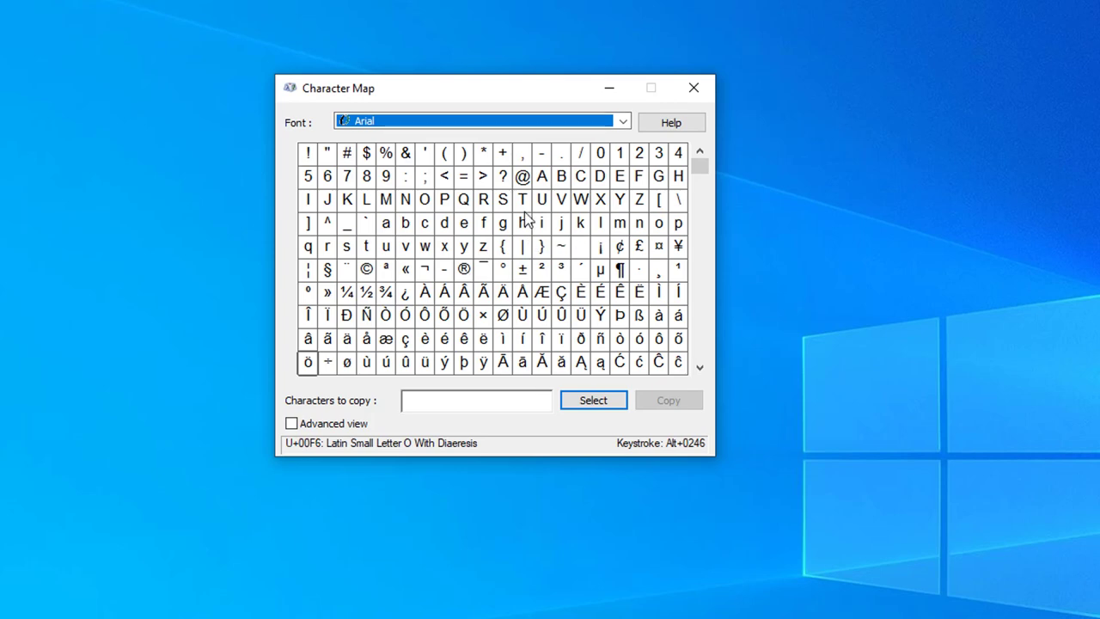
# Switch the font to Barlow Condensed ExtraLight to preview its characters
pyautogui.click(623, 121)
pyautogui.scroll(-4, 448, 320)
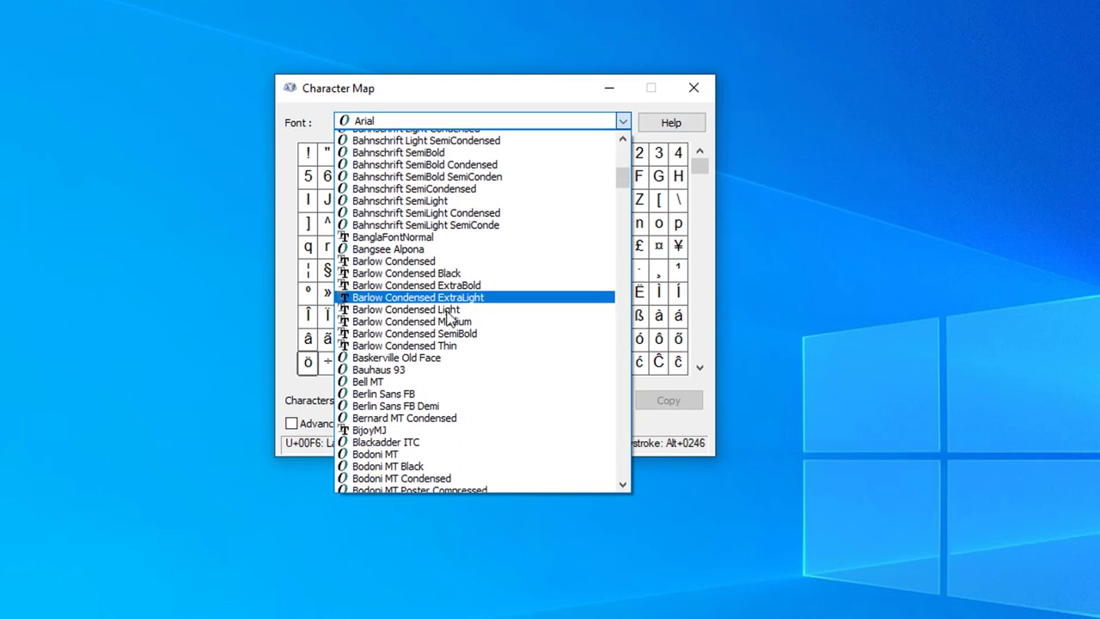
pyautogui.scroll(-1, 449, 320)
pyautogui.click(482, 273)
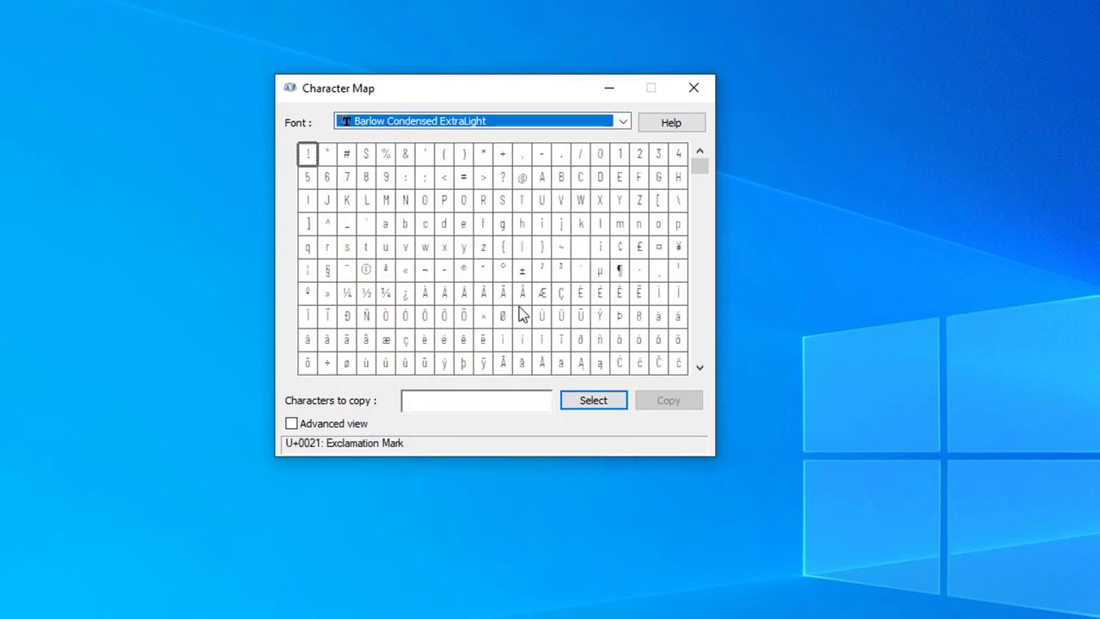
# Switch the font to Webdings and look through its symbols
pyautogui.click(625, 125)
pyautogui.scroll(-10, 386, 363)
pyautogui.click(389, 365)
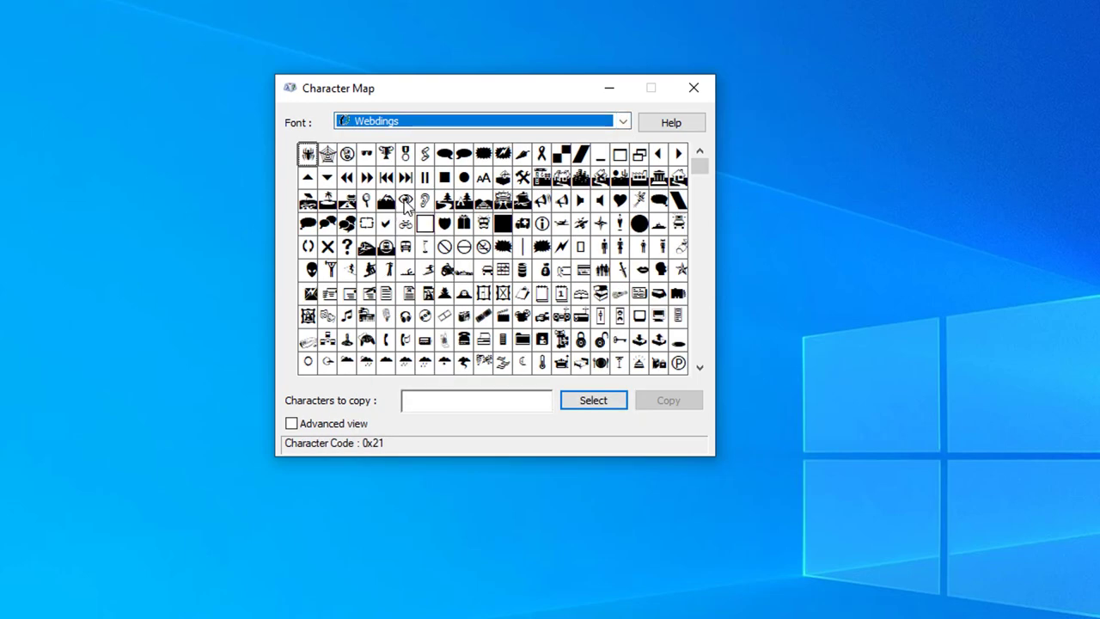
pyautogui.moveTo(696, 164); pyautogui.dragTo(701, 353)
# Switch the font to Wingdings and look through its symbols
pyautogui.click(621, 122)
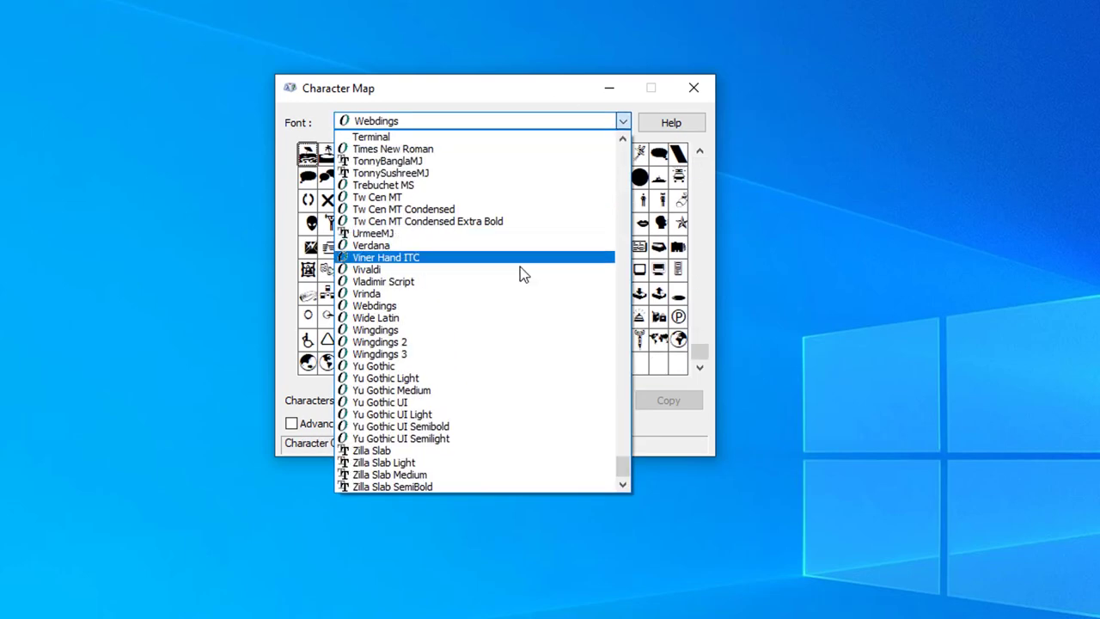
pyautogui.click(405, 330)
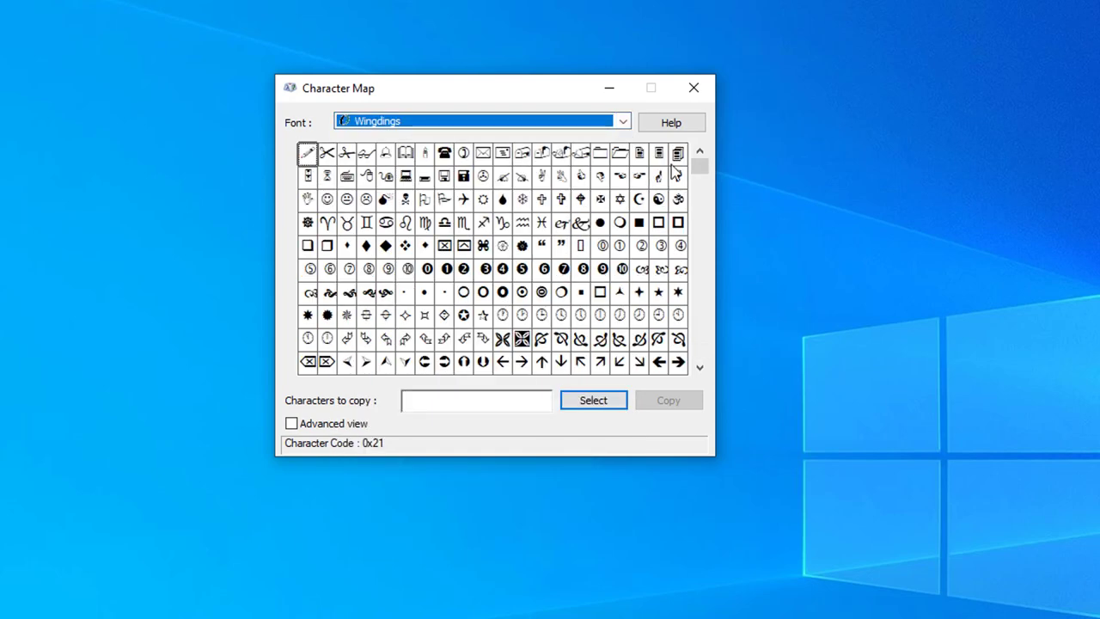
pyautogui.moveTo(701, 166)
pyautogui.mouseDown()
pyautogui.moveTo(692, 336)
pyautogui.moveTo(692, 140)
pyautogui.moveTo(690, 153)
pyautogui.mouseUp()
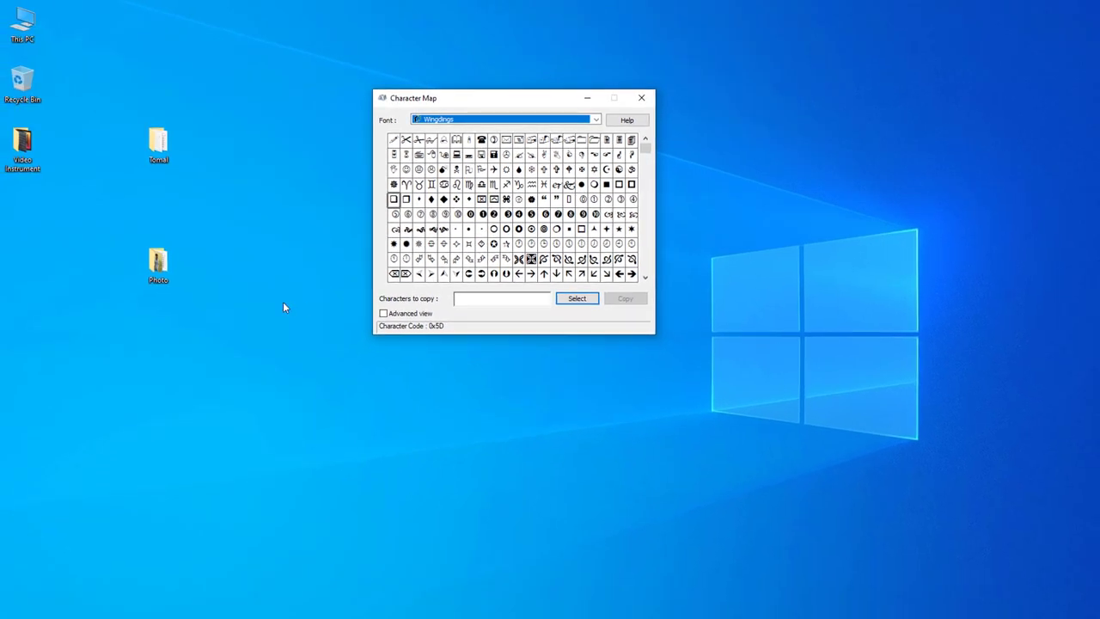
# Create a new text document on the desktop below the Photo folder
pyautogui.rightClick(114, 372)
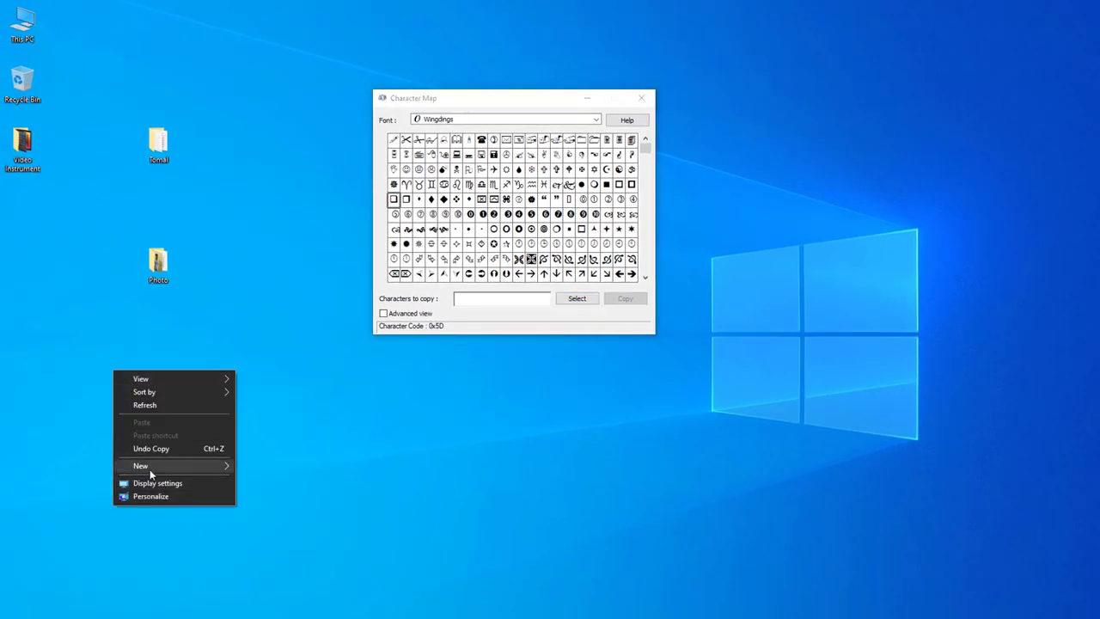
pyautogui.moveTo(150, 469)
pyautogui.click(255, 560)
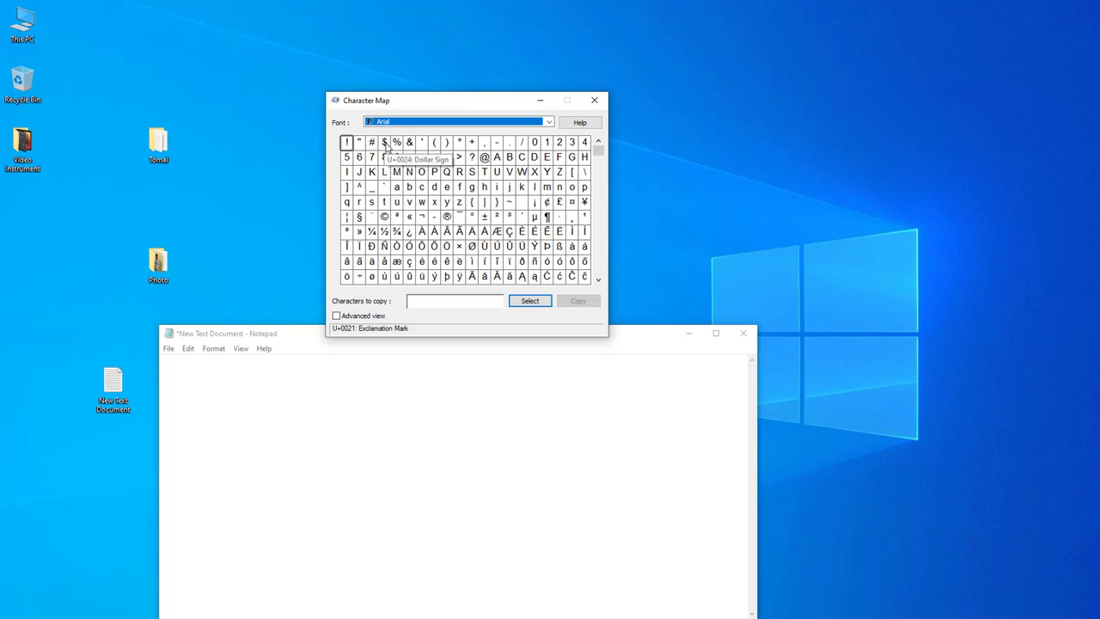
# Copy the Arial dollar sign from Character Map and paste it into the new text document
pyautogui.click(385, 143)
pyautogui.click(529, 300)
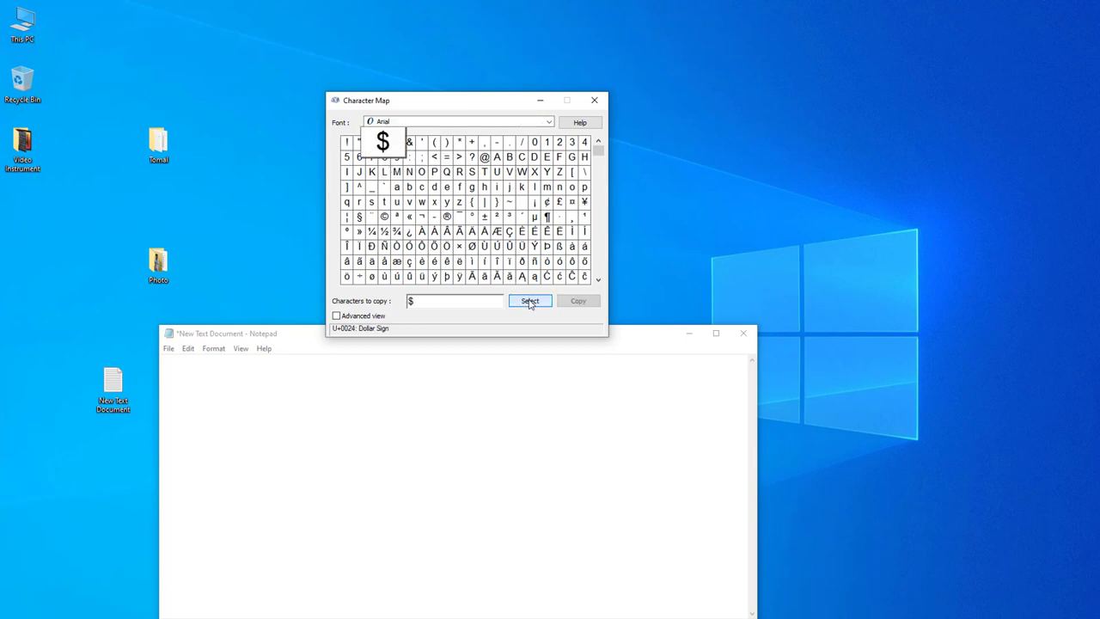
pyautogui.click(578, 301)
pyautogui.click(201, 368)
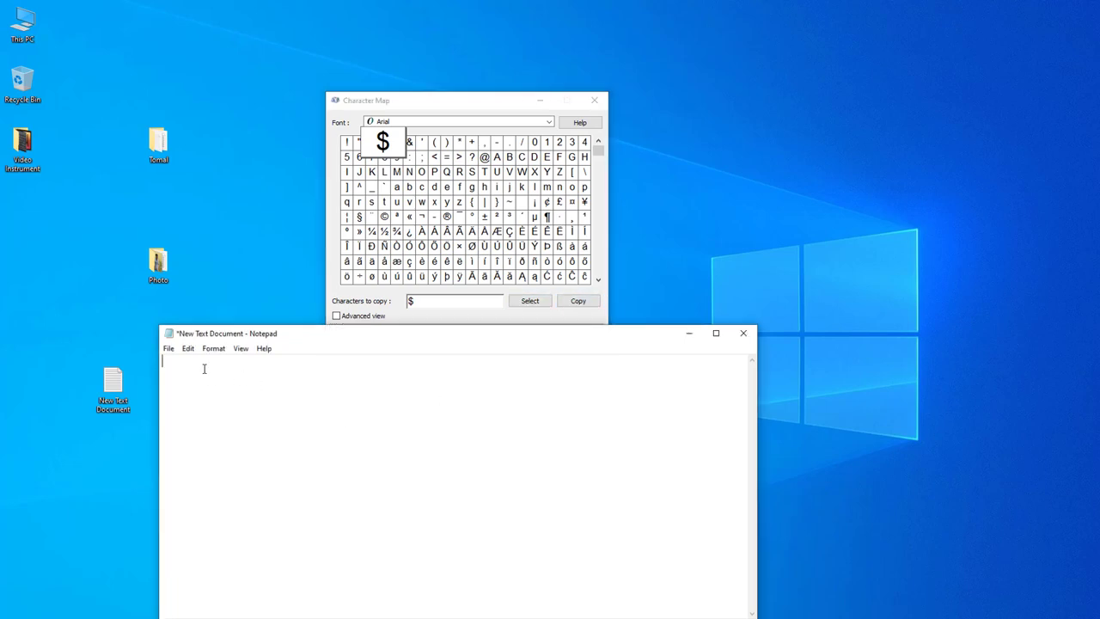
pyautogui.rightClick(175, 362)
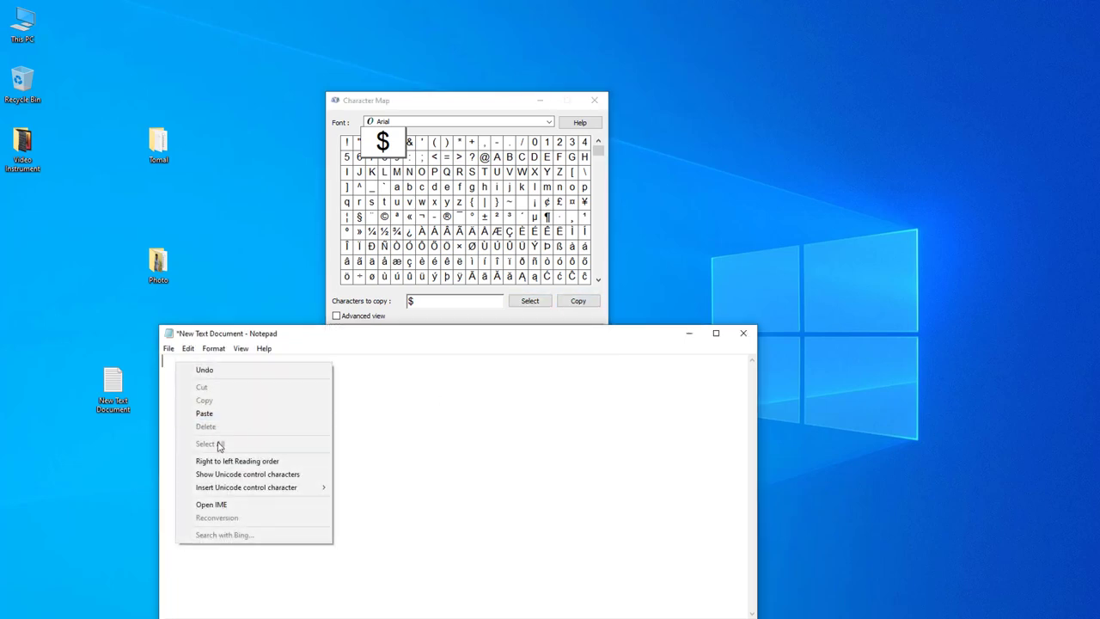
pyautogui.click(203, 413)
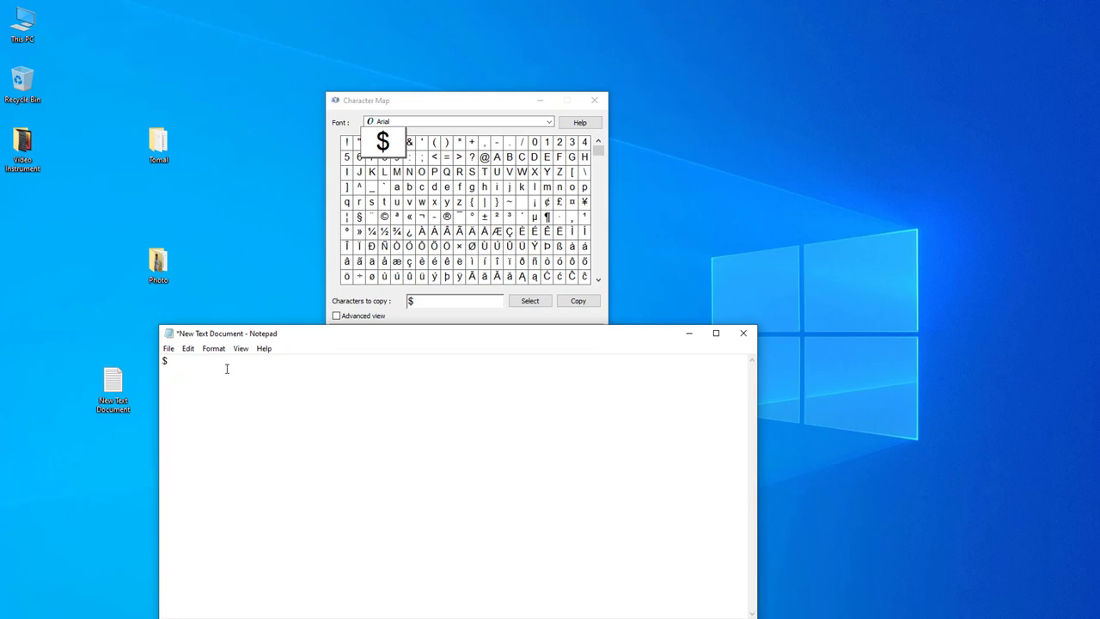
# Clear the characters to copy and copy only the copyright sign
pyautogui.click(383, 217)
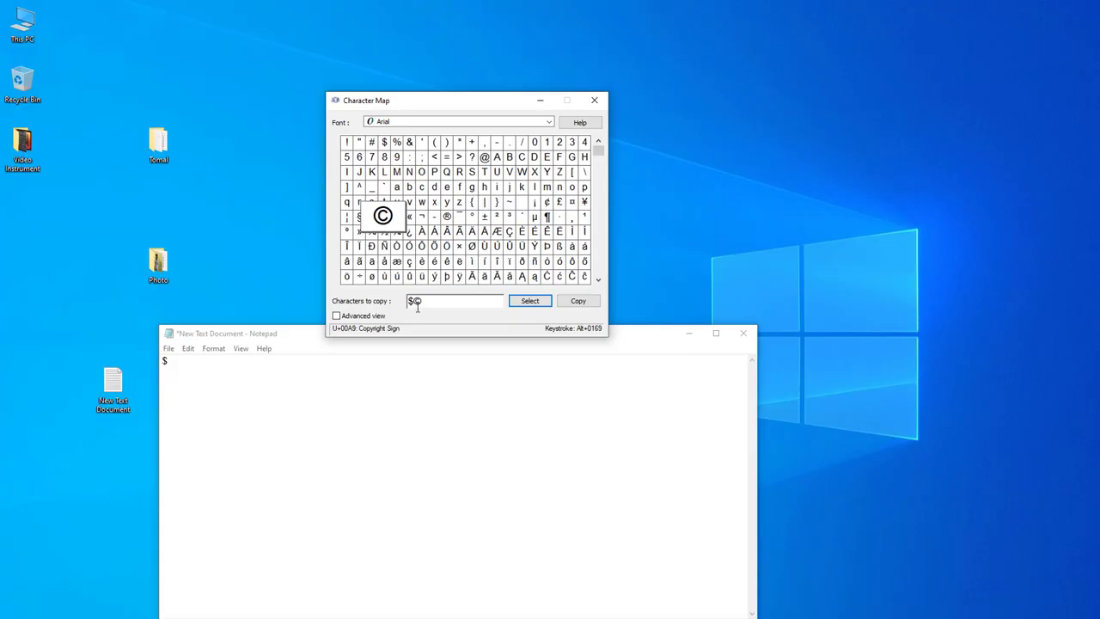
pyautogui.press('BackSpace')
pyautogui.press('BackSpace')
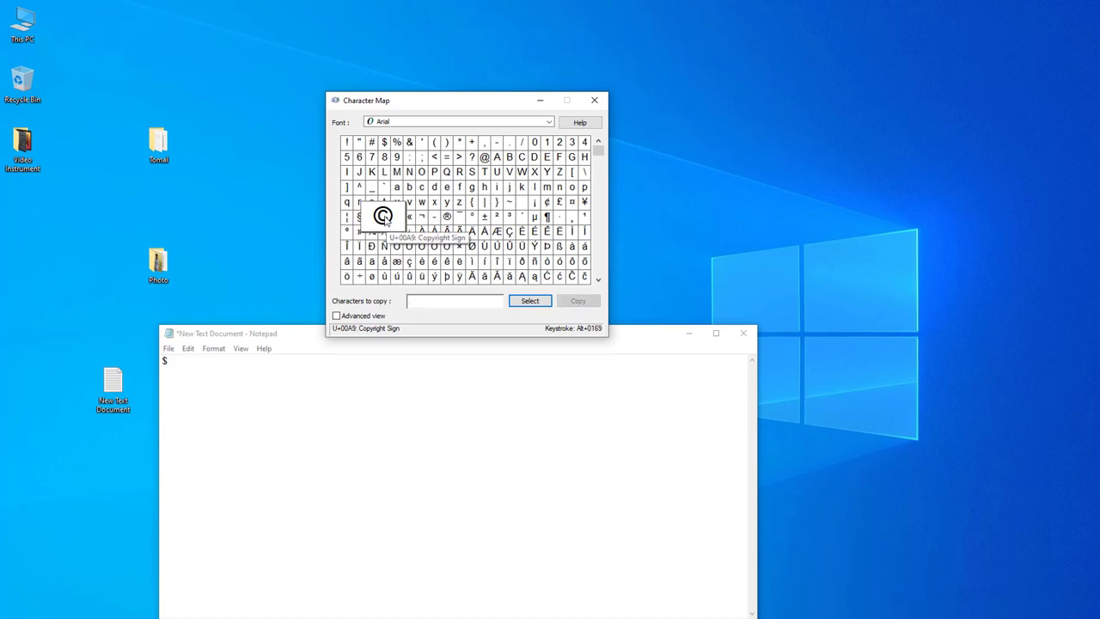
pyautogui.click(526, 302)
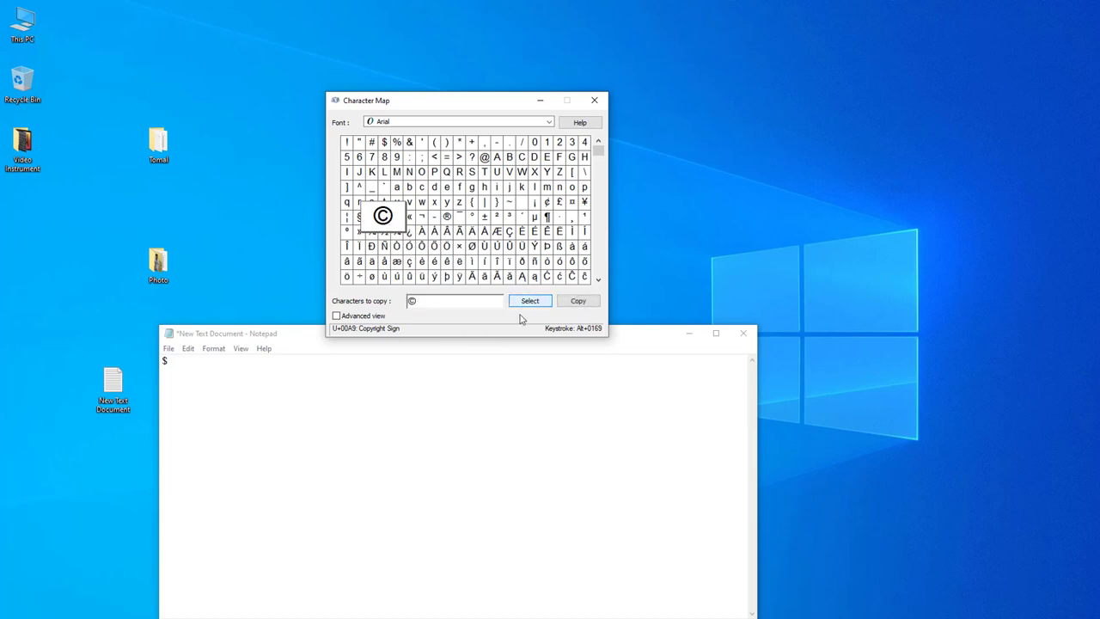
pyautogui.click(578, 302)
# Paste the copyright sign after the dollar sign in the text document
pyautogui.click(295, 359)
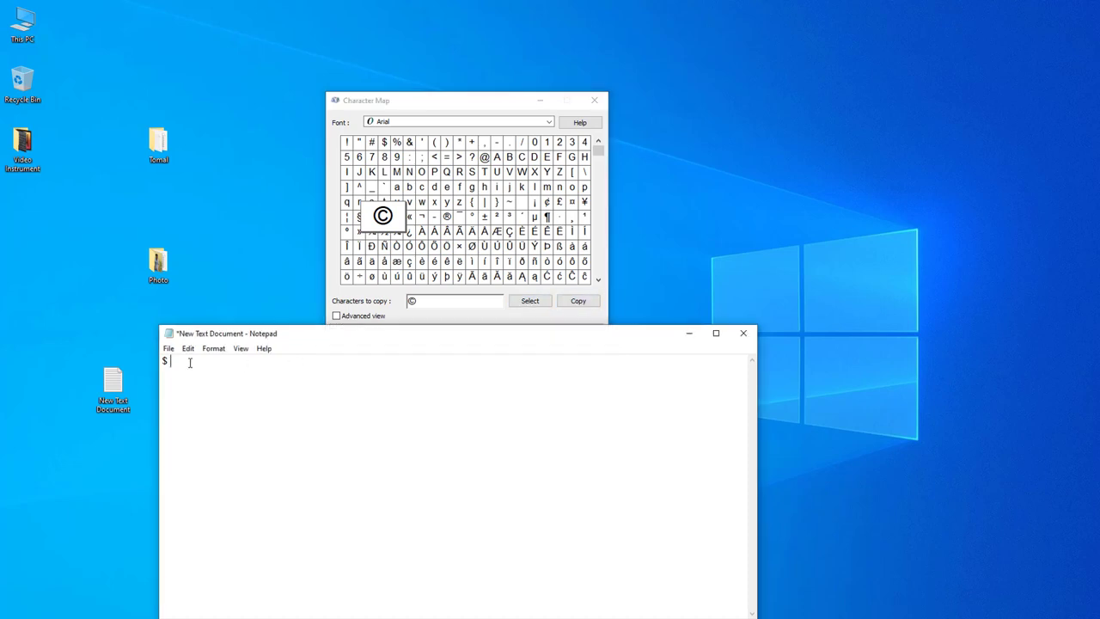
pyautogui.rightClick(190, 363)
pyautogui.click(231, 413)
# Copy both symbols from the text document, paste them into a blank Word document and select the pasted text
pyautogui.moveTo(197, 365); pyautogui.dragTo(146, 364)
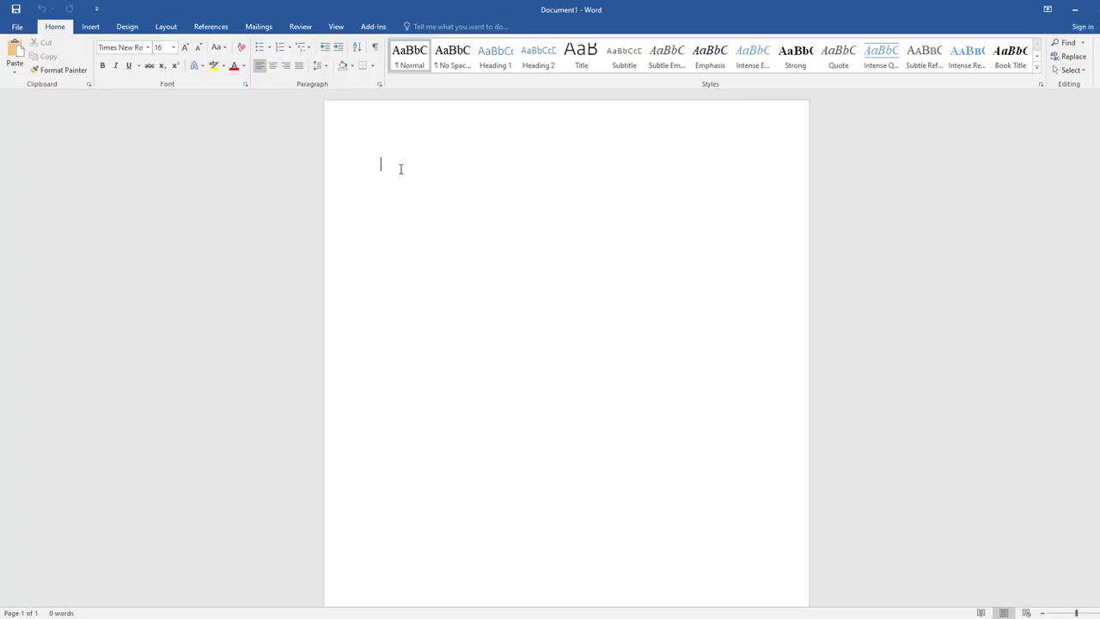
pyautogui.hotkey('ctrl', 'v')
pyautogui.moveTo(393, 162); pyautogui.dragTo(343, 162)
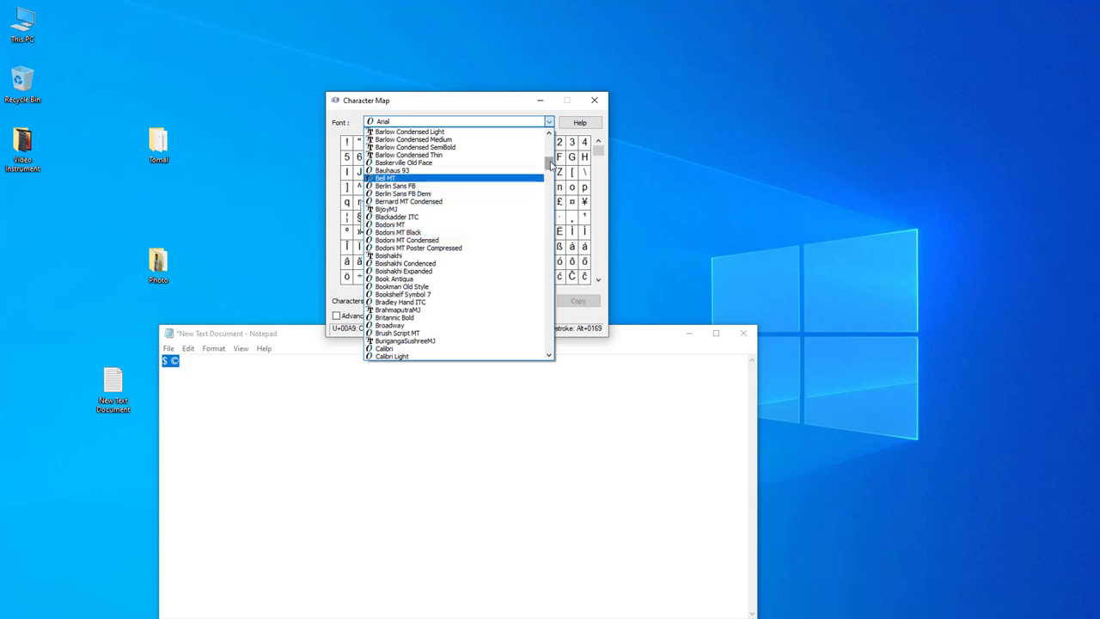
pyautogui.moveTo(551, 163); pyautogui.dragTo(518, 97)
pyautogui.click(551, 123)
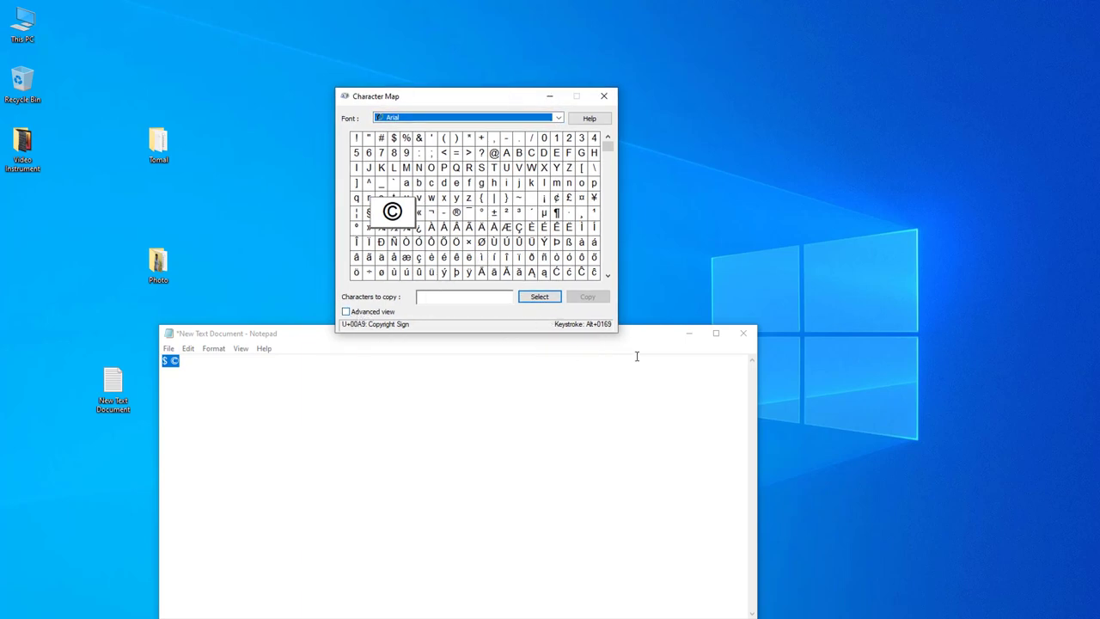
# Minimize the text document and turn on Advanced view in Character Map
pyautogui.click(688, 333)
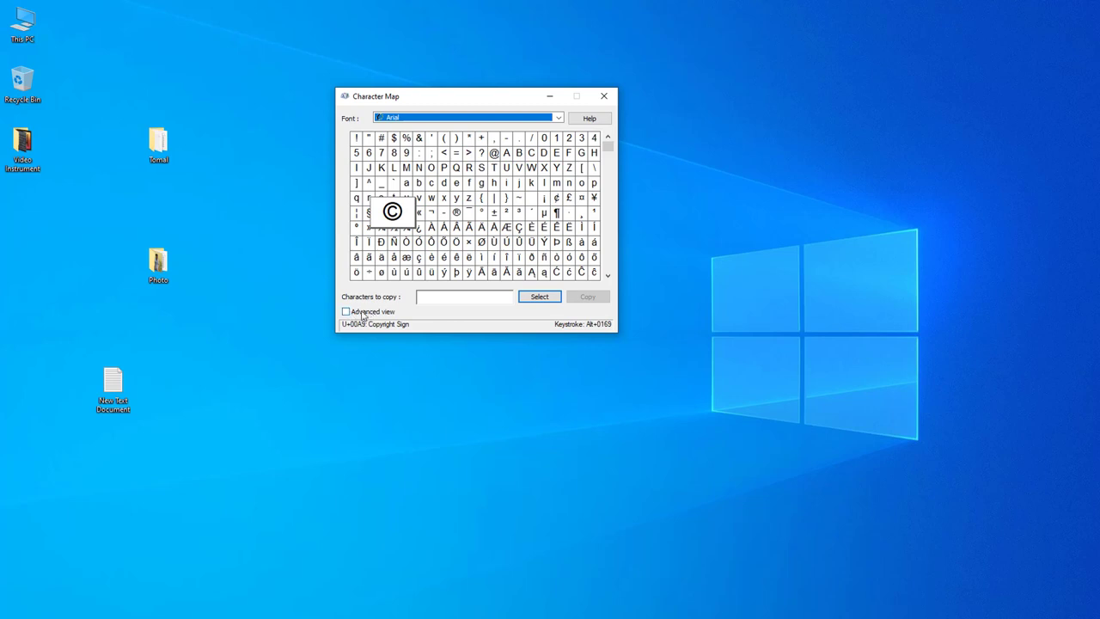
pyautogui.click(347, 312)
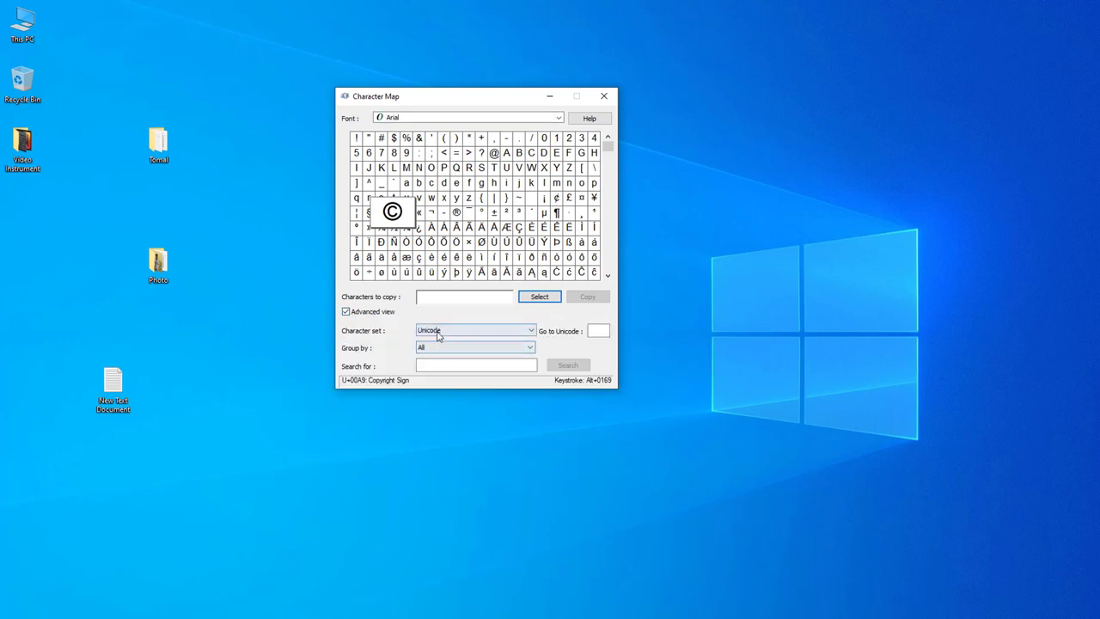
# Switch the character set to Windows: Cyrillic and back to Unicode
pyautogui.click(486, 336)
pyautogui.click(458, 448)
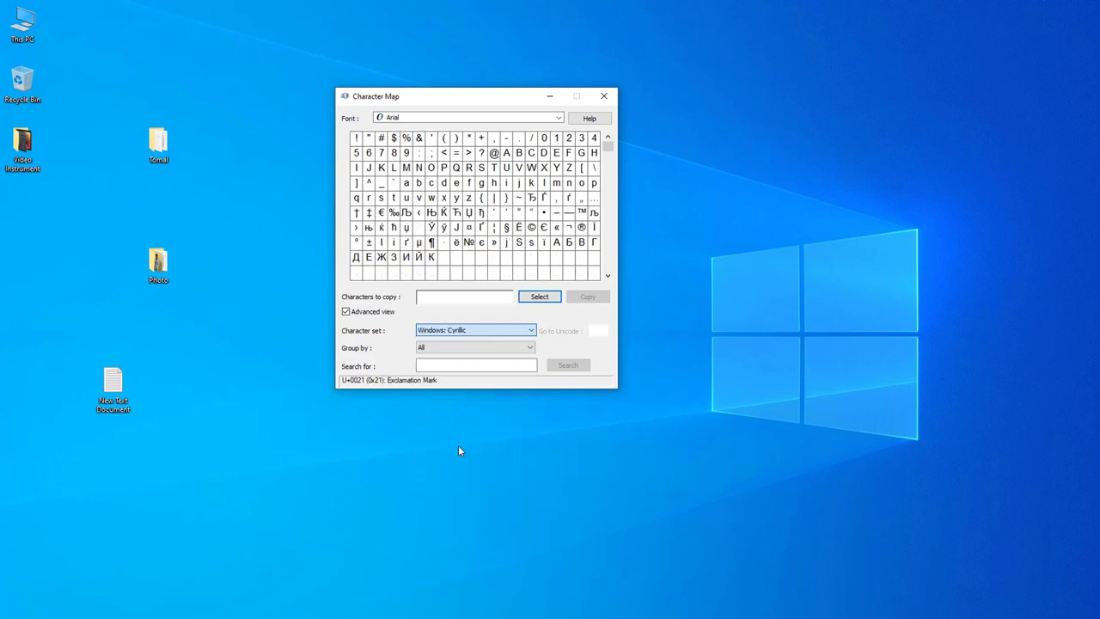
pyautogui.click(460, 332)
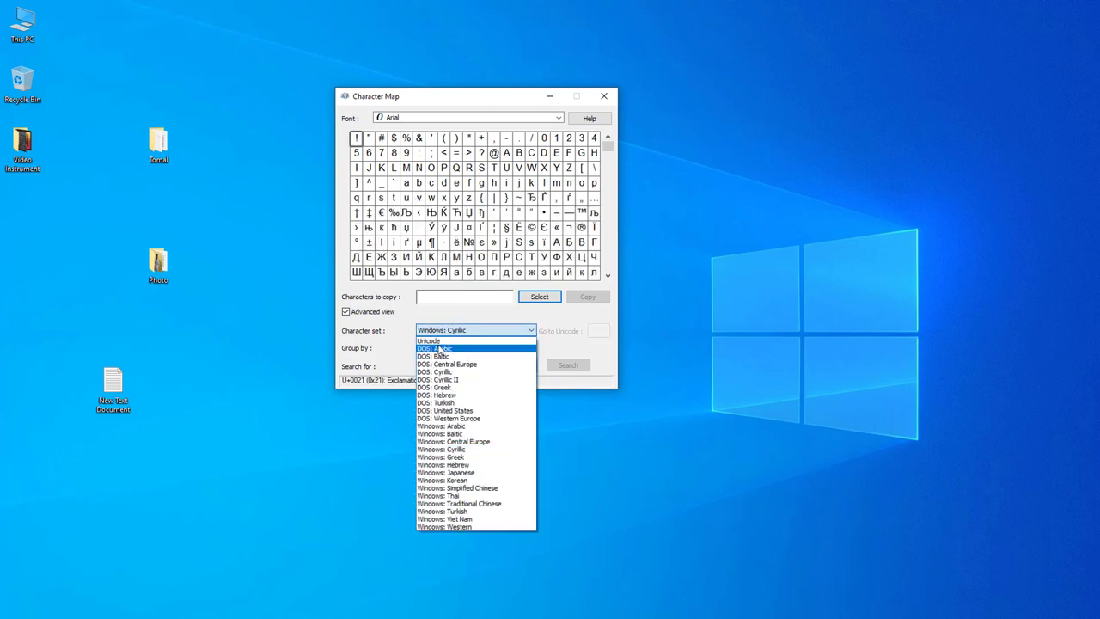
pyautogui.click(447, 340)
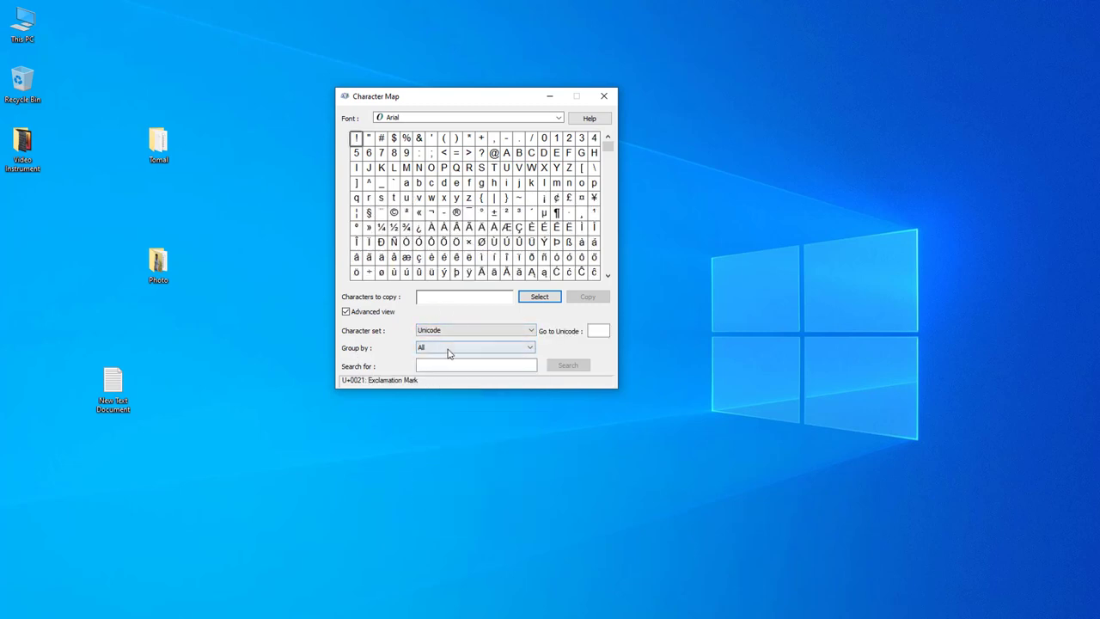
# Check the available grouping options while keeping the characters grouped by All
pyautogui.click(449, 348)
pyautogui.click(465, 359)
pyautogui.click(418, 371)
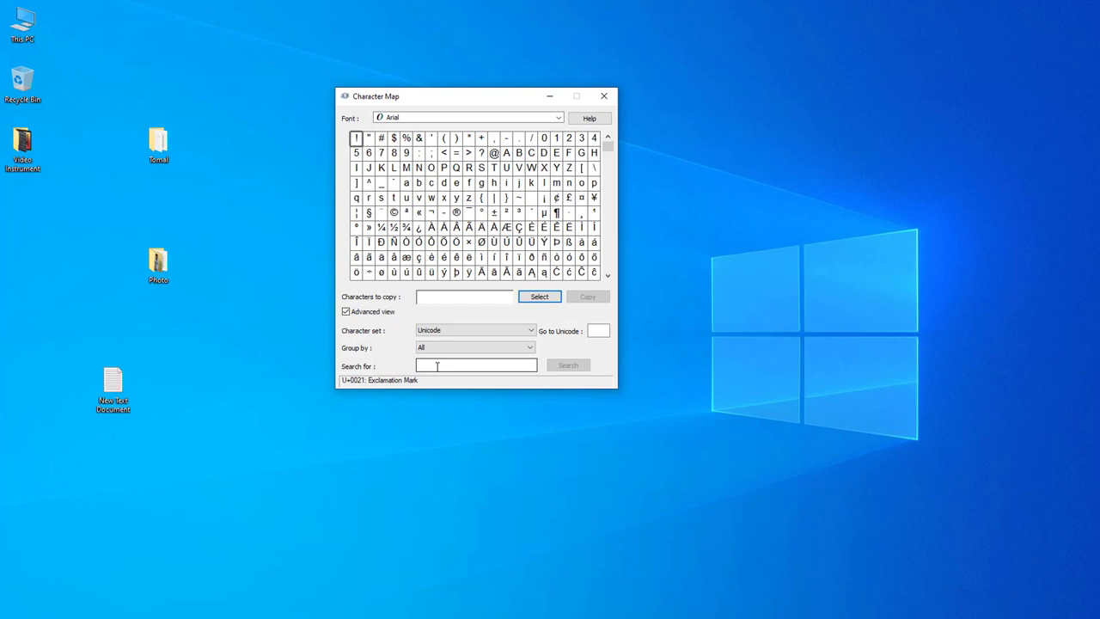
# Search the Unicode characters for "dollar" and reset the search
pyautogui.click(439, 366)
pyautogui.write('dollar')
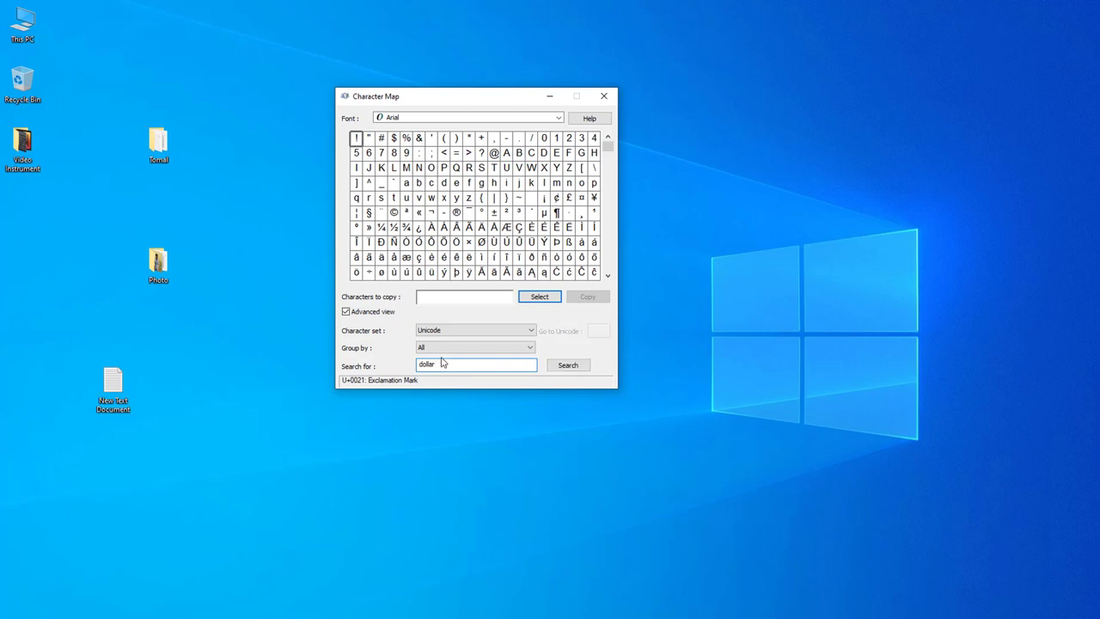
pyautogui.click(569, 366)
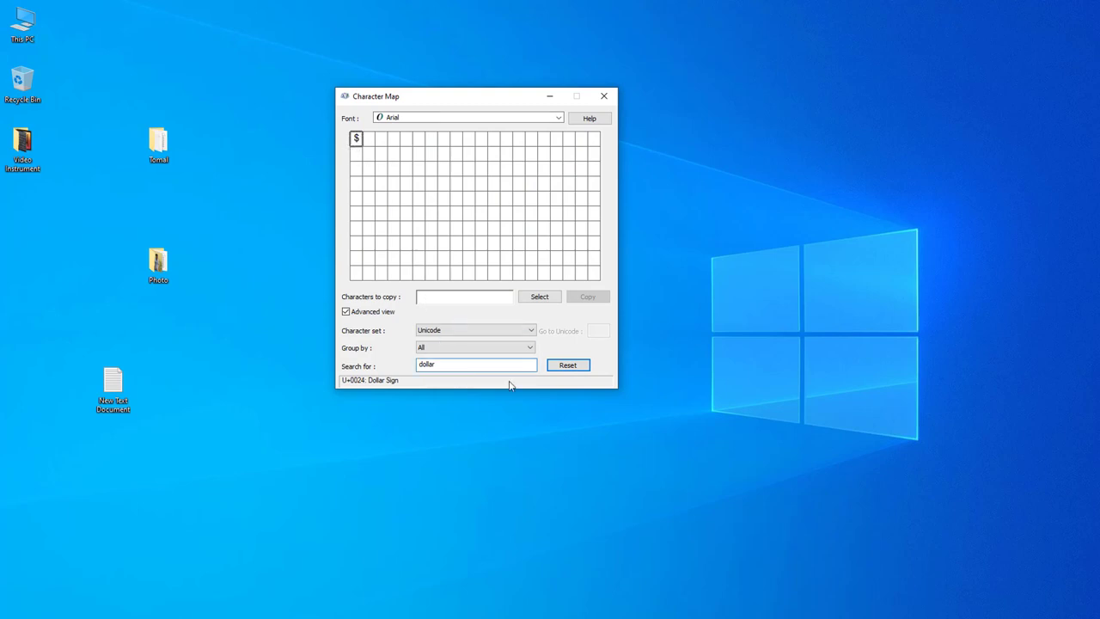
pyautogui.click(555, 369)
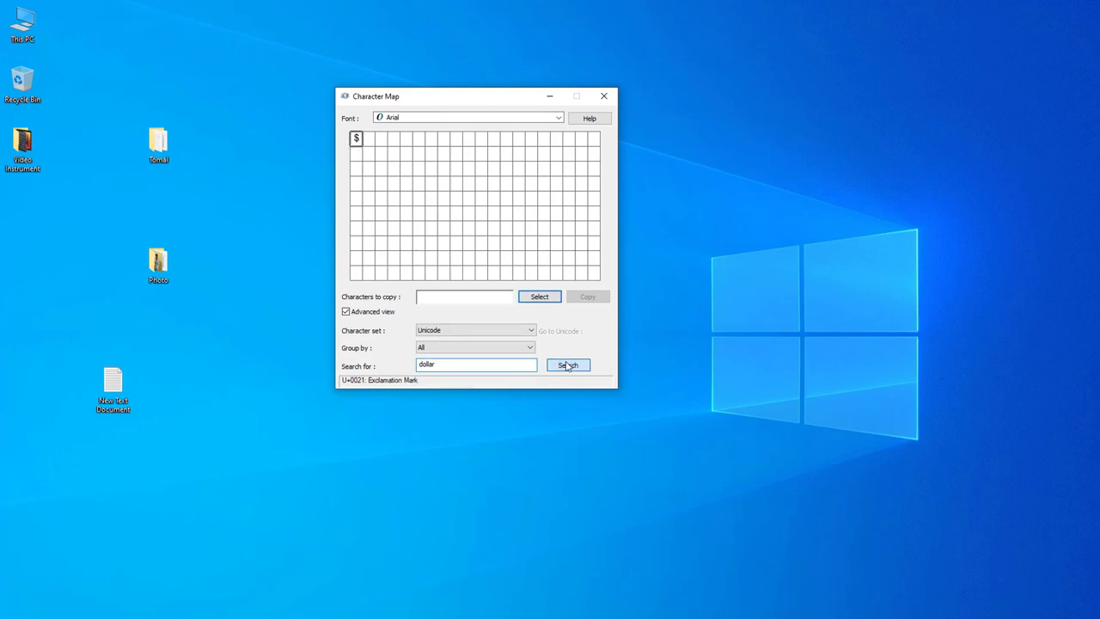
# Search the Unicode characters for "degree" and enlarge the degree sign in the grid
pyautogui.click(446, 365)
pyautogui.write('degree')
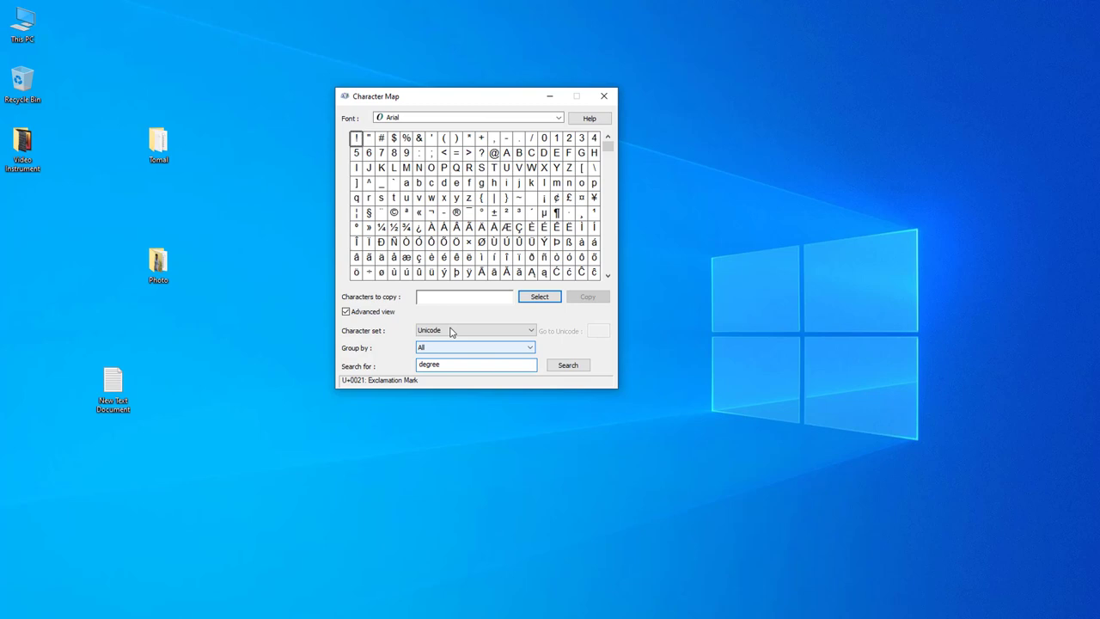
pyautogui.click(567, 368)
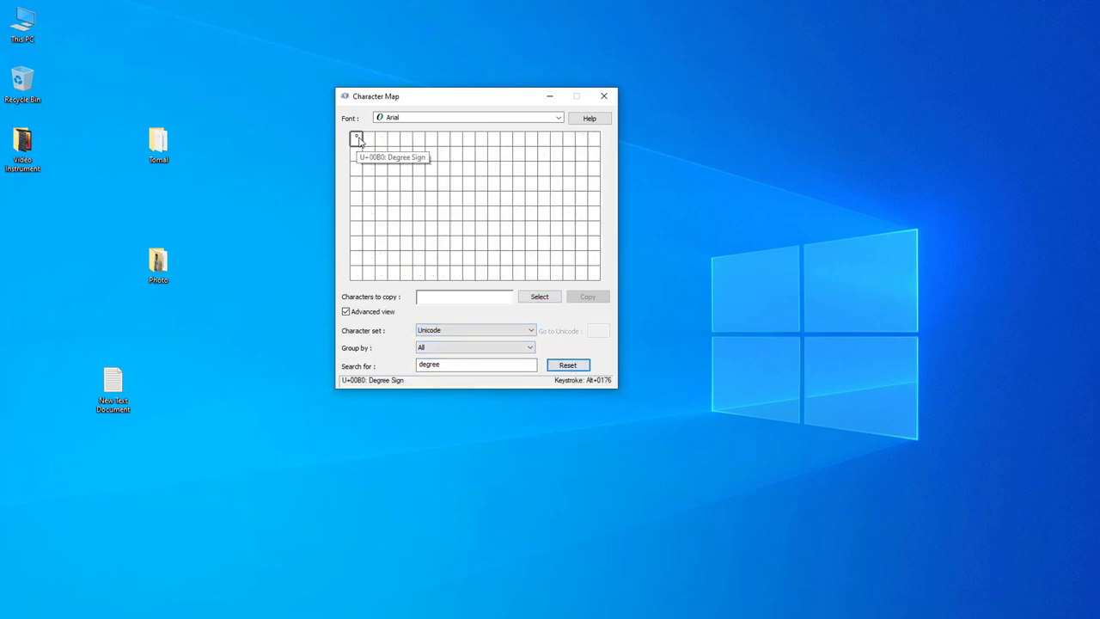
pyautogui.click(359, 142)
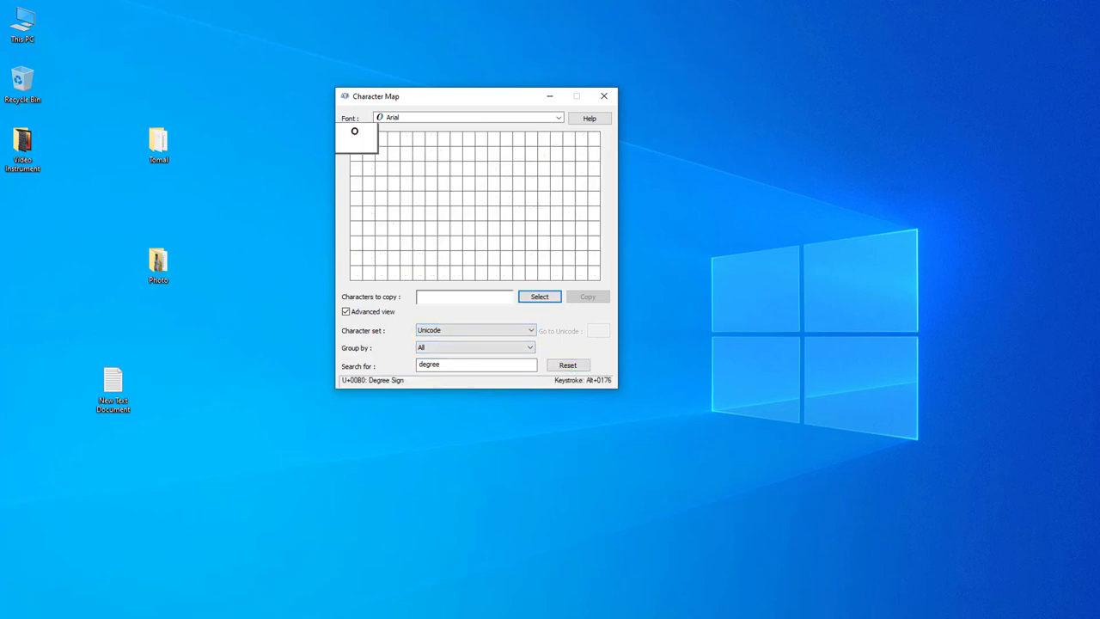
# Add the degree sign to the characters to copy and copy it
pyautogui.click(539, 297)
pyautogui.click(585, 299)
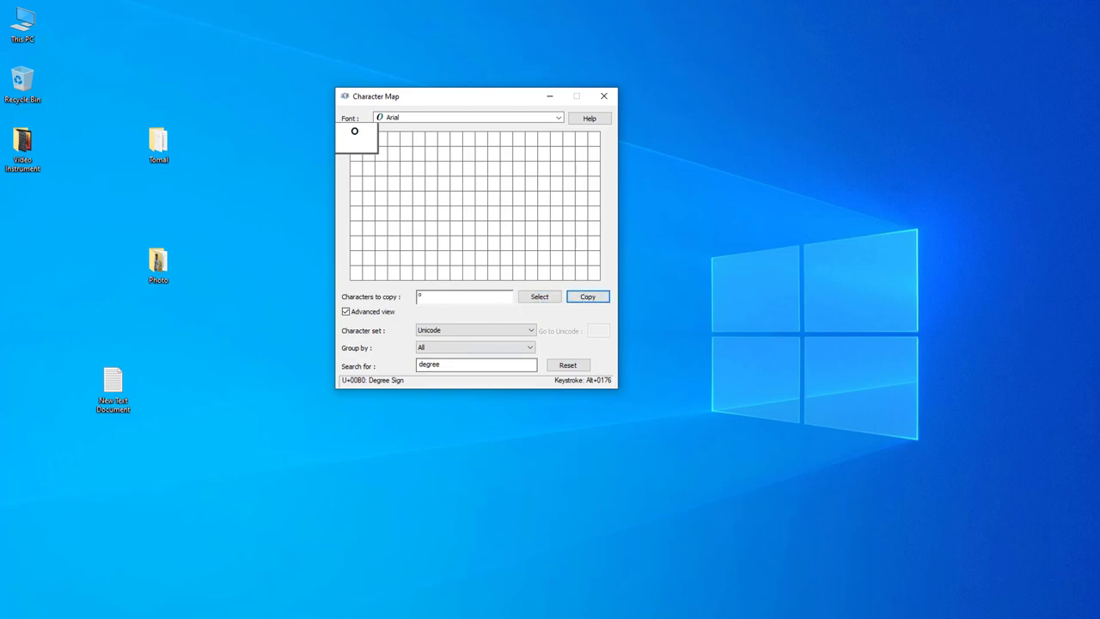
pyautogui.click(444, 296)
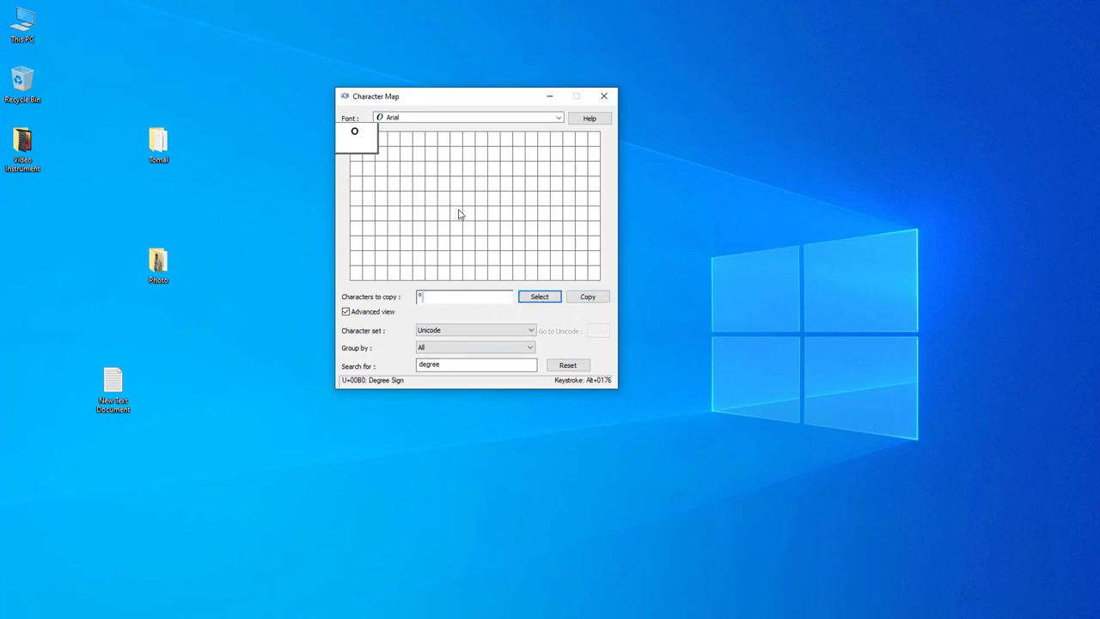
# Switch to the Notepad document, paste the degree sign after the © symbol, and enter 50 two lines below
pyautogui.hotkey('alt', 'Tab')
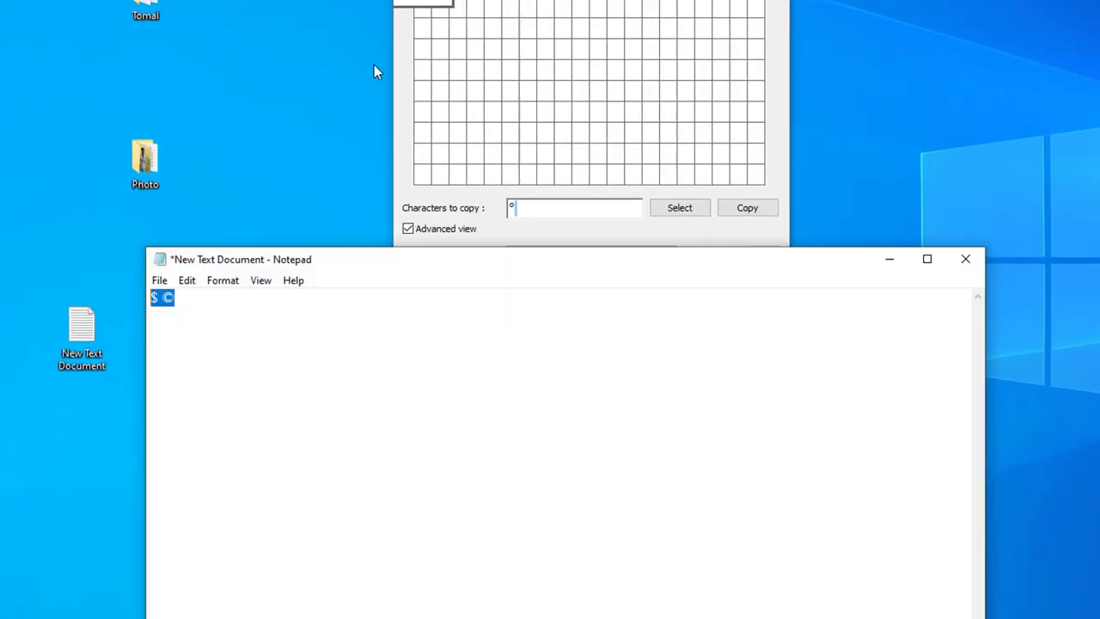
pyautogui.click(203, 365)
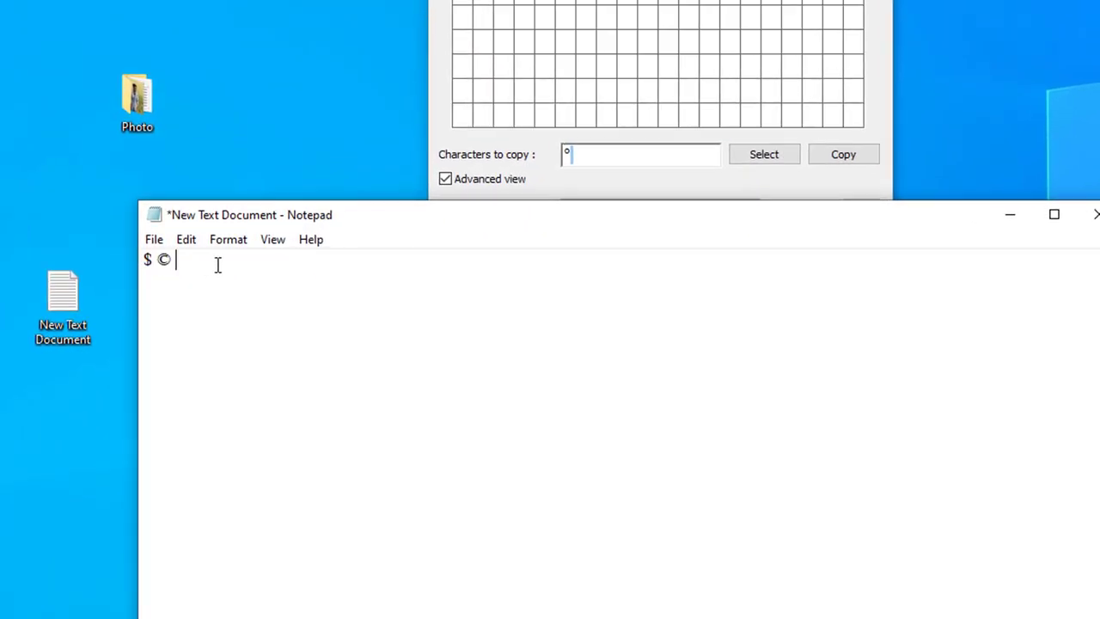
pyautogui.write('°')
pyautogui.press('Return')
pyautogui.press('Return')
pyautogui.write('50')
pyautogui.moveTo(171, 300); pyautogui.dragTo(145, 314)
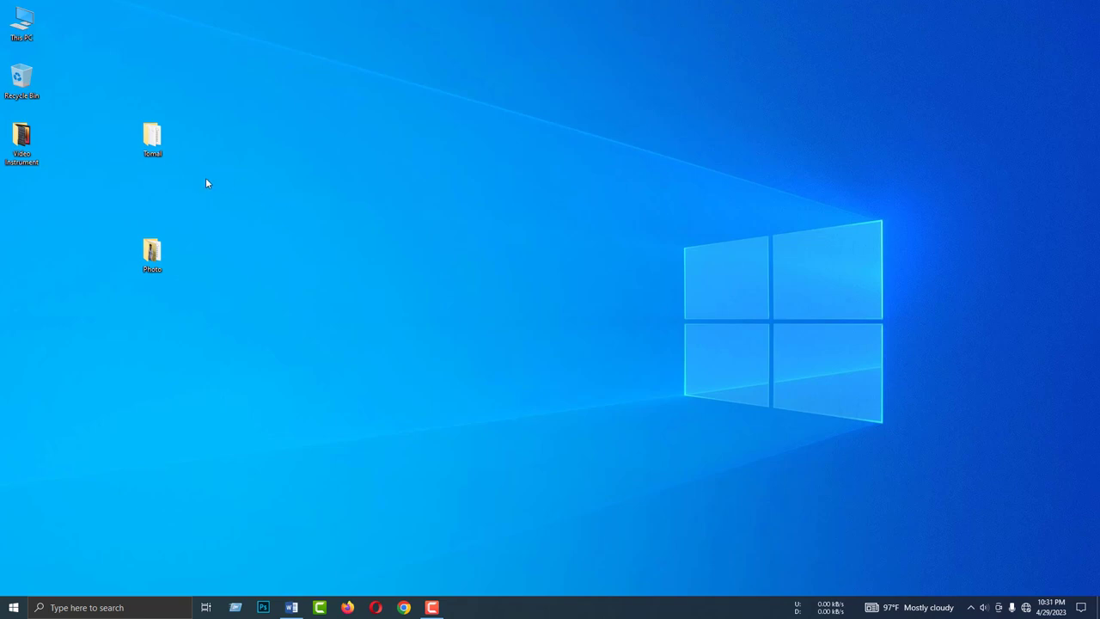
pyautogui.moveTo(122, 109); pyautogui.dragTo(172, 168)
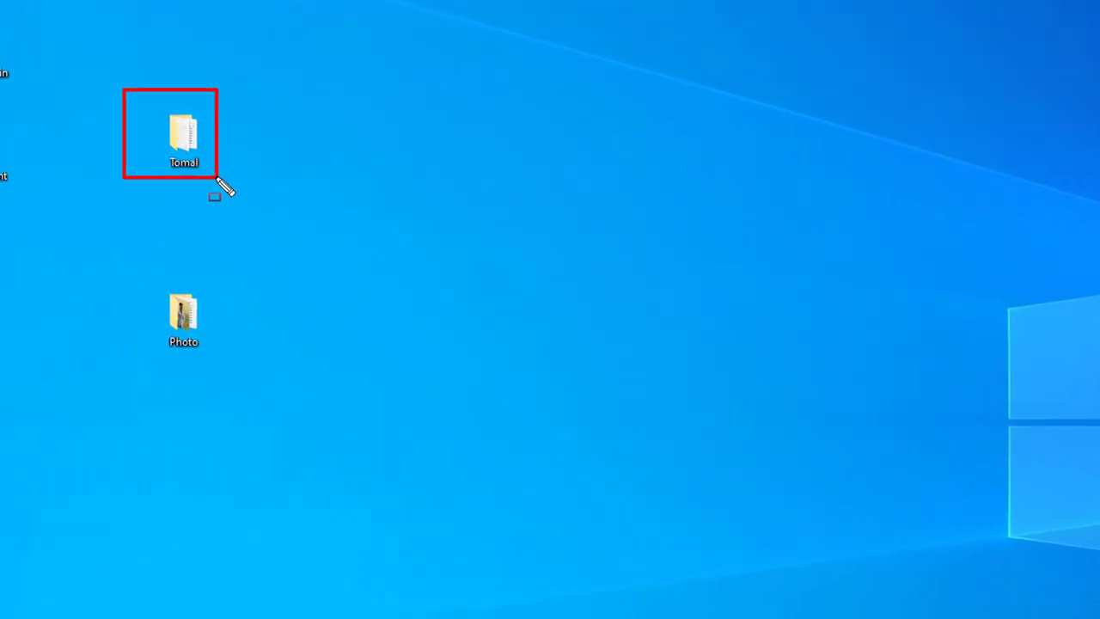
pyautogui.press('Escape')
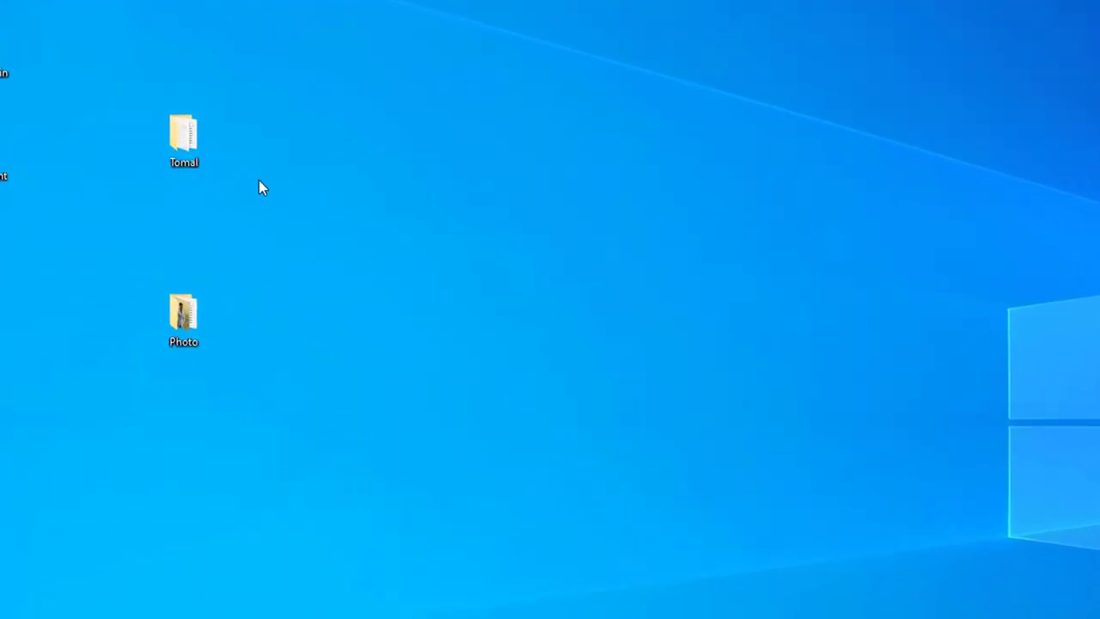
# Encrypt the Tomal folder's contents to secure data, applying the change to the folder, subfolders and files
pyautogui.rightClick(178, 140)
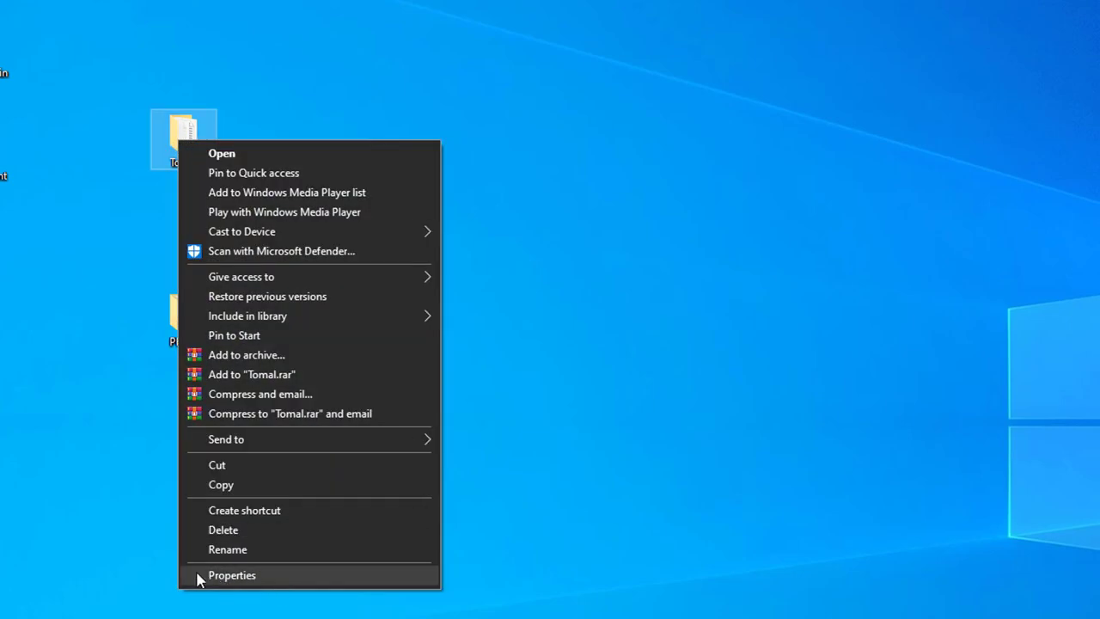
pyautogui.click(241, 576)
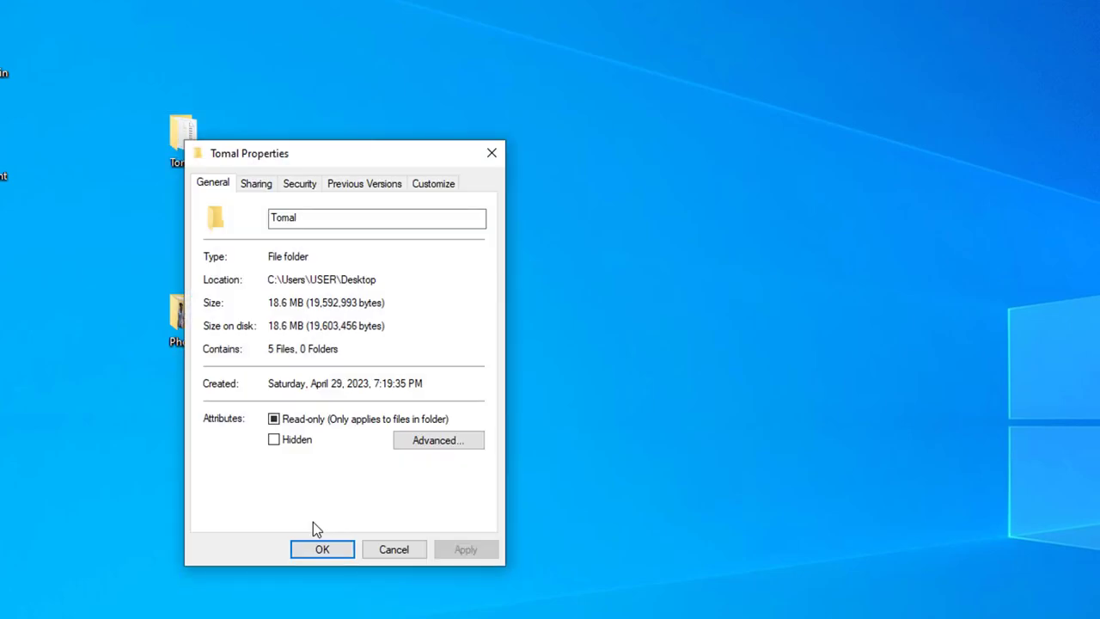
pyautogui.click(446, 452)
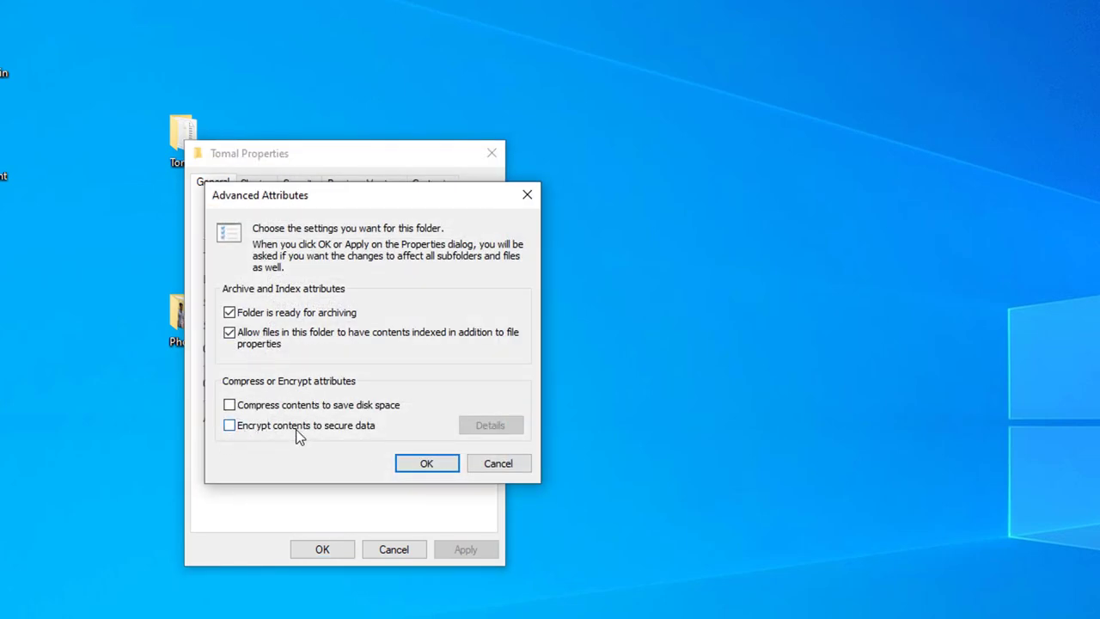
pyautogui.click(230, 427)
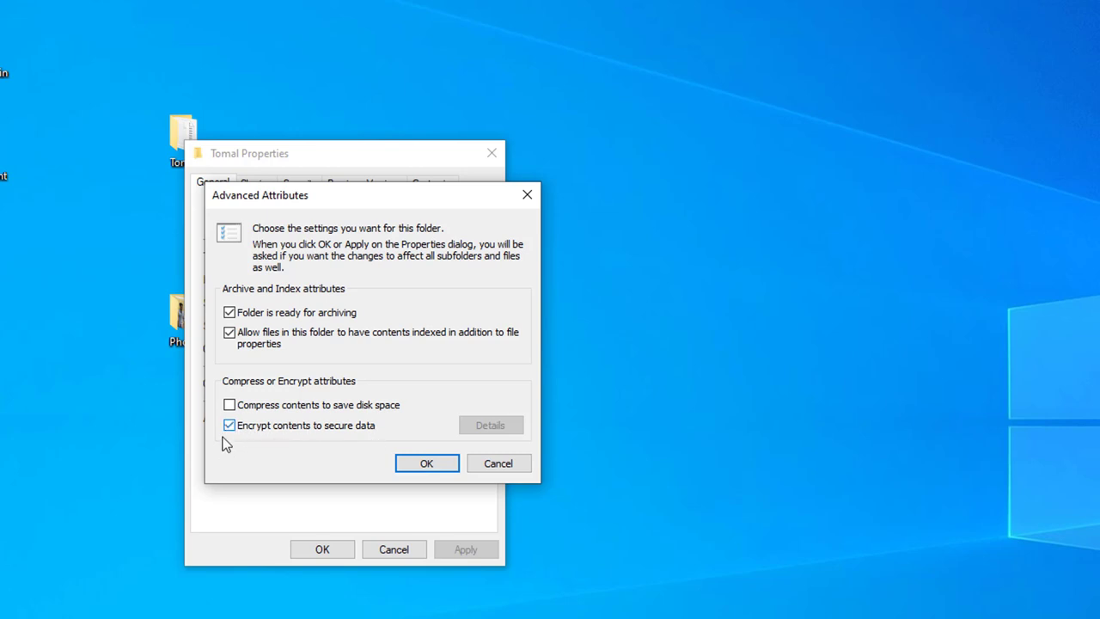
pyautogui.click(427, 465)
pyautogui.click(463, 550)
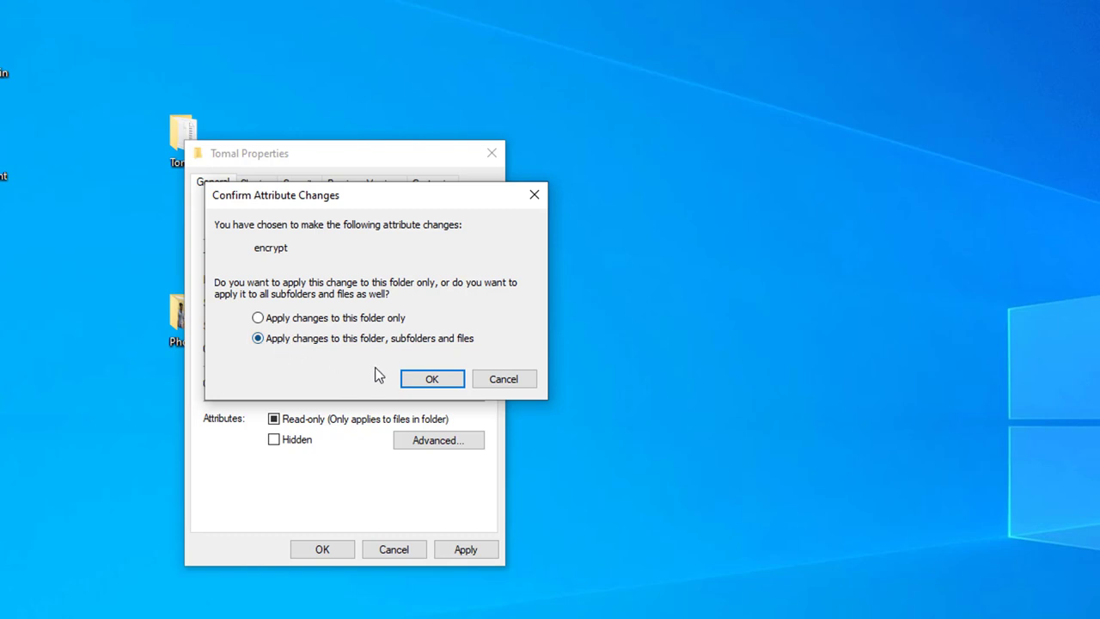
pyautogui.click(432, 381)
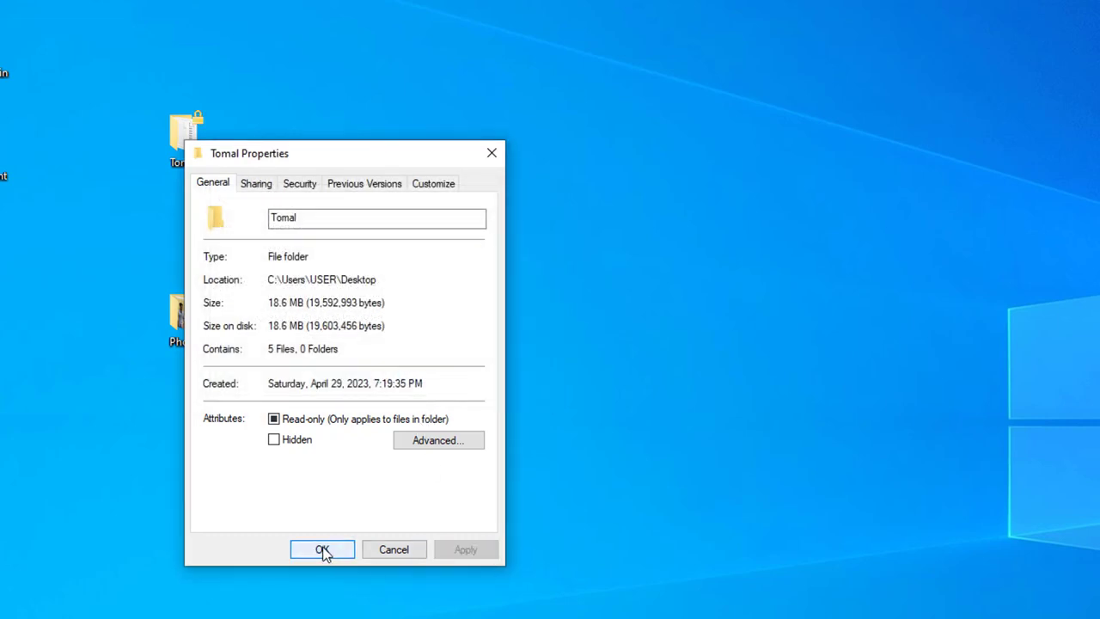
pyautogui.click(322, 551)
pyautogui.rightClick(316, 118)
pyautogui.click(361, 171)
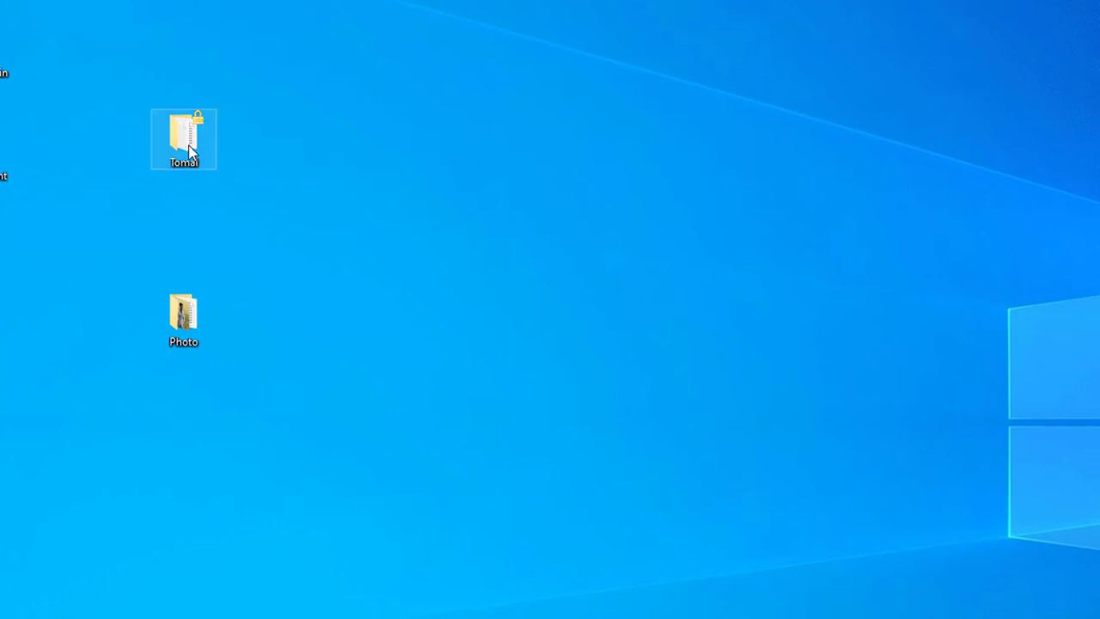
# Open the encrypted Tomal folder to check its contents and return to the desktop
pyautogui.doubleClick(191, 151)
pyautogui.moveTo(208, 202); pyautogui.dragTo(152, 35)
pyautogui.click(163, 96)
pyautogui.rightClick(338, 167)
pyautogui.click(381, 211)
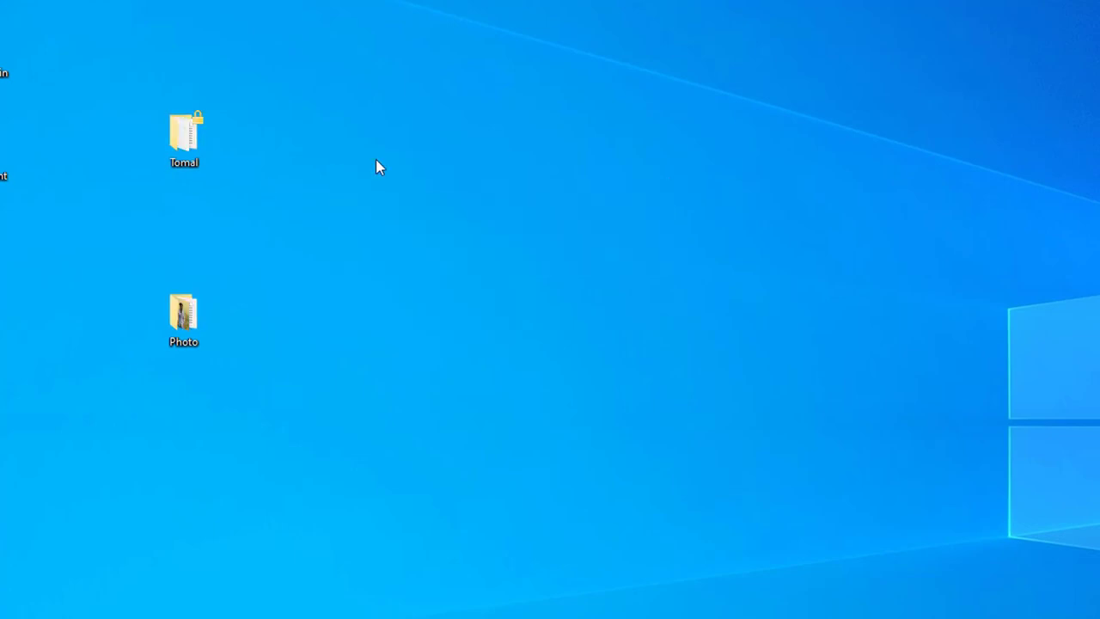
# Remove the content encryption from the Tomal folder, including its subfolders and files
pyautogui.click(186, 125)
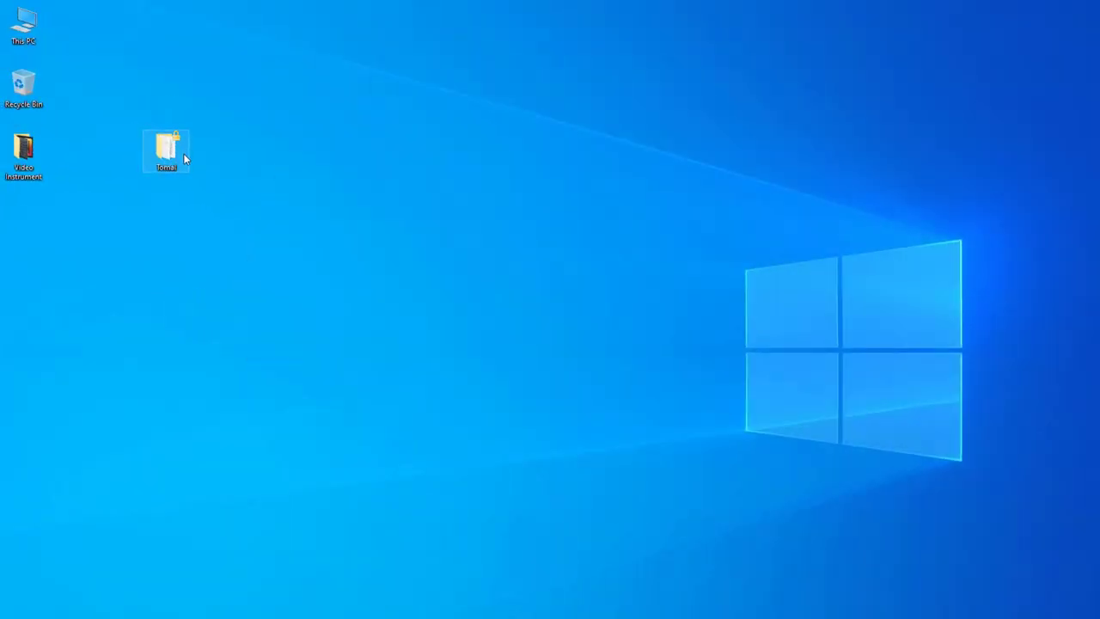
pyautogui.rightClick(173, 161)
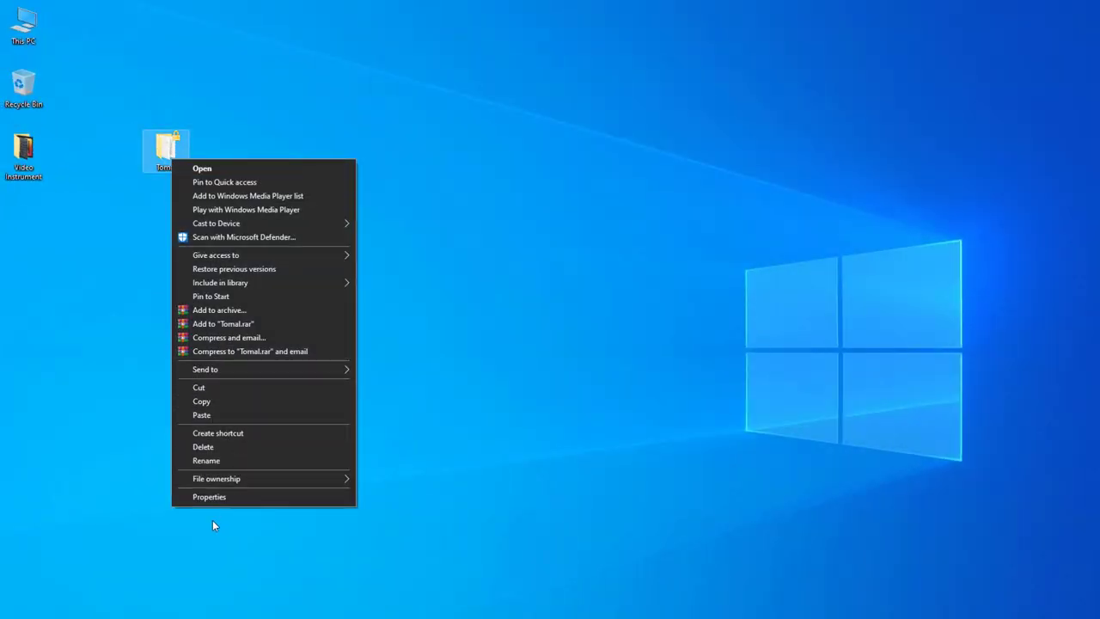
pyautogui.click(211, 498)
pyautogui.click(347, 369)
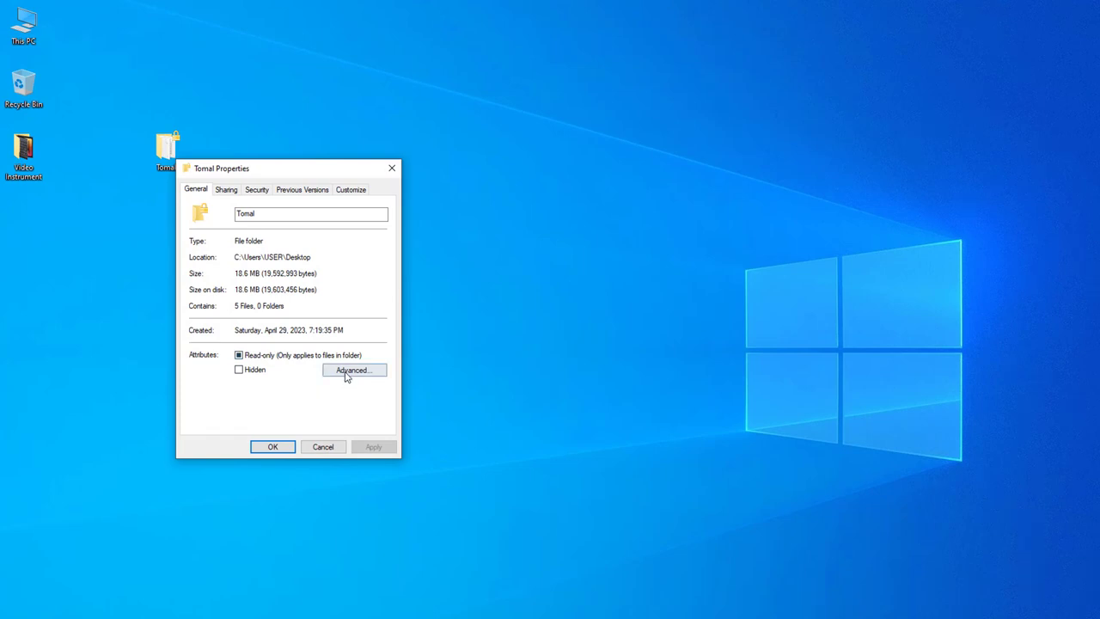
pyautogui.click(208, 361)
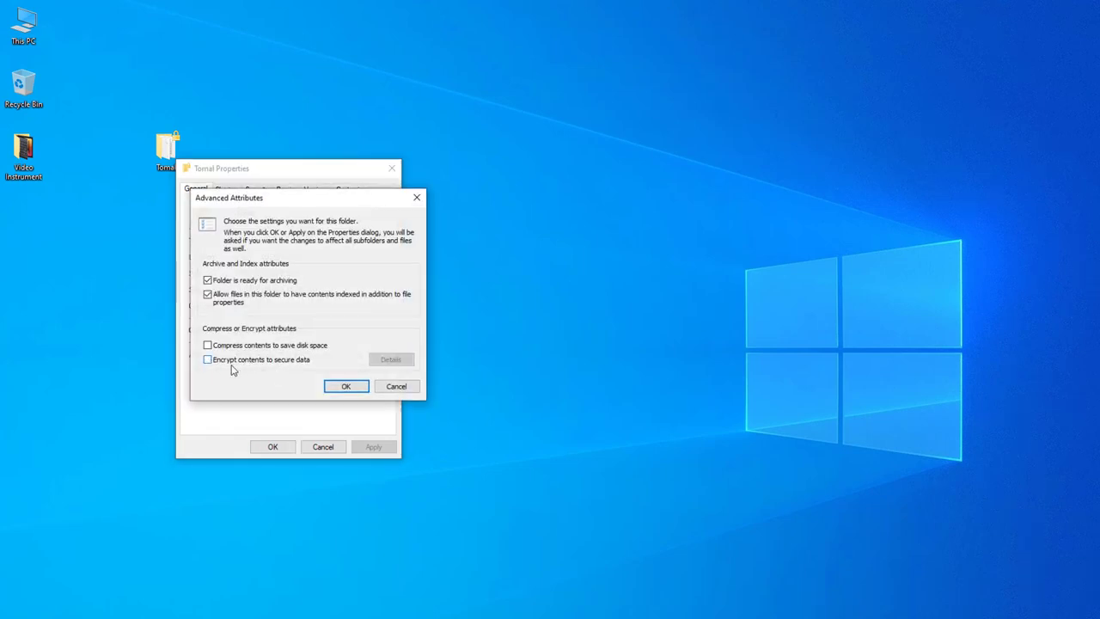
pyautogui.click(346, 386)
pyautogui.click(371, 446)
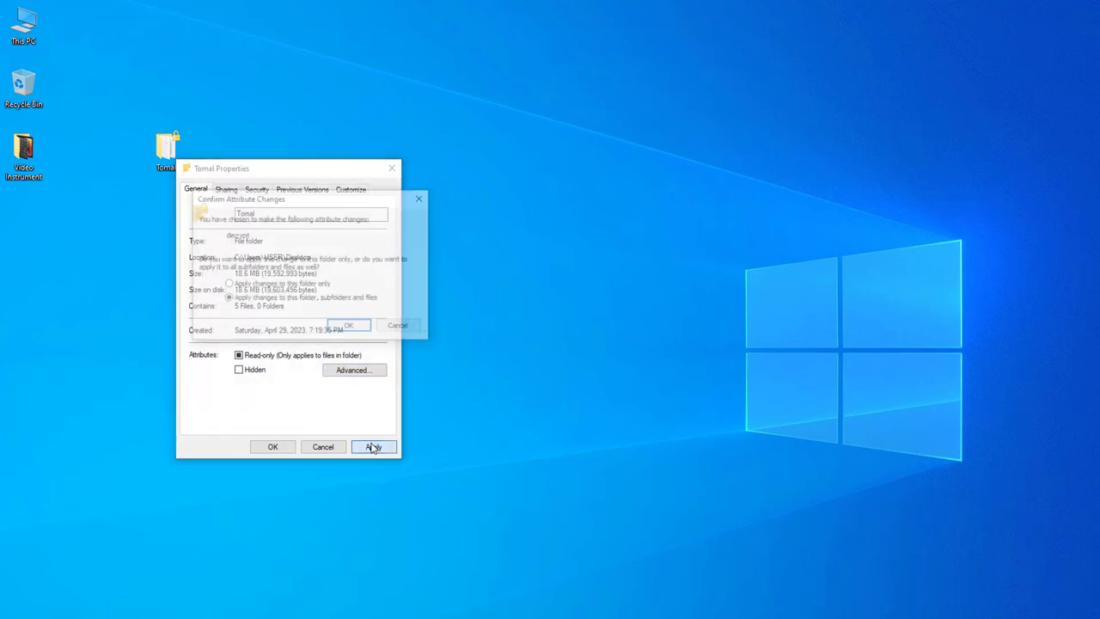
pyautogui.click(334, 332)
pyautogui.click(283, 447)
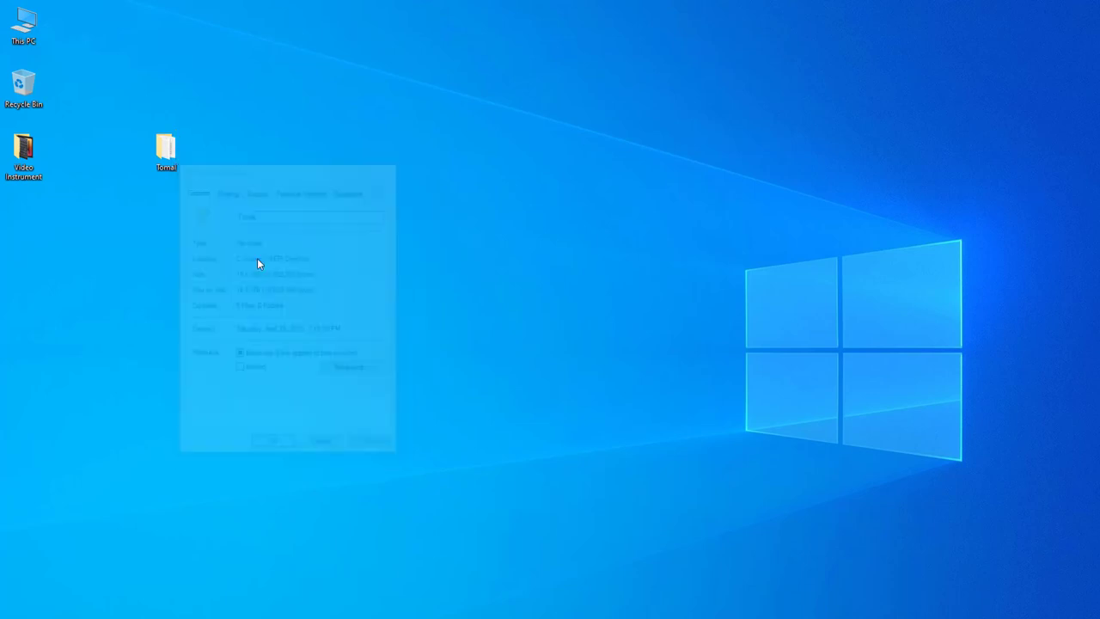
# Refresh the desktop, open the decrypted Tomal folder to check it, and close its window
pyautogui.rightClick(244, 172)
pyautogui.click(276, 208)
pyautogui.doubleClick(172, 160)
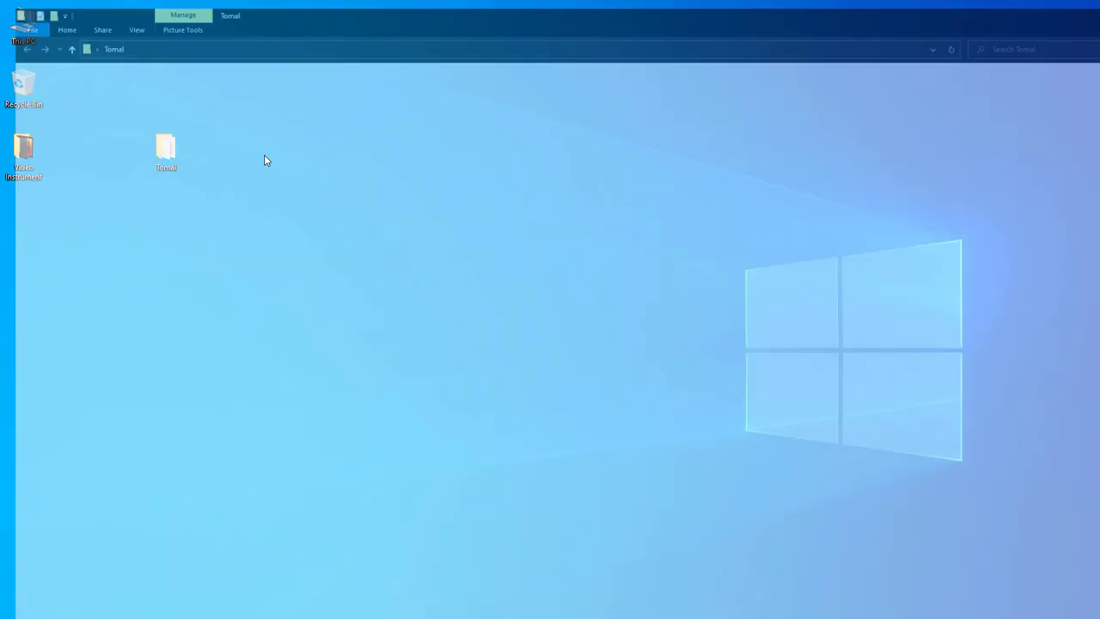
pyautogui.hotkey('alt', 'F4')
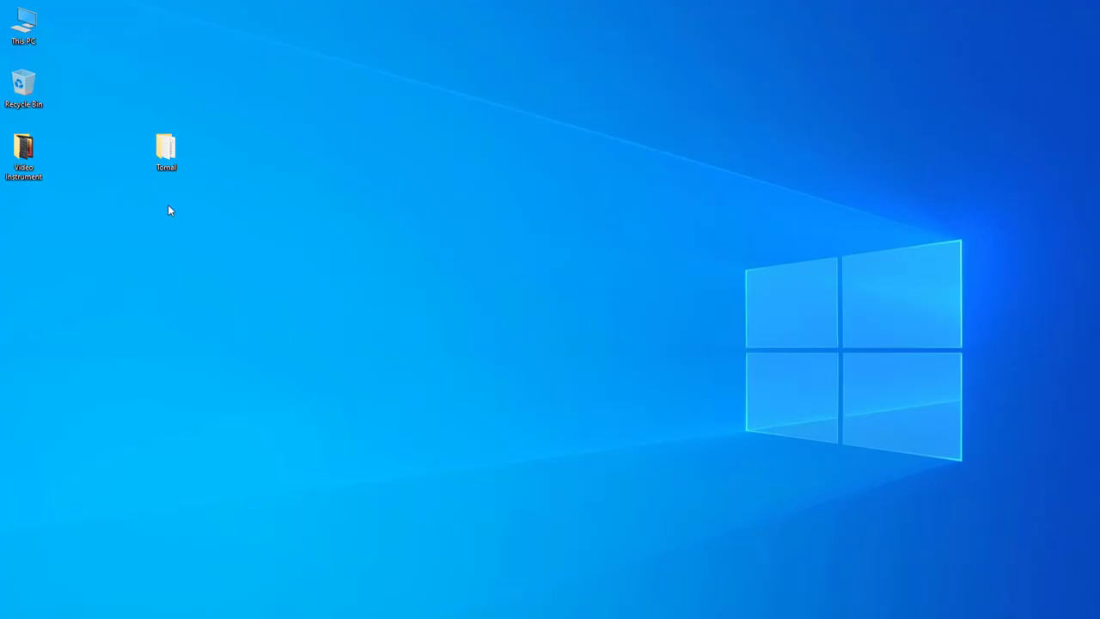
# Turn content encryption back on for the Tomal folder, its subfolders and files, and refresh the desktop
pyautogui.rightClick(168, 153)
pyautogui.click(208, 471)
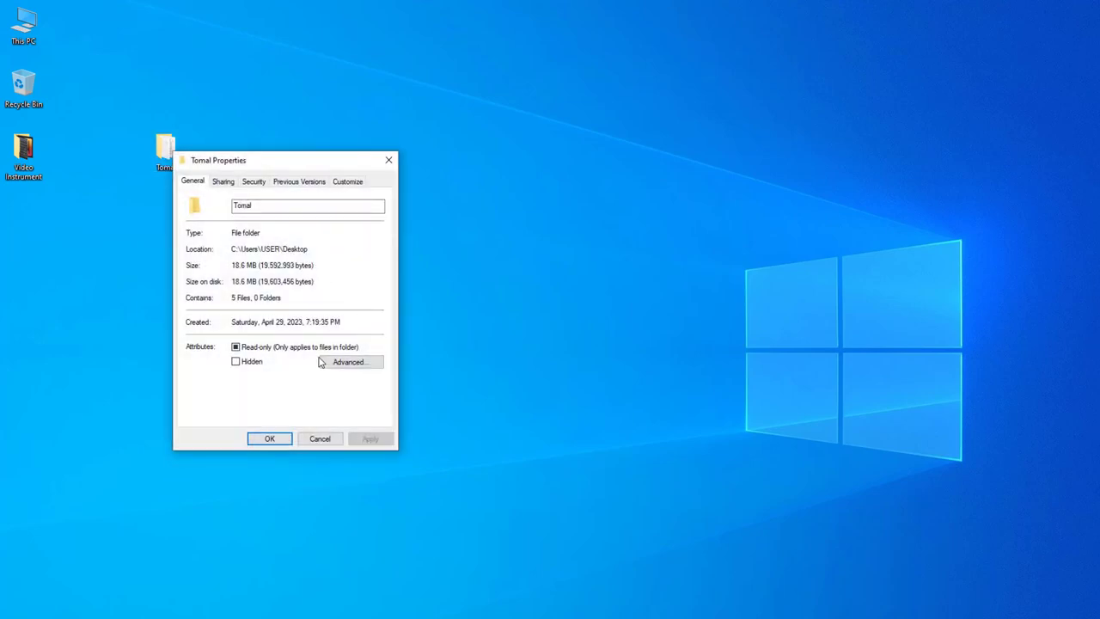
pyautogui.click(344, 362)
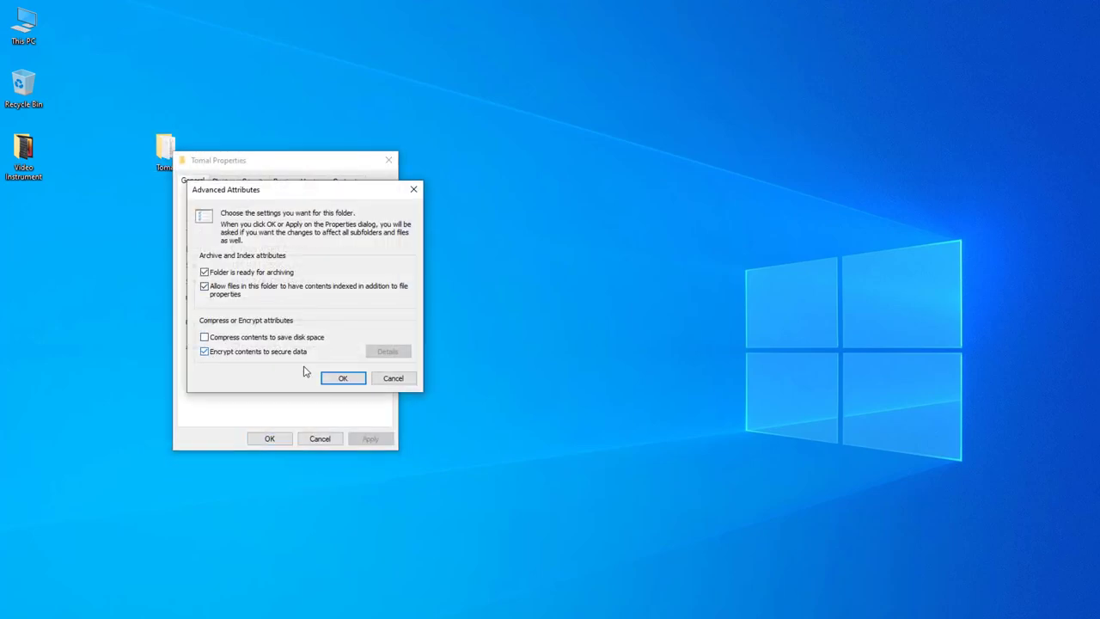
pyautogui.click(343, 379)
pyautogui.click(369, 438)
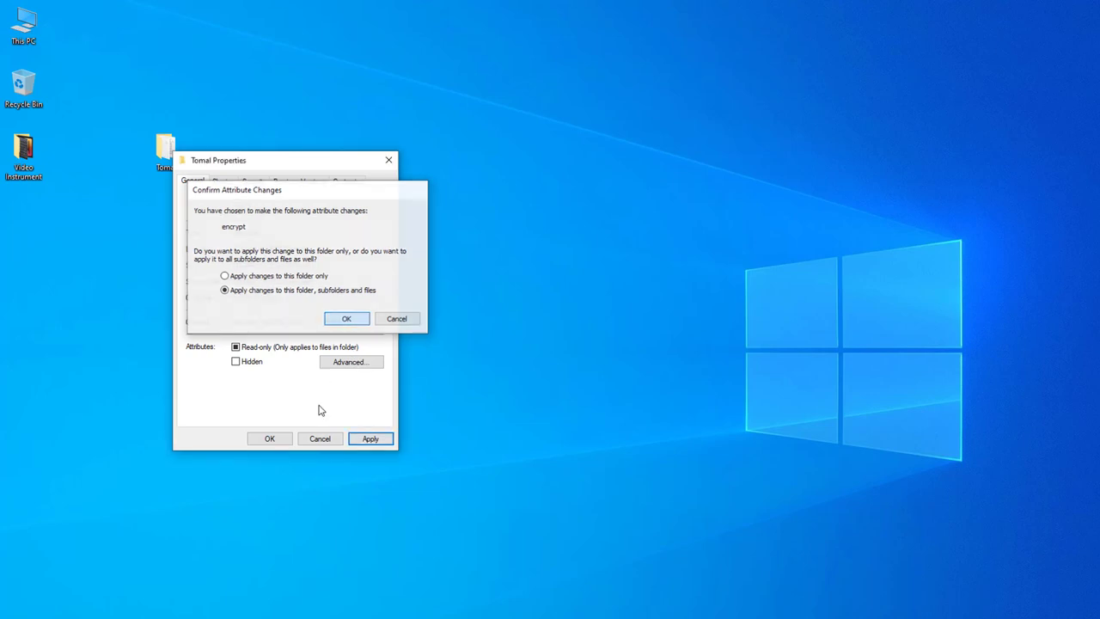
pyautogui.press('Return')
pyautogui.click(269, 439)
pyautogui.rightClick(237, 206)
pyautogui.click(265, 242)
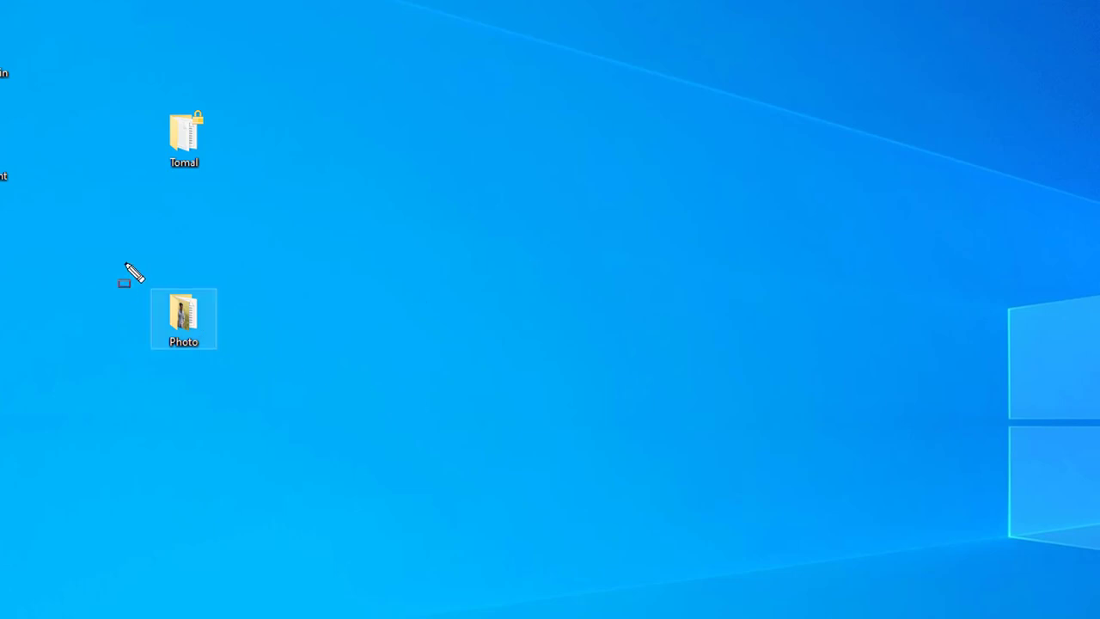
# Open the Photo folder to view the files it contains and close its window
pyautogui.moveTo(128, 270); pyautogui.dragTo(248, 386)
pyautogui.press('Escape')
pyautogui.doubleClick(182, 323)
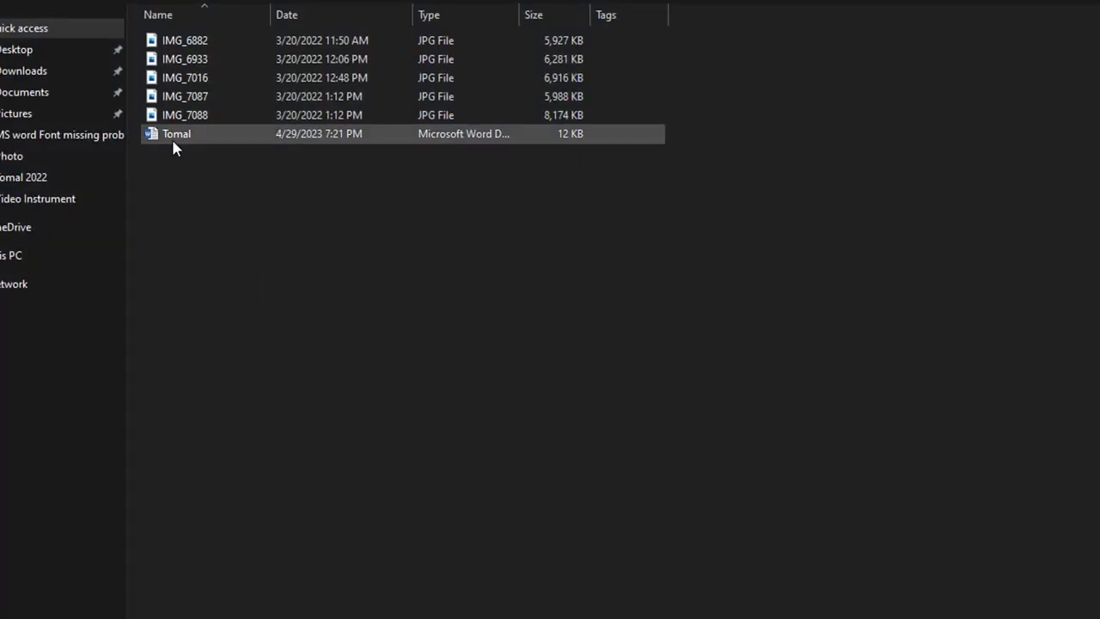
pyautogui.hotkey('alt', 'F4')
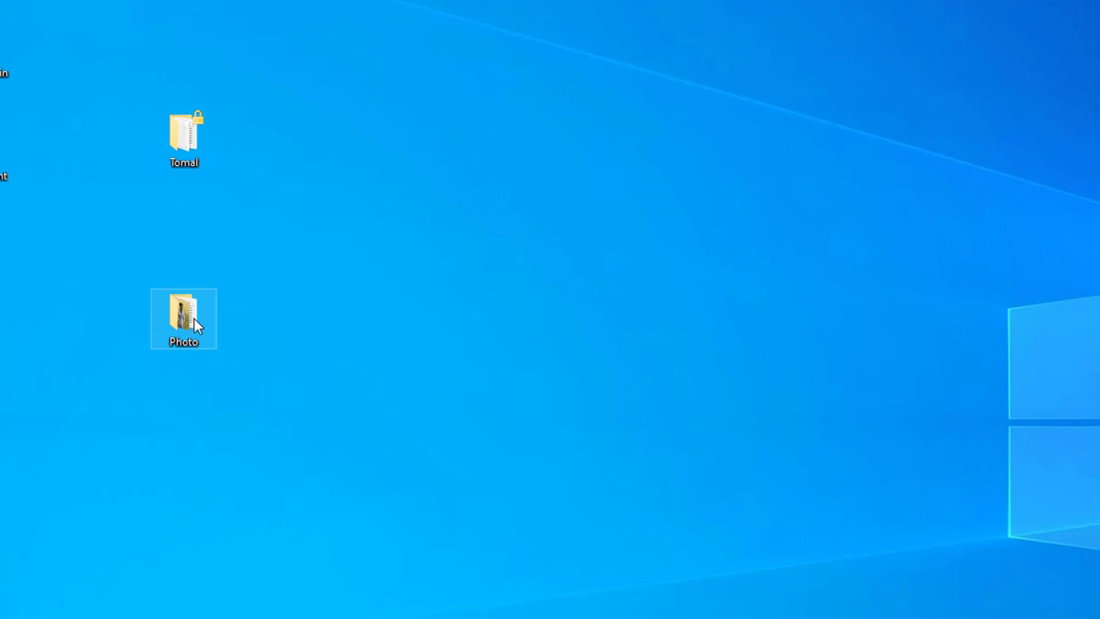
# Open the icon selection for the Photo folder and look through the SHELL32.dll icons and the folder's own icon files
pyautogui.rightClick(178, 343)
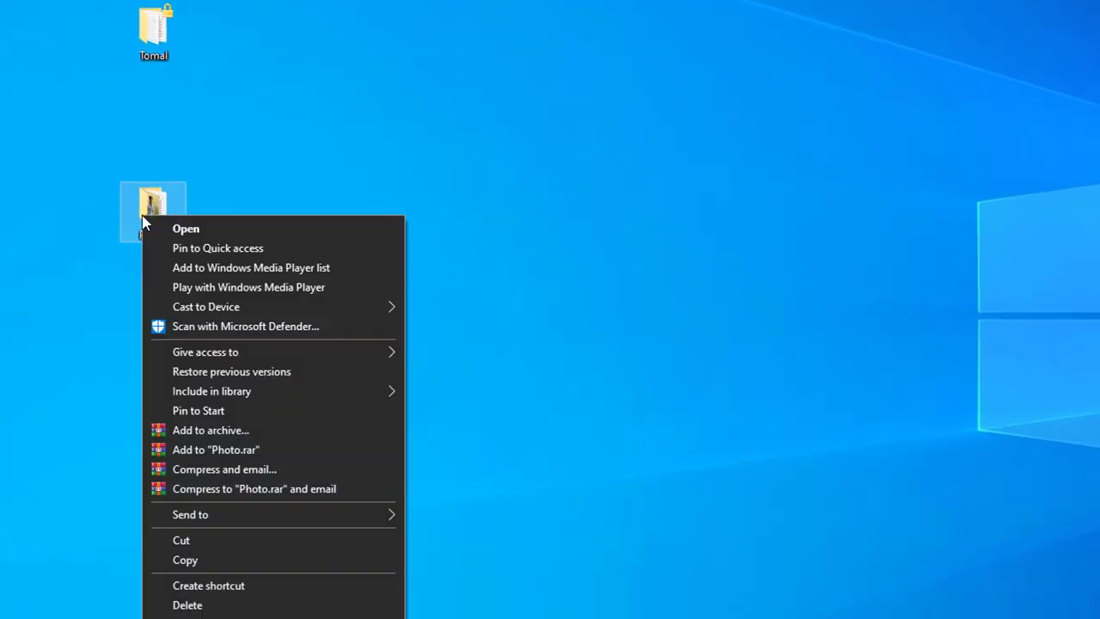
pyautogui.click(177, 569)
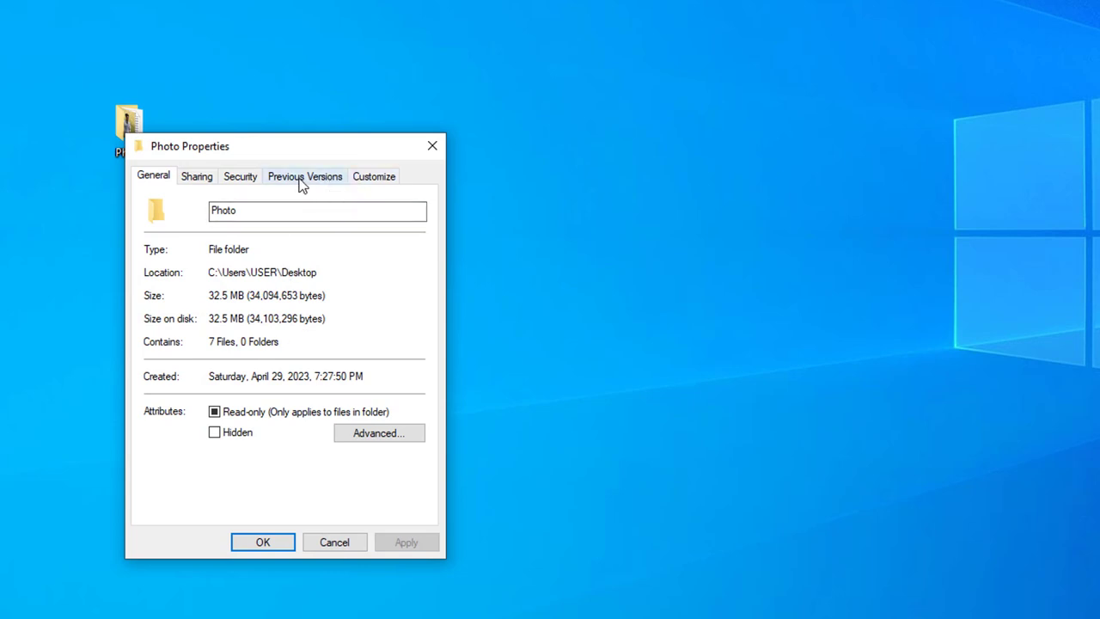
pyautogui.click(374, 181)
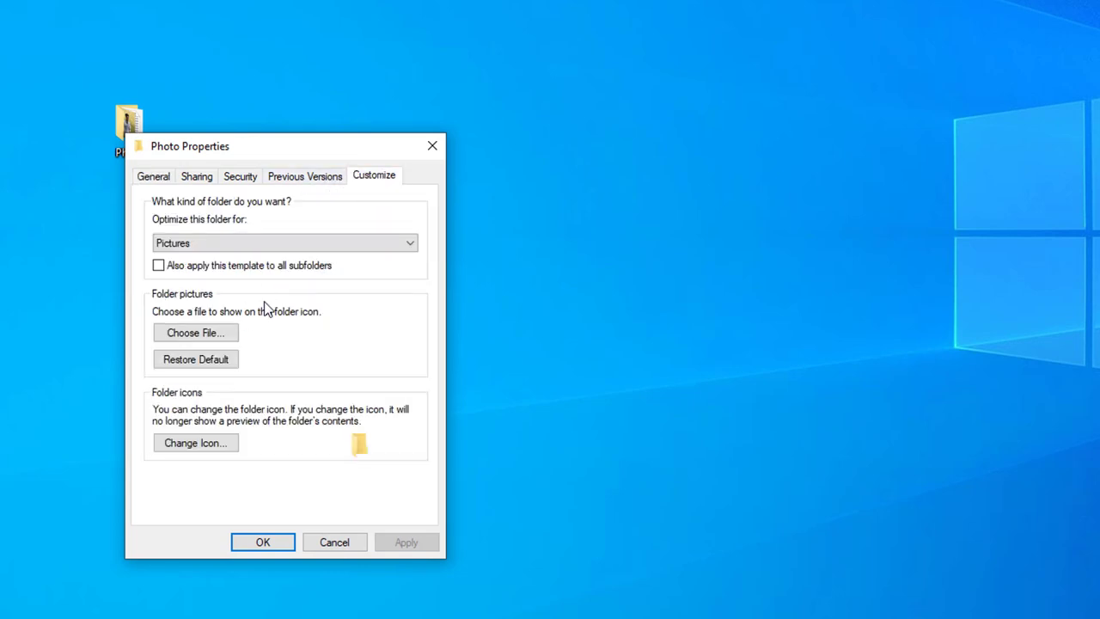
pyautogui.click(217, 451)
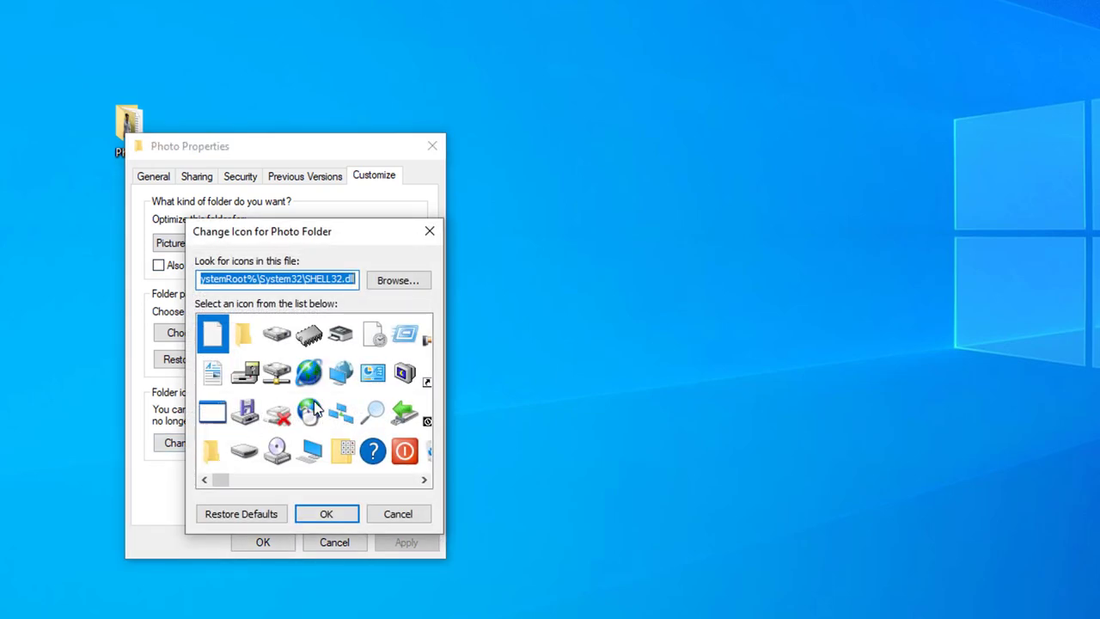
pyautogui.scroll(-5, 314, 411)
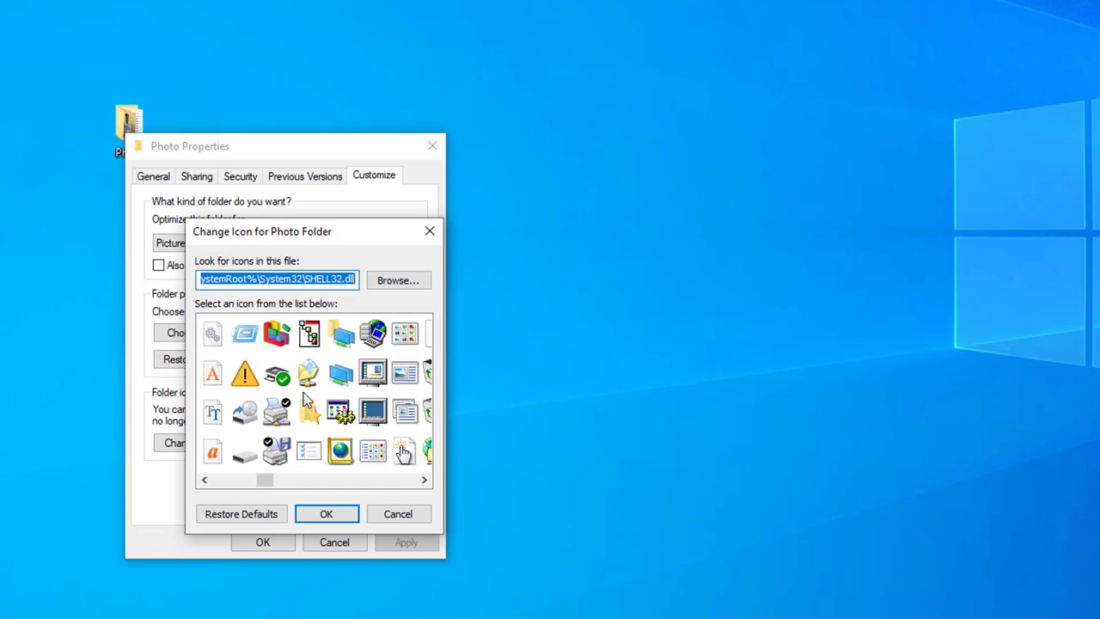
pyautogui.scroll(-10, 305, 404)
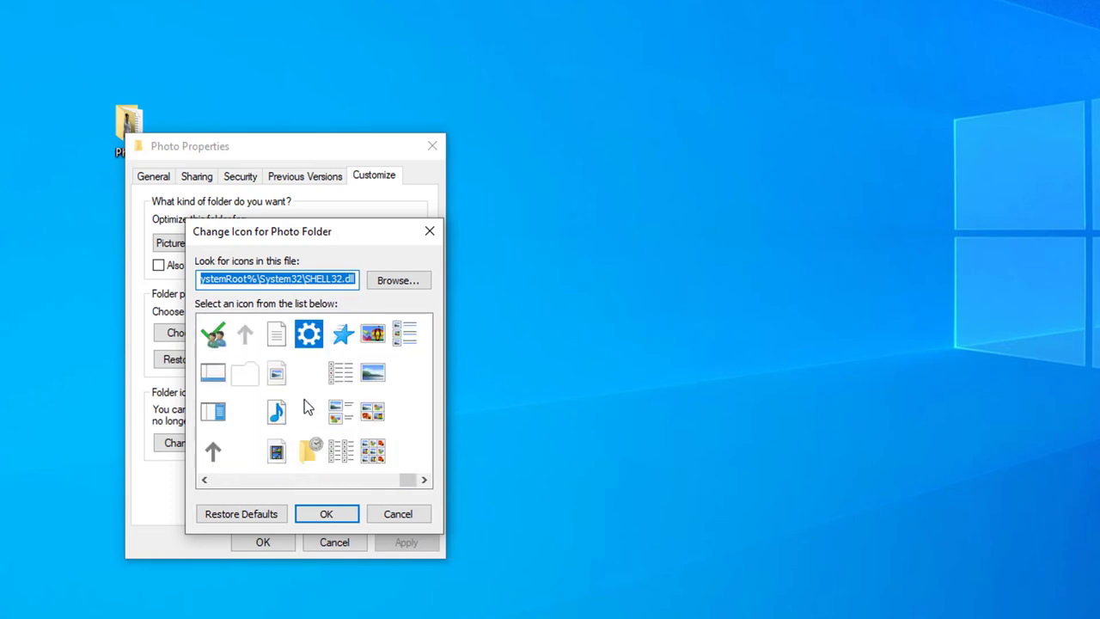
pyautogui.click(396, 281)
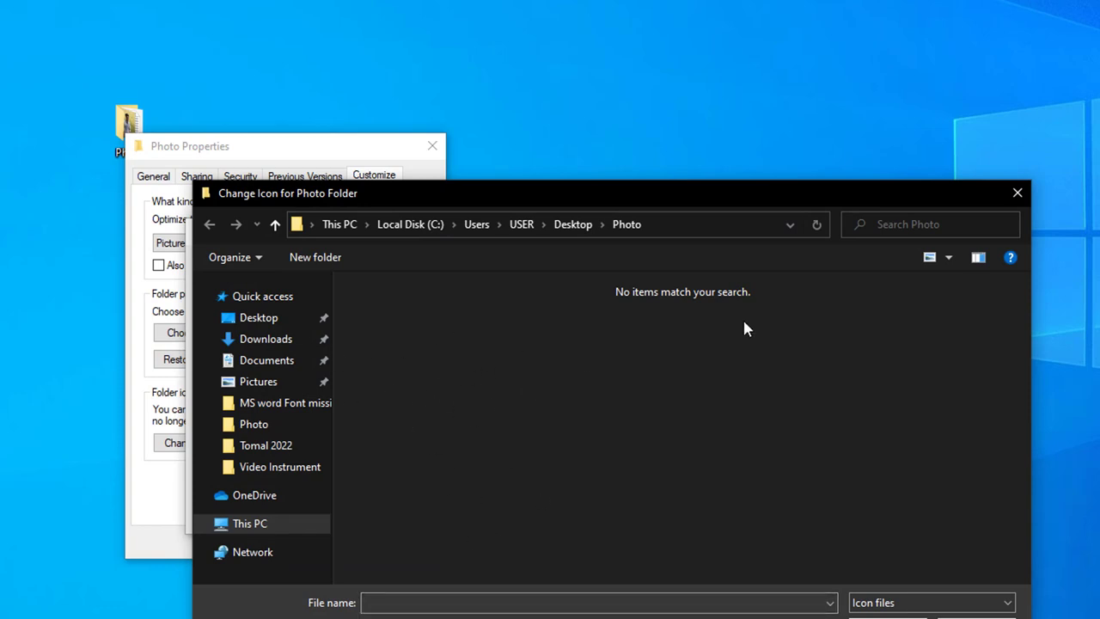
pyautogui.click(1018, 192)
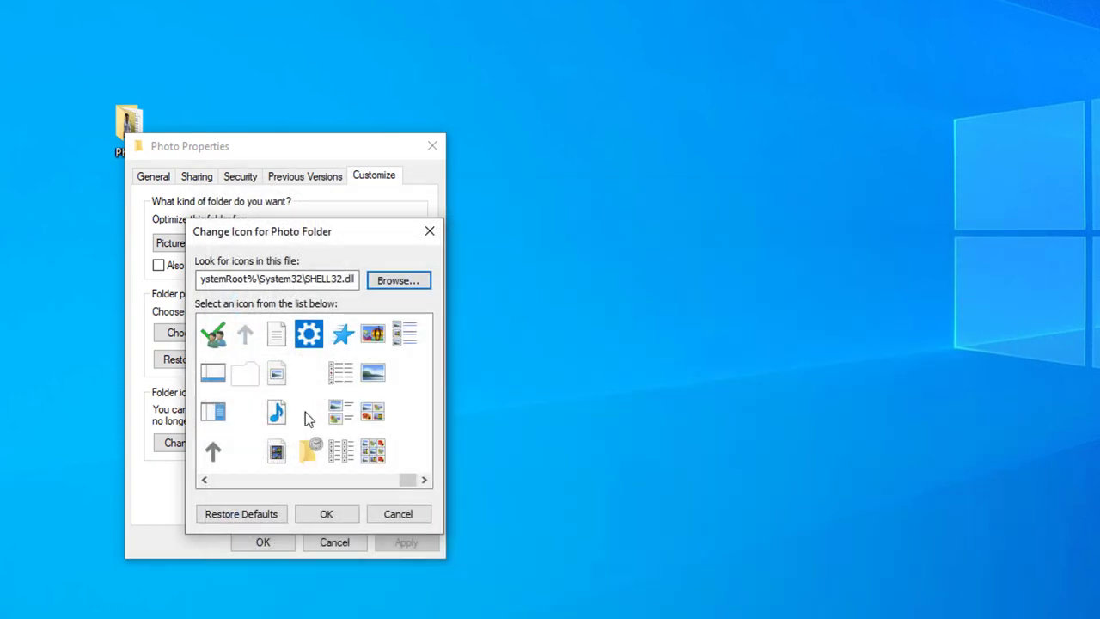
# Set the Photo folder's icon to the silver camera, apply the change, and close the folder's properties
pyautogui.scroll(3, 305, 412)
pyautogui.scroll(4, 306, 413)
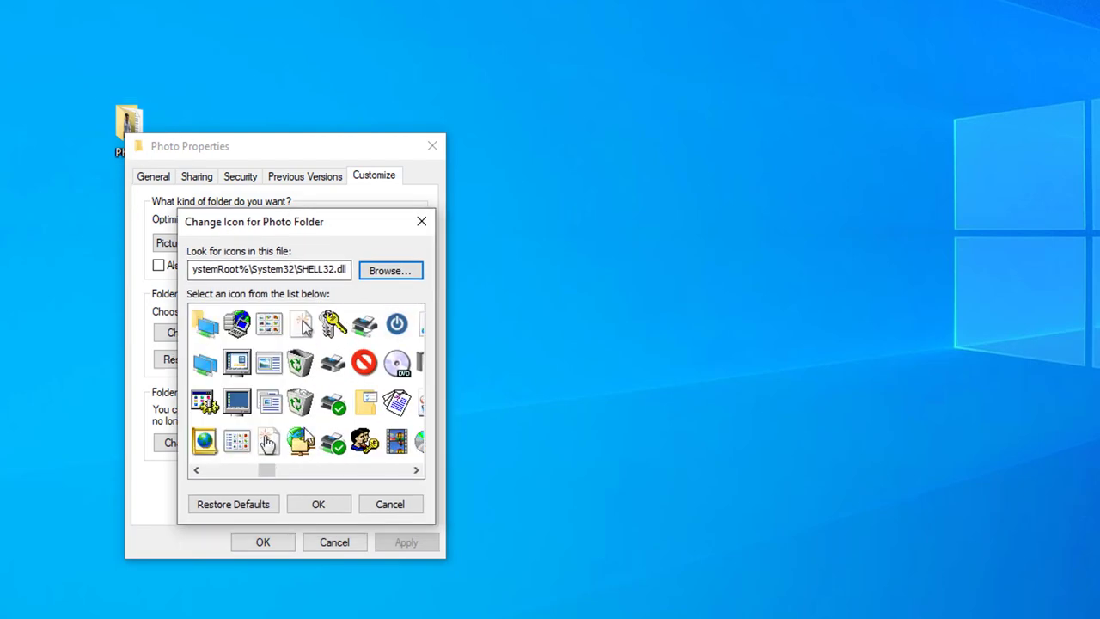
pyautogui.scroll(3, 295, 430)
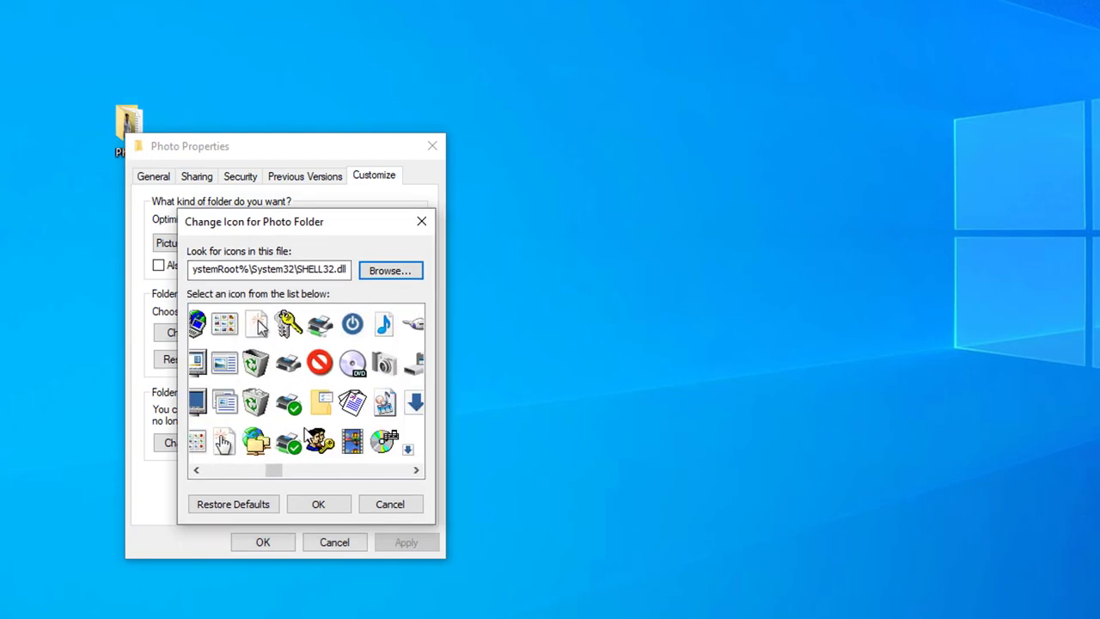
pyautogui.scroll(-2, 295, 427)
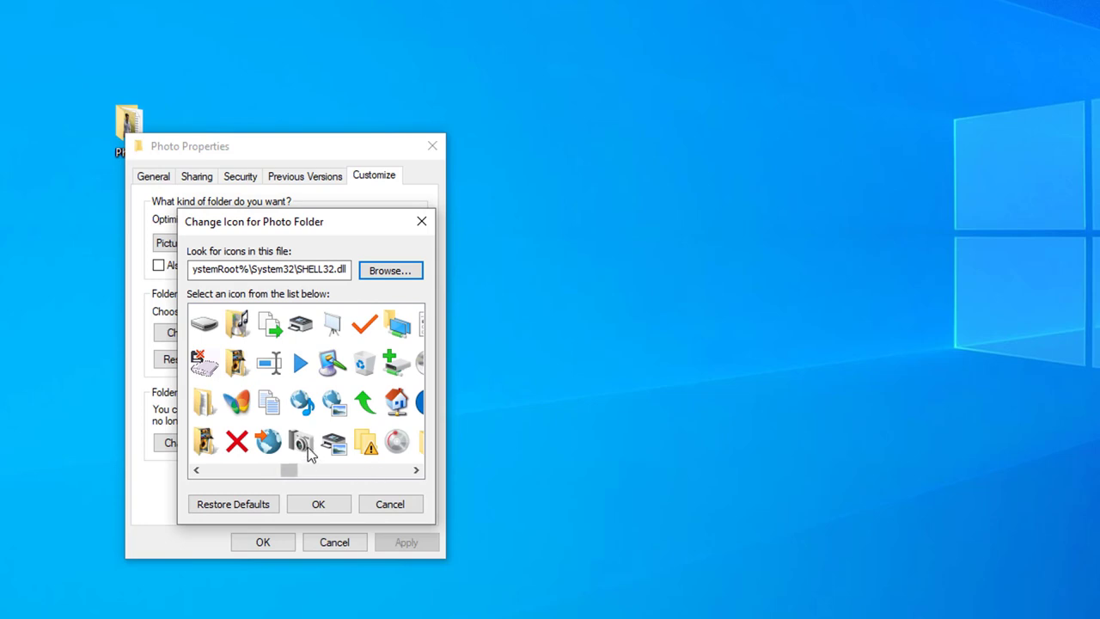
pyautogui.click(300, 443)
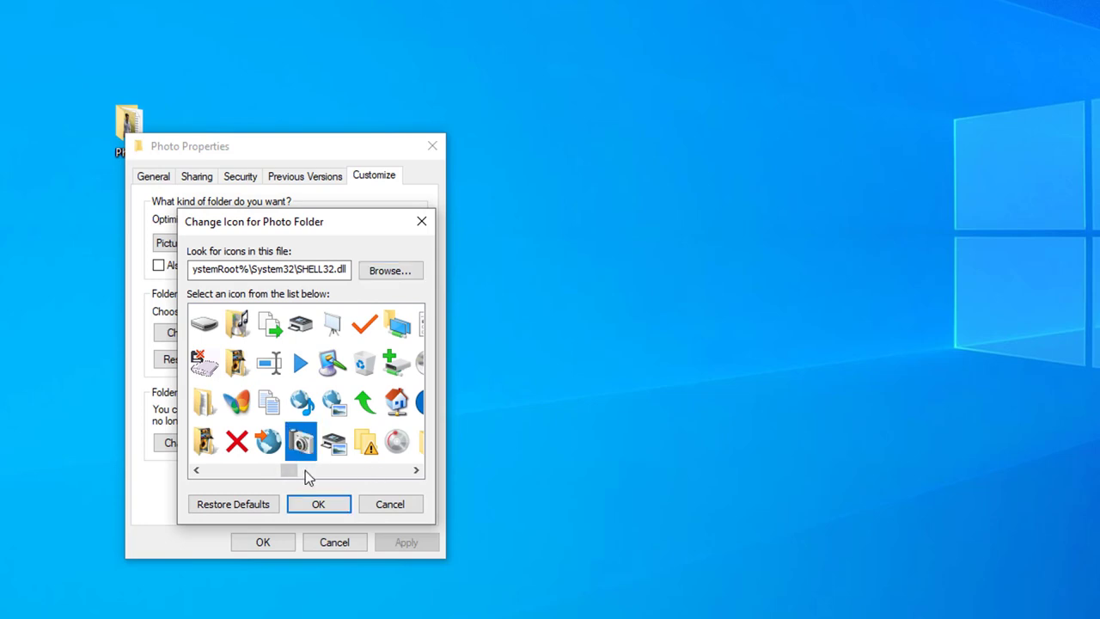
pyautogui.click(325, 505)
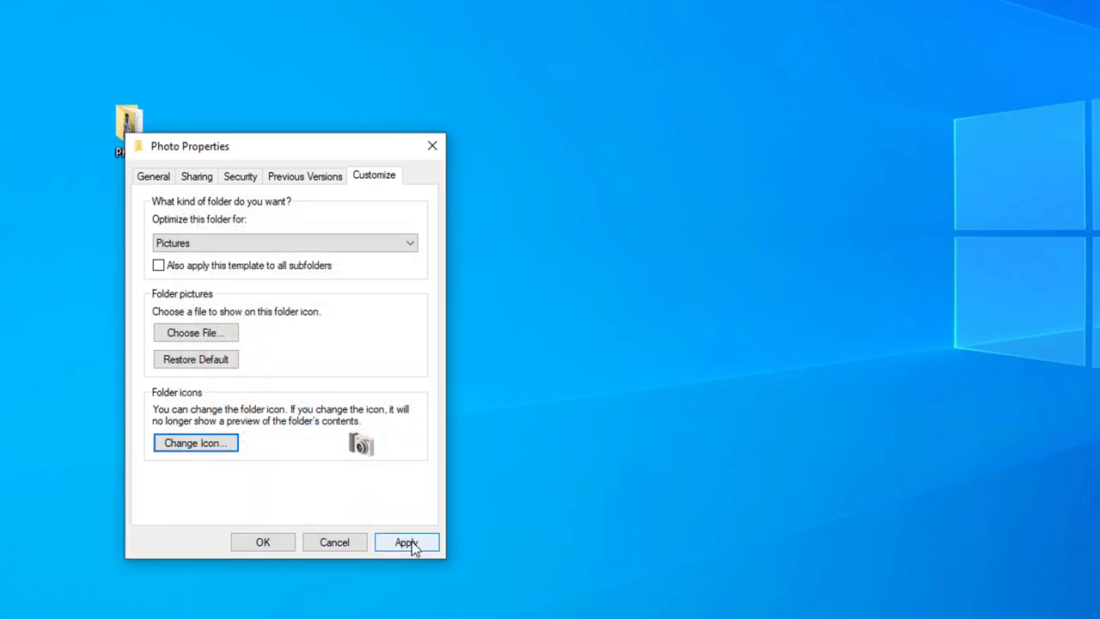
pyautogui.click(409, 544)
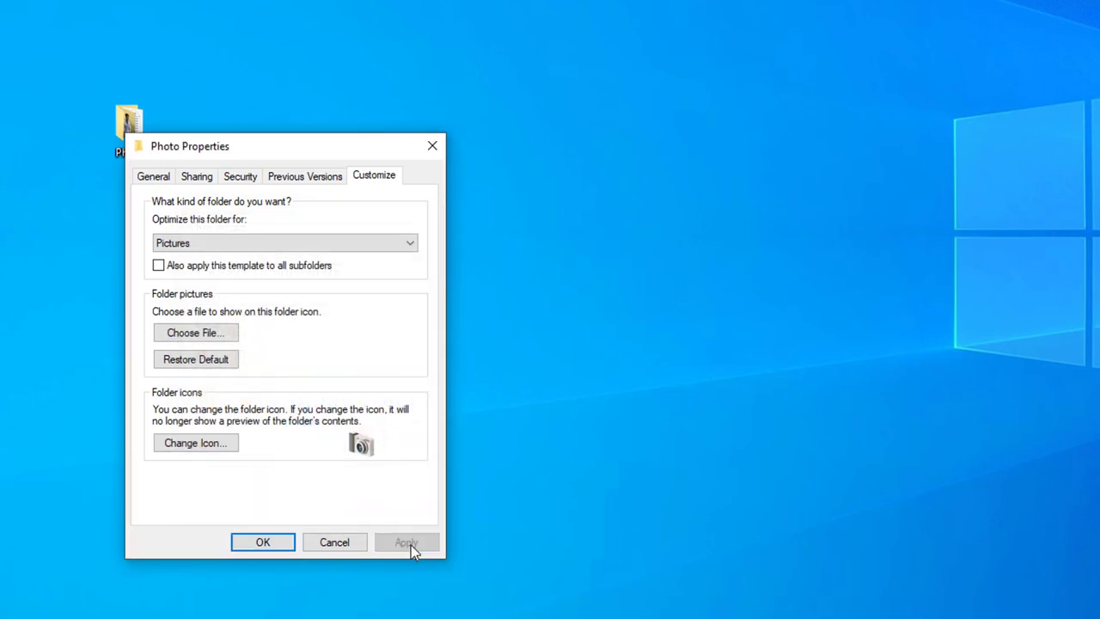
pyautogui.click(264, 542)
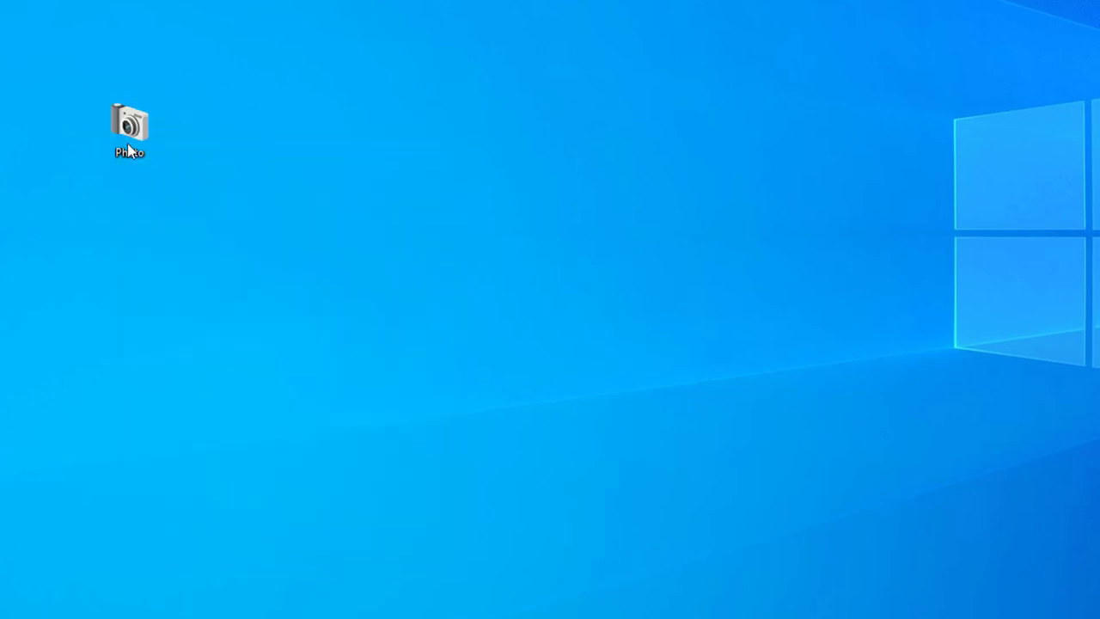
pyautogui.moveTo(138, 135)
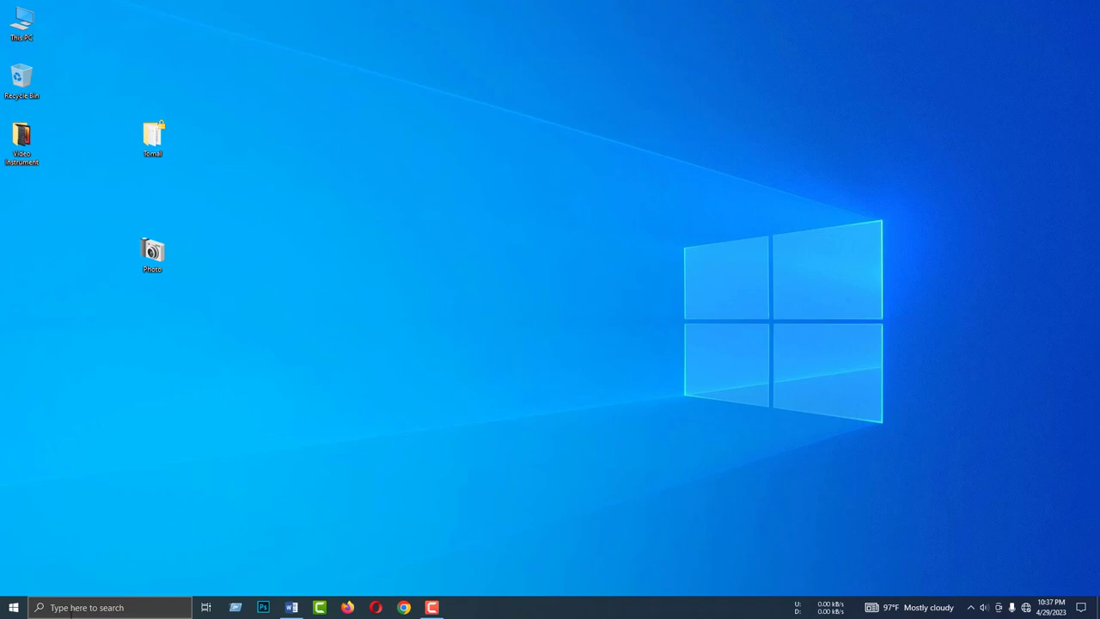
# Search Windows for wordpad, open WordPad, and enter a person's first name in the blank document
pyautogui.click(66, 609)
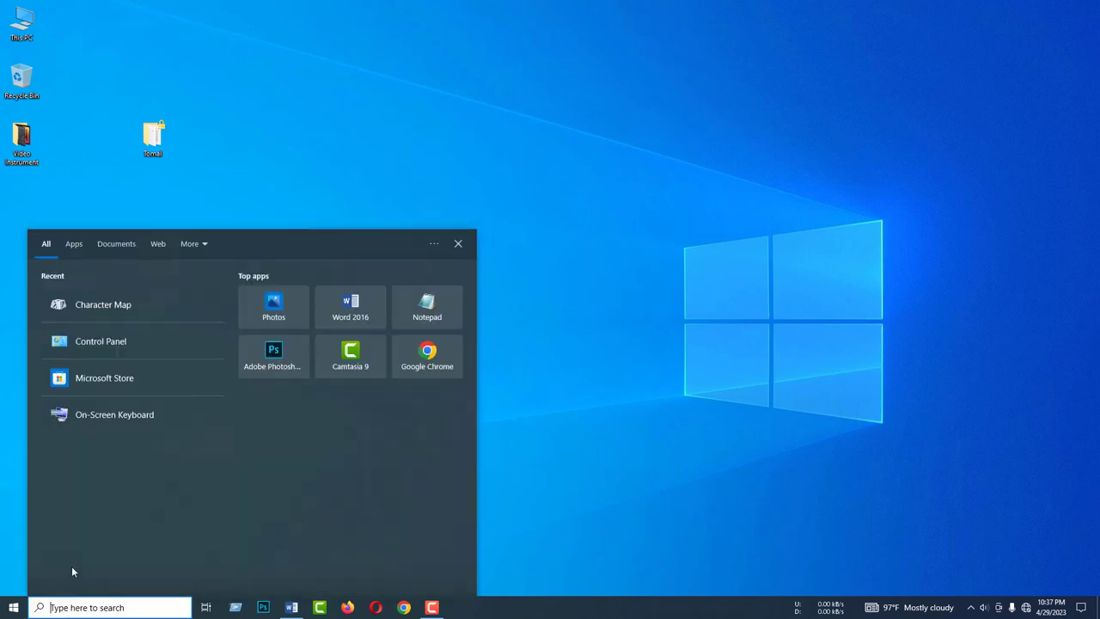
pyautogui.write('wordpad')
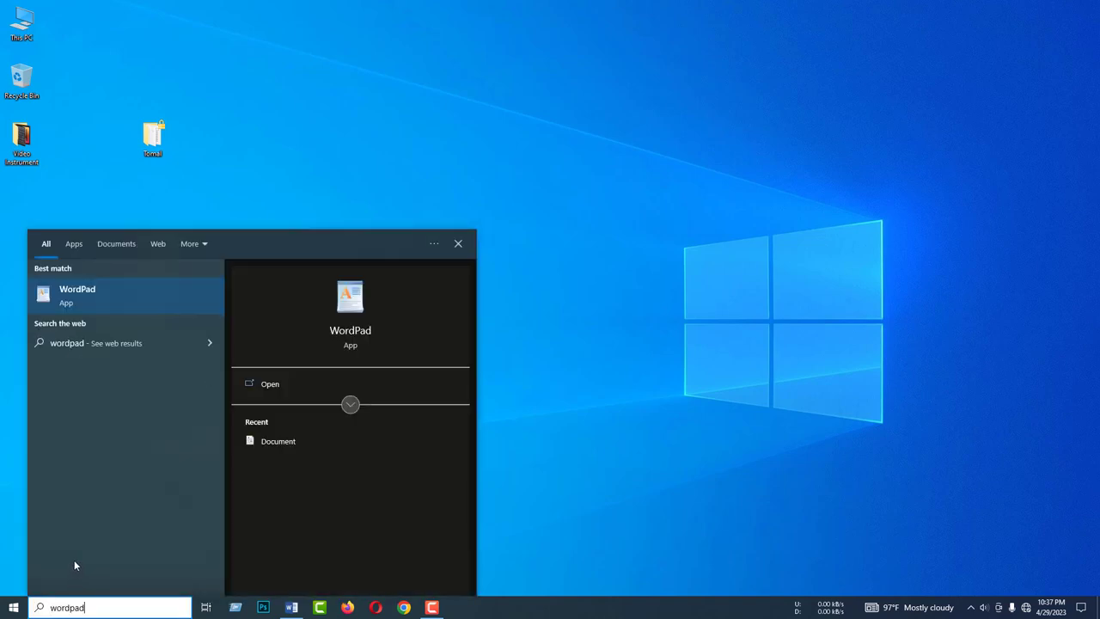
pyautogui.click(104, 298)
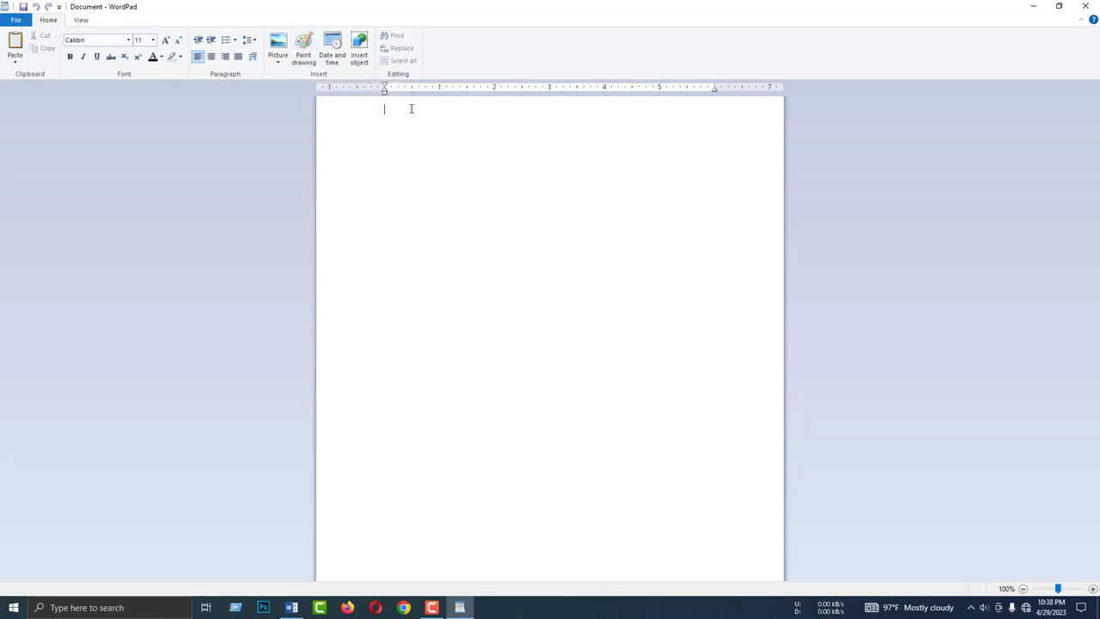
pyautogui.write('Toma')
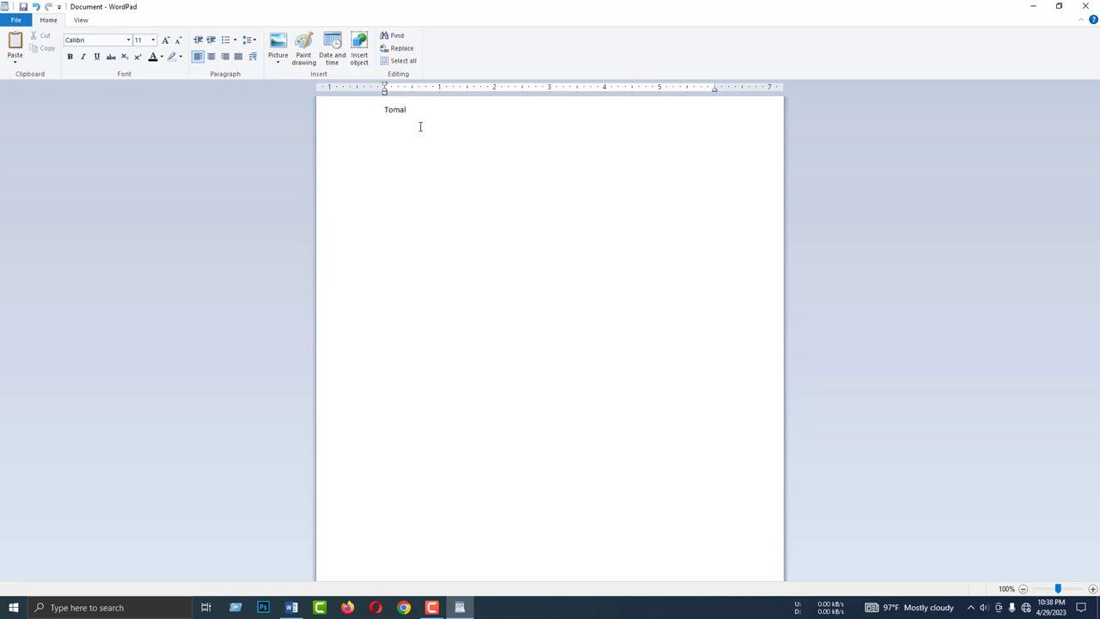
# Select the name in the document and enlarge its font size to 28
pyautogui.click(379, 112)
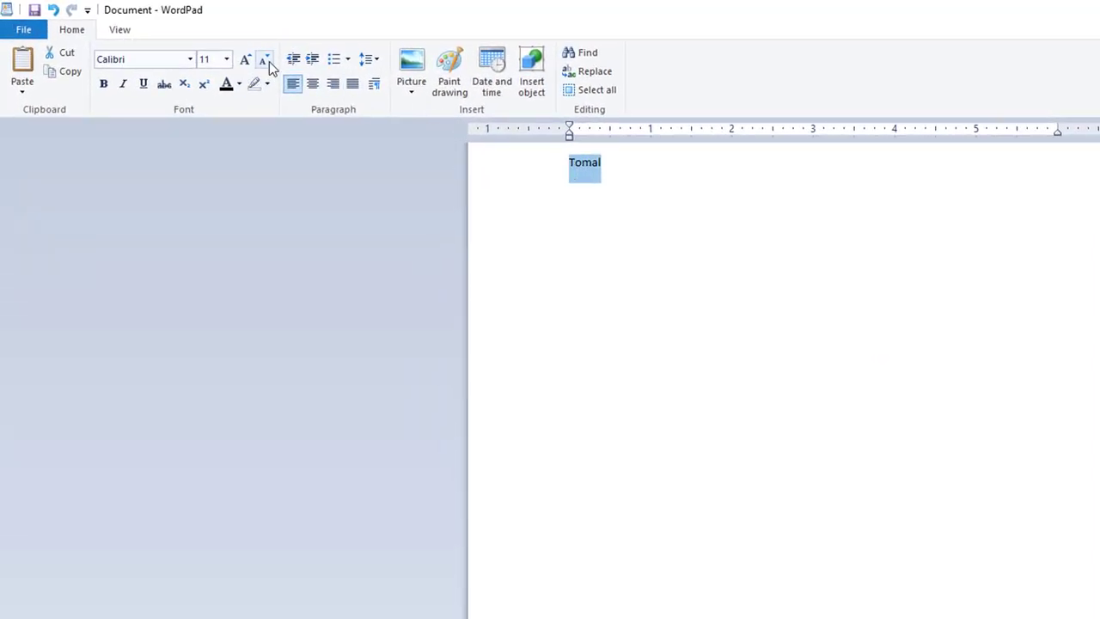
pyautogui.click(246, 59)
pyautogui.click(246, 59)
pyautogui.click(246, 60)
pyautogui.click(245, 60)
pyautogui.click(246, 59)
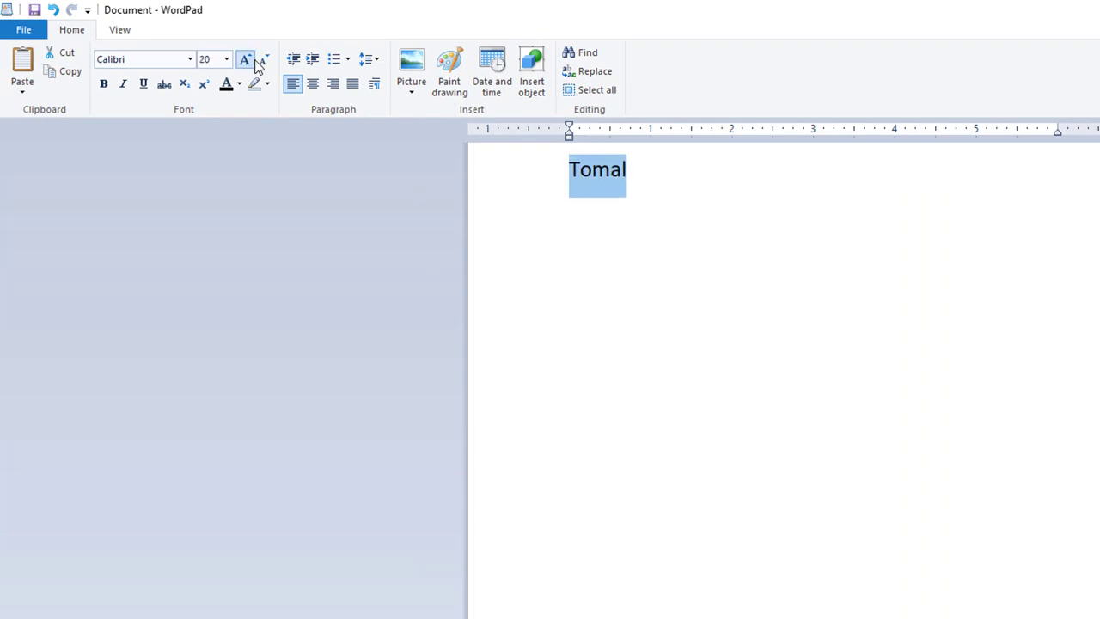
pyautogui.click(254, 61)
pyautogui.click(253, 60)
pyautogui.click(226, 59)
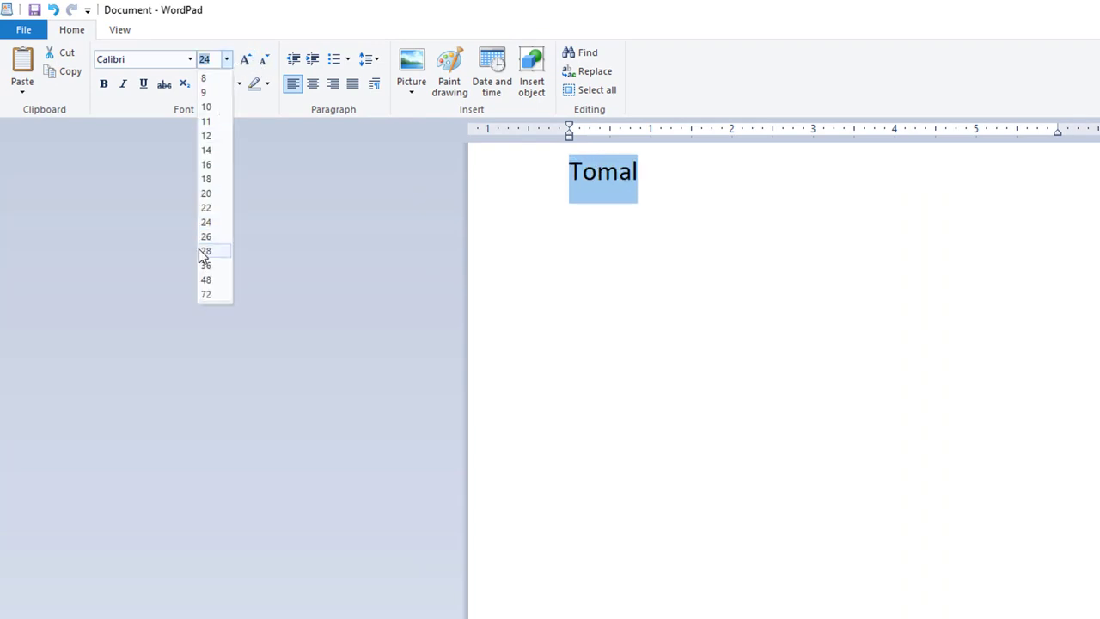
pyautogui.click(213, 251)
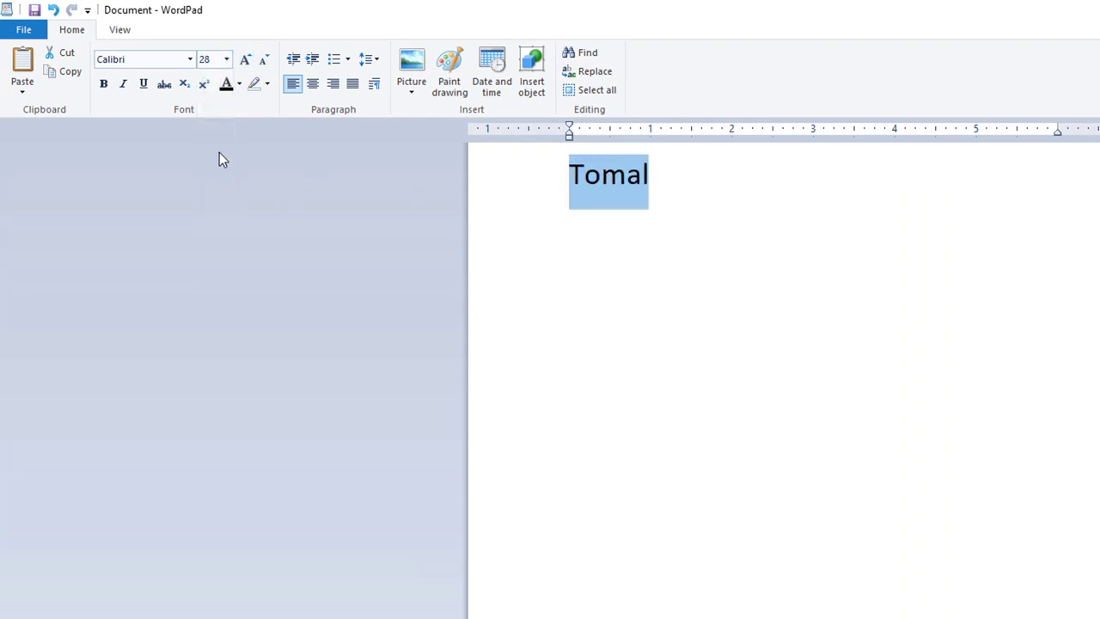
# Look through the available fonts, keep Calibri, and make the selected name bold, italic and underlined
pyautogui.click(190, 60)
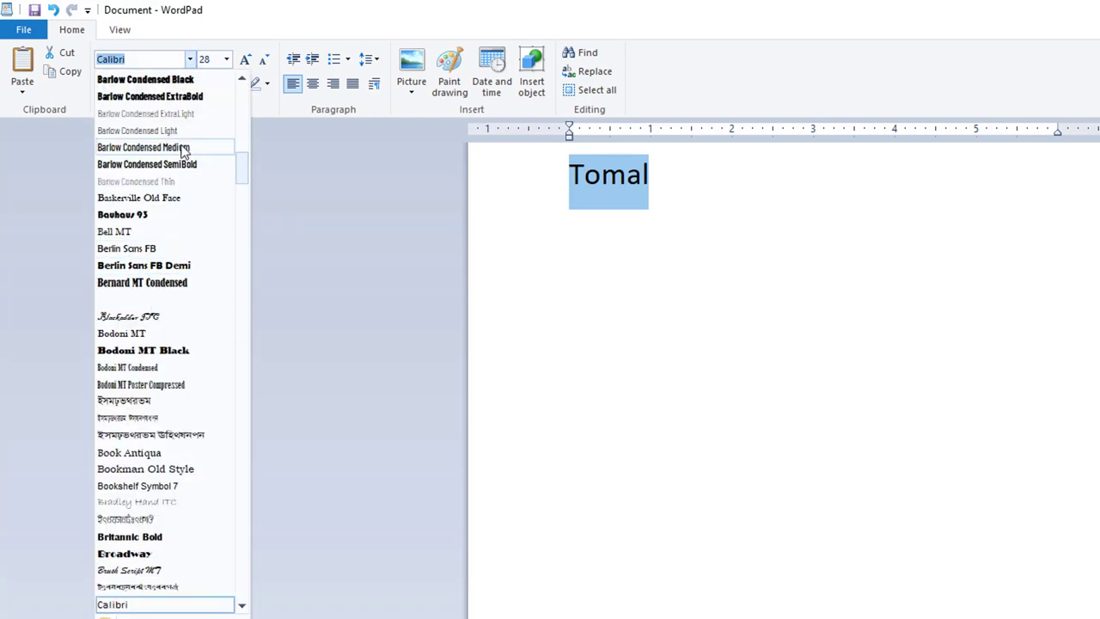
pyautogui.click(275, 5)
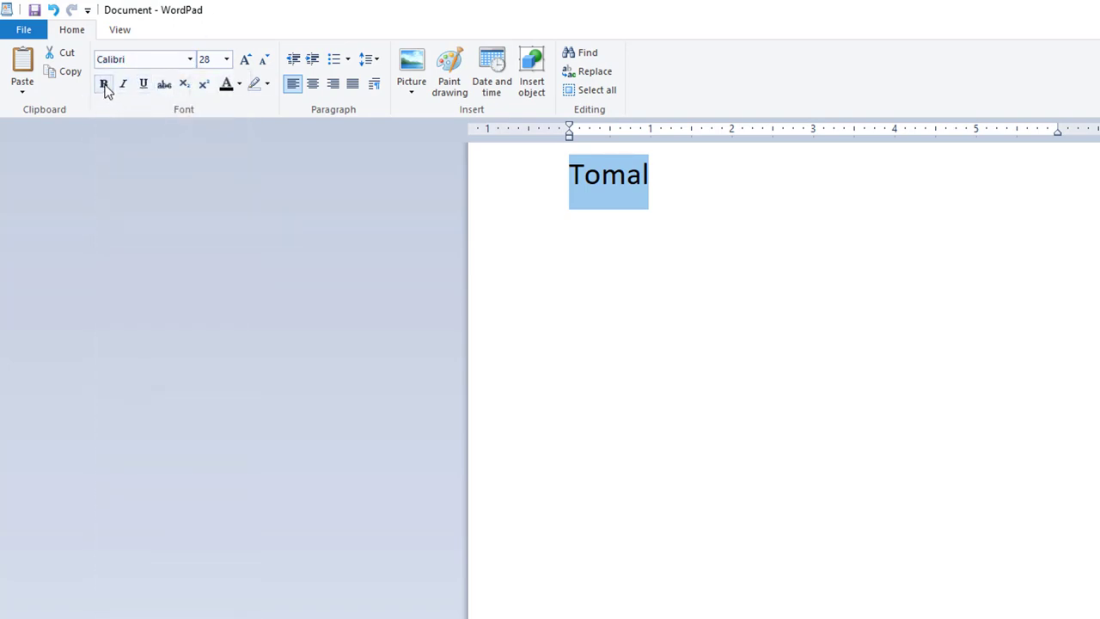
pyautogui.click(104, 84)
pyautogui.click(123, 84)
pyautogui.click(144, 84)
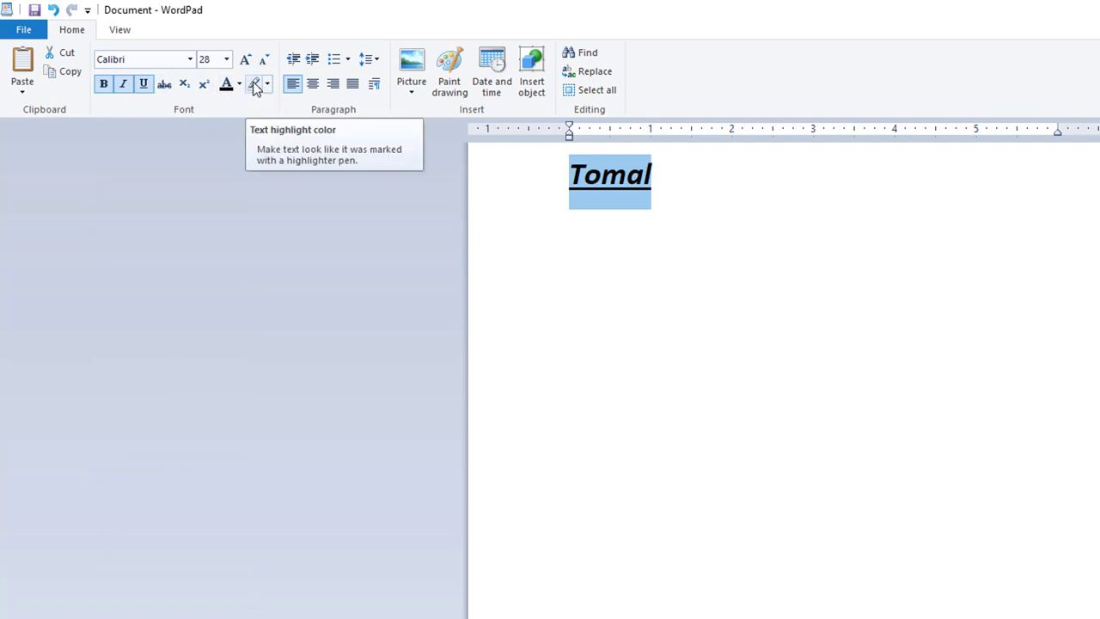
# Try centre and right alignment on the name before restoring left alignment, and view the picture insertion dialog without inserting anything
pyautogui.click(313, 84)
pyautogui.click(336, 86)
pyautogui.click(293, 84)
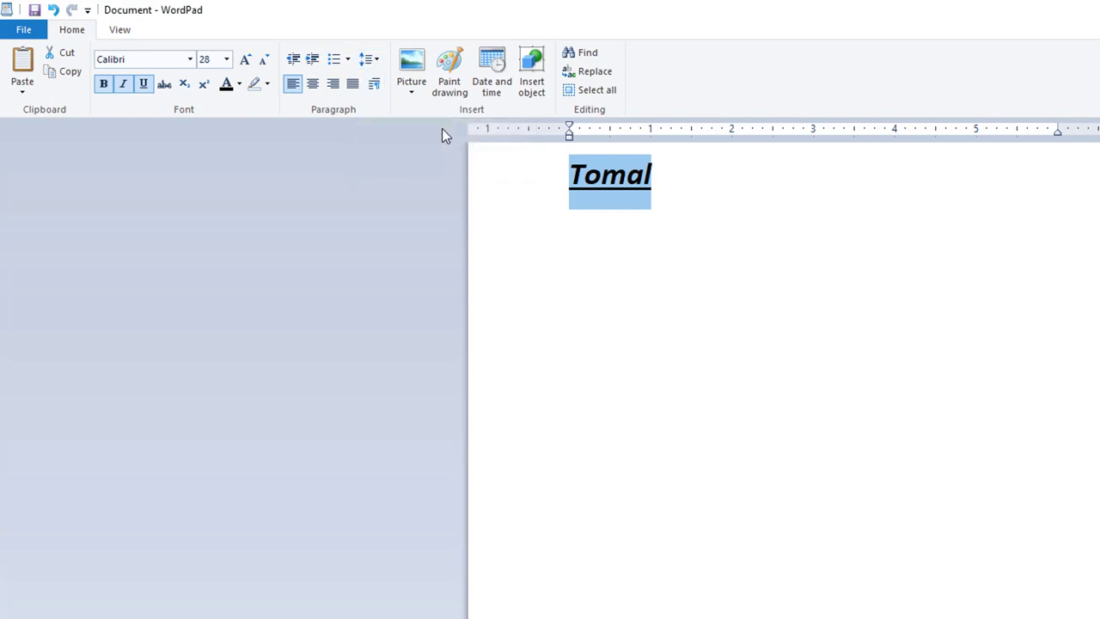
pyautogui.click(412, 67)
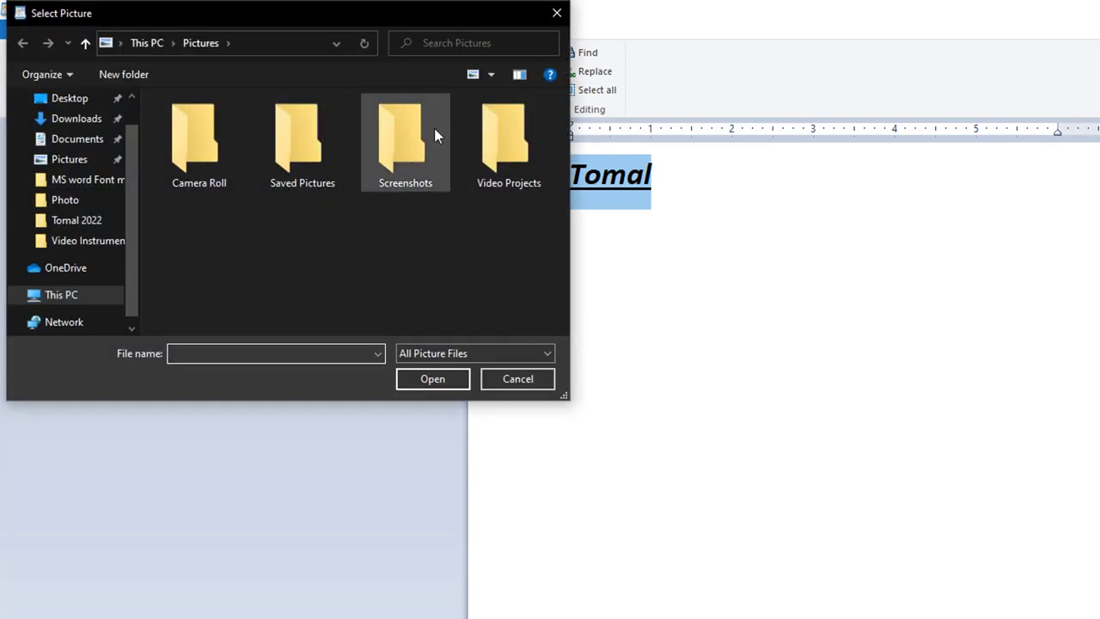
pyautogui.click(557, 14)
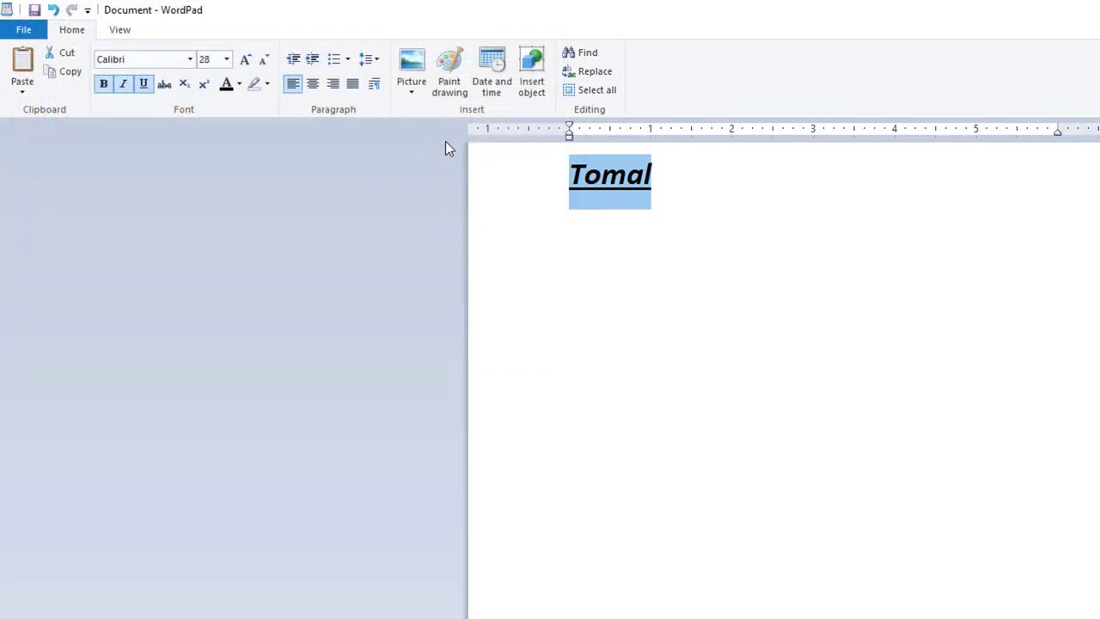
# Replace the selected name with an embedded Paint drawing containing a freehand black circle and, below it, a triangle about 72 × 53 px
pyautogui.click(453, 70)
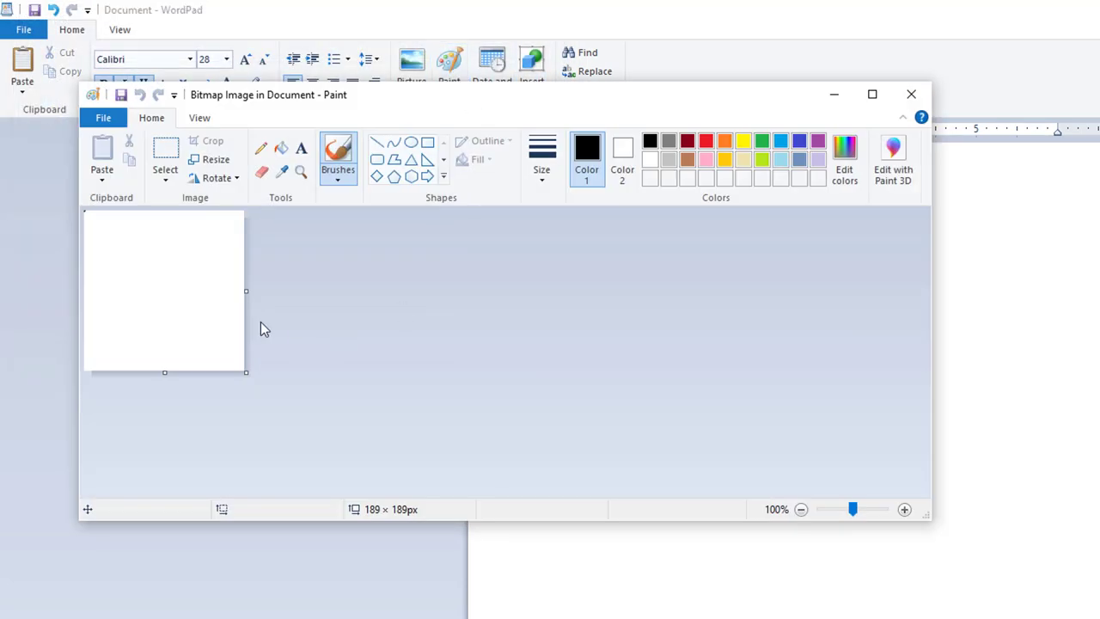
pyautogui.moveTo(128, 277)
pyautogui.mouseDown()
pyautogui.moveTo(139, 246)
pyautogui.moveTo(190, 287)
pyautogui.moveTo(134, 284)
pyautogui.mouseUp()
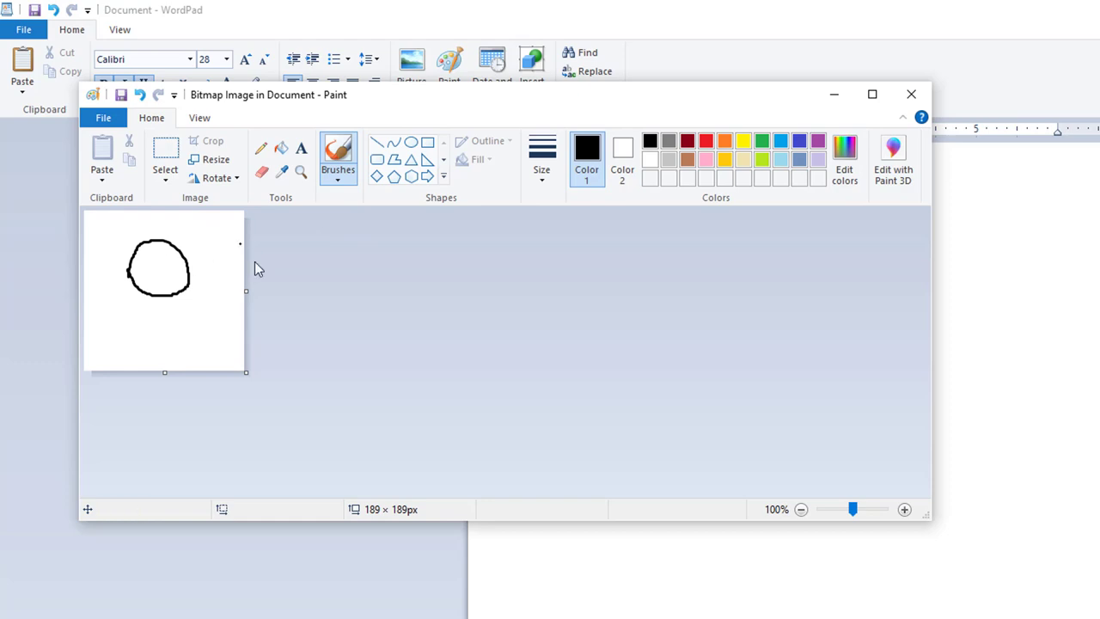
pyautogui.click(411, 159)
pyautogui.moveTo(132, 314); pyautogui.dragTo(195, 359)
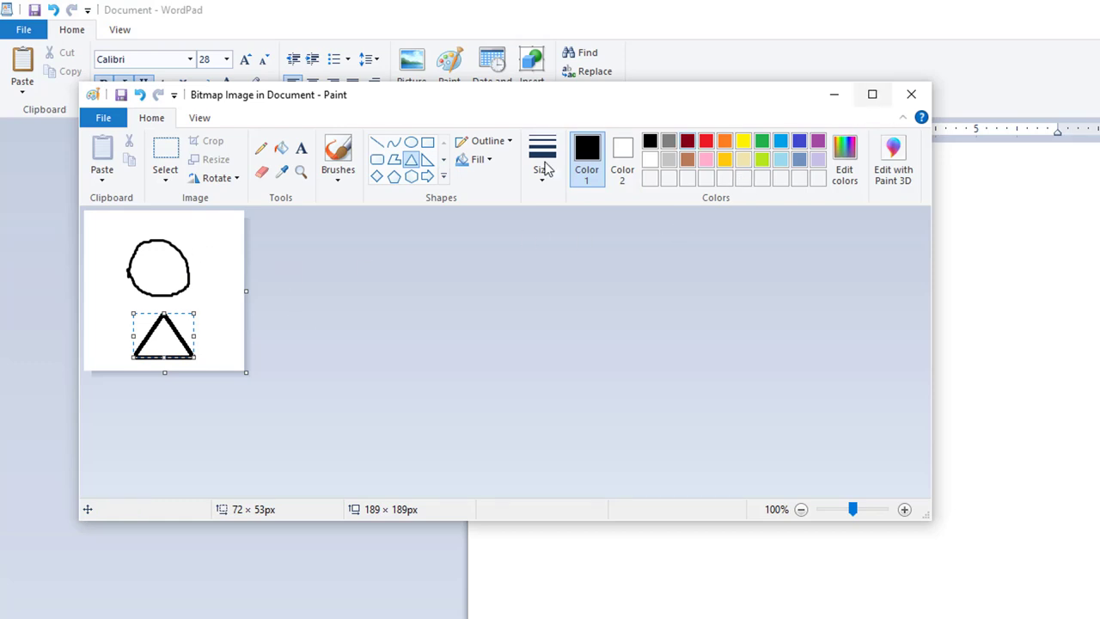
pyautogui.click(911, 94)
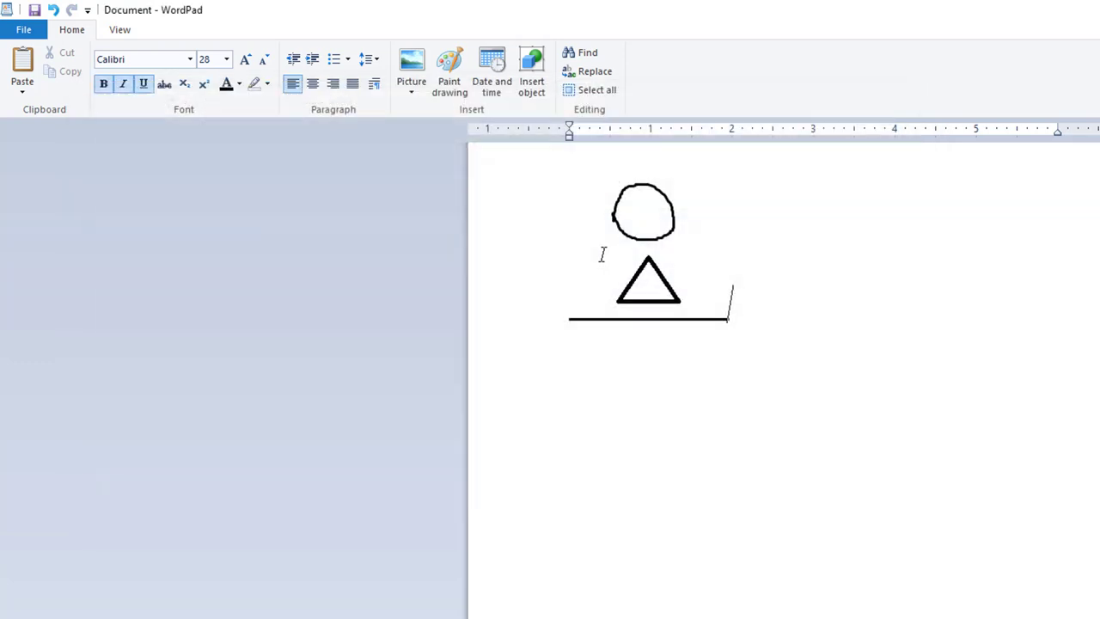
pyautogui.click(665, 273)
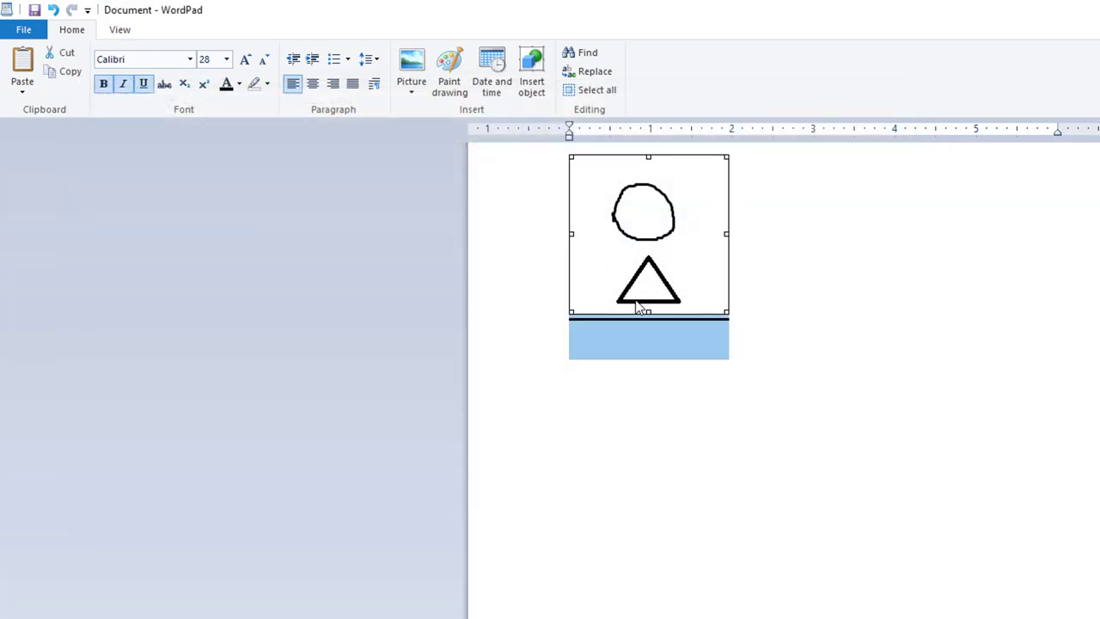
# Undo the embedded drawing, and try replacing the selected name with the date in 4/29/2023 format before undoing that replacement
pyautogui.hotkey('ctrl', 'z')
pyautogui.click(491, 86)
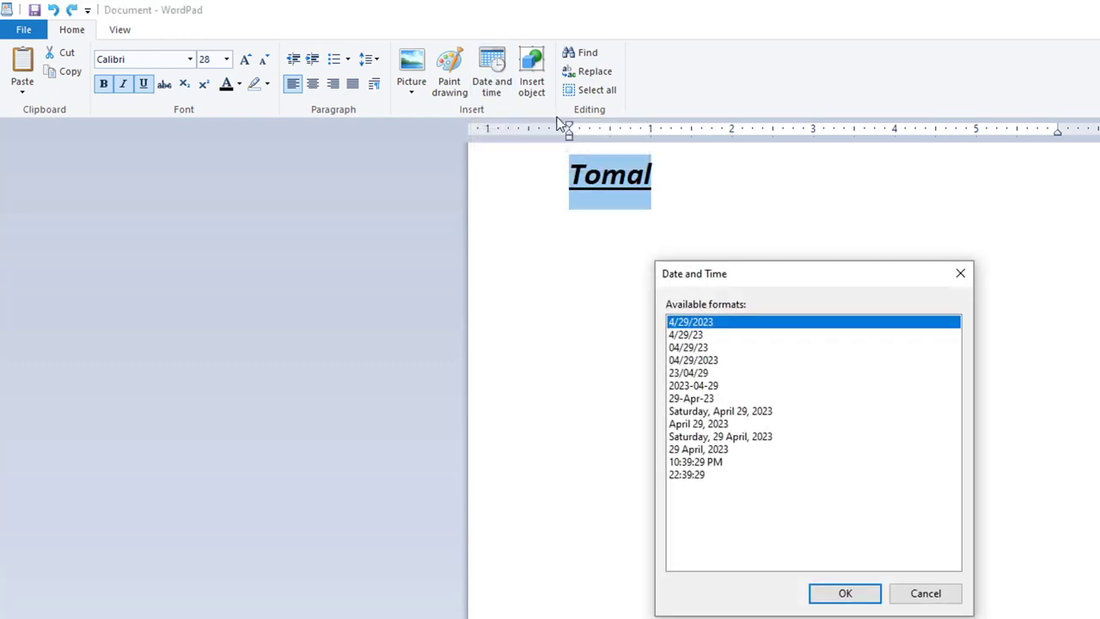
pyautogui.press('Down')
pyautogui.press('Down')
pyautogui.press('Down')
pyautogui.press('Down')
pyautogui.press('Up')
pyautogui.press('Up')
pyautogui.press('Up')
pyautogui.press('Up')
pyautogui.click(845, 594)
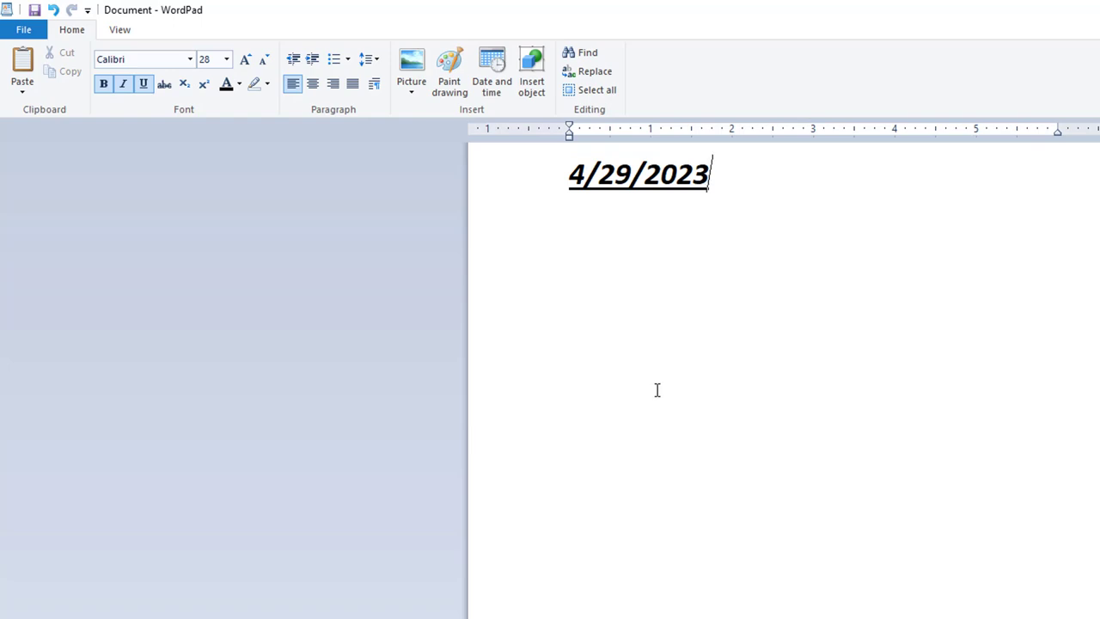
pyautogui.hotkey('ctrl', 'z')
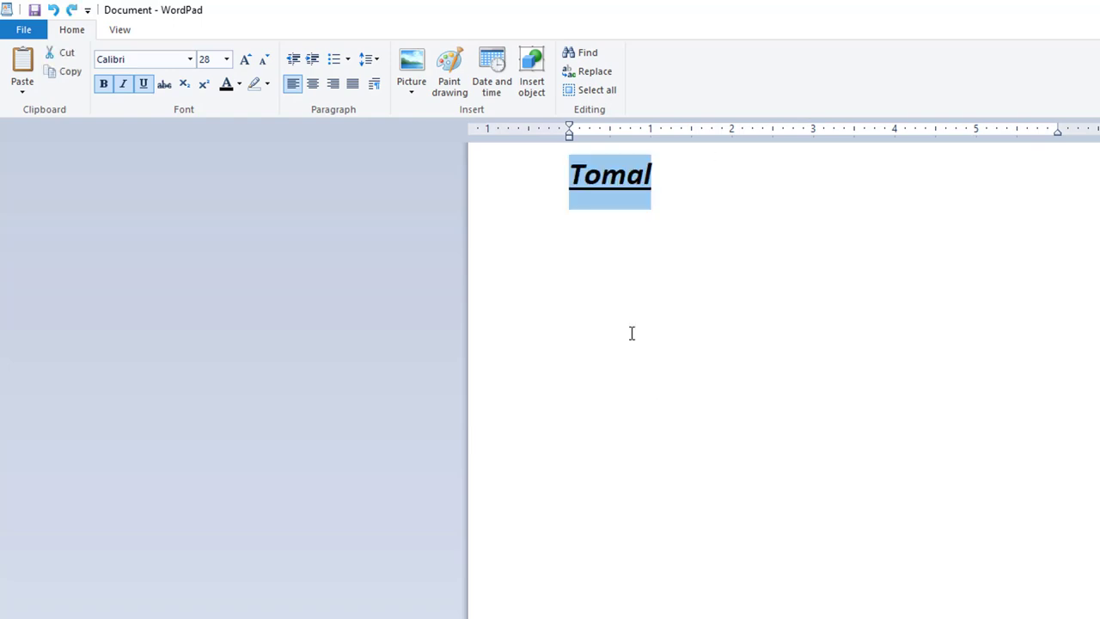
# Look through the available object types for insertion and view the paste options without inserting or pasting anything
pyautogui.click(533, 92)
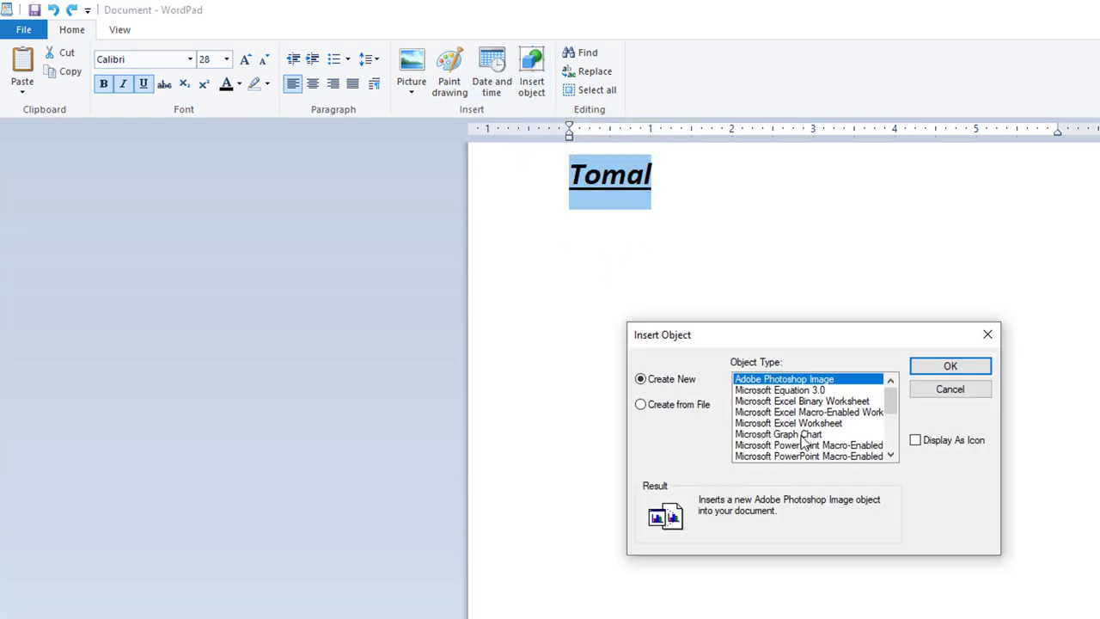
pyautogui.scroll(-2, 802, 442)
pyautogui.scroll(2, 756, 419)
pyautogui.click(950, 390)
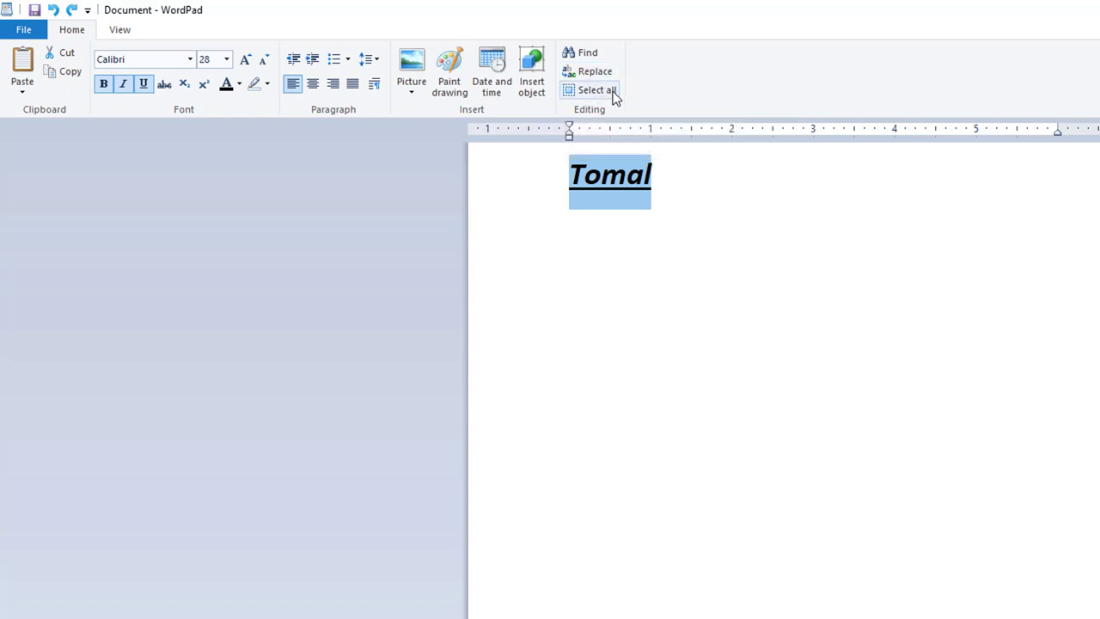
pyautogui.click(28, 94)
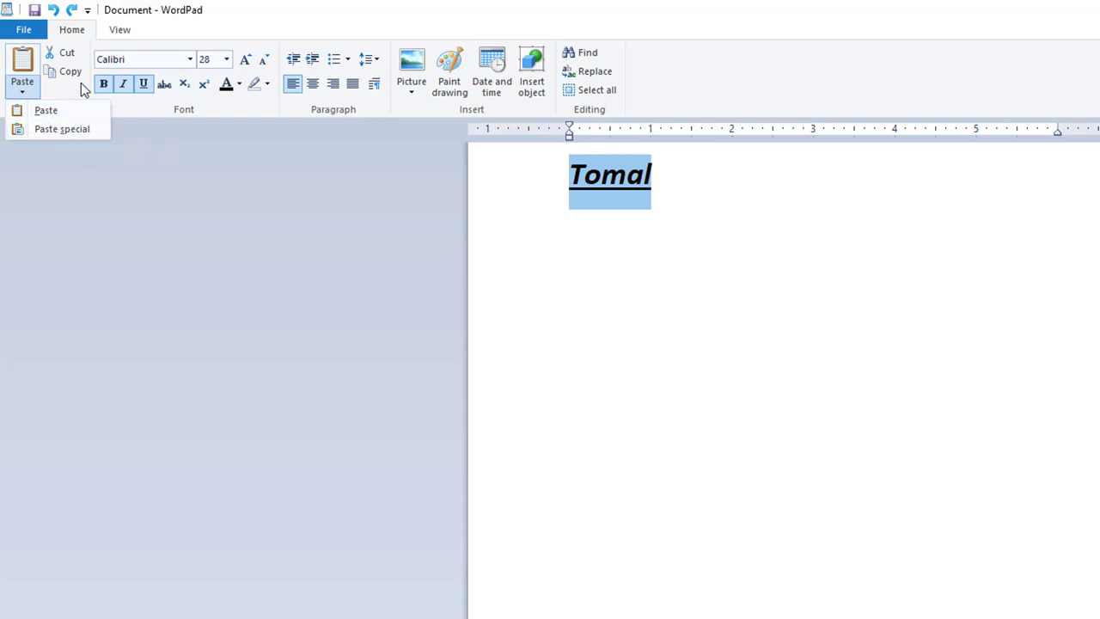
pyautogui.click(257, 19)
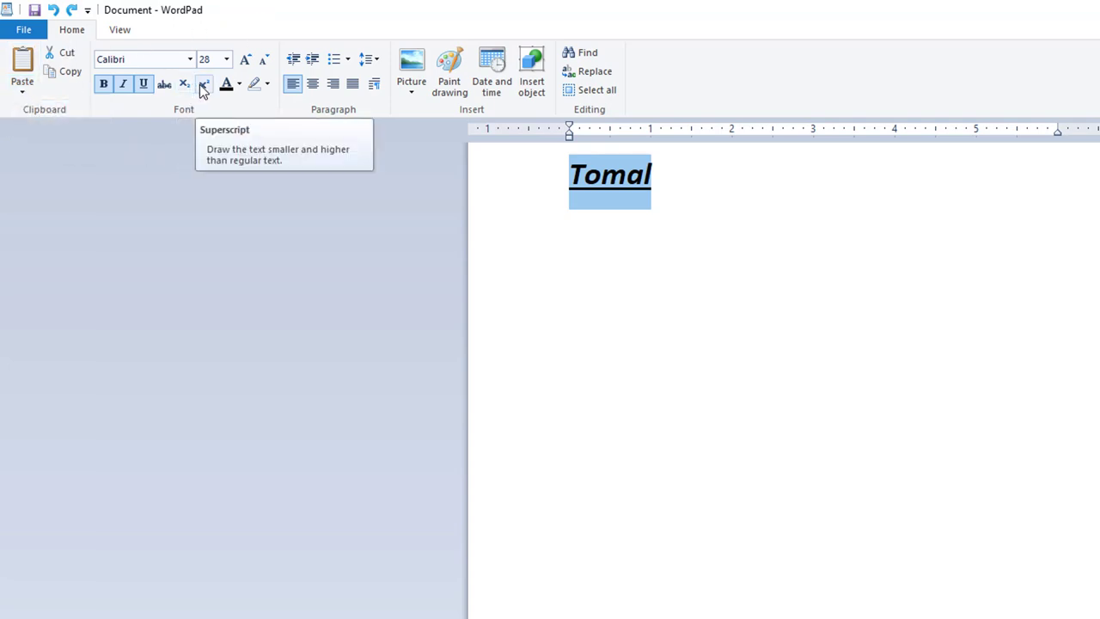
# Try writing a with a superscript 2 on a new line below the name, and delete that line again
pyautogui.click(705, 179)
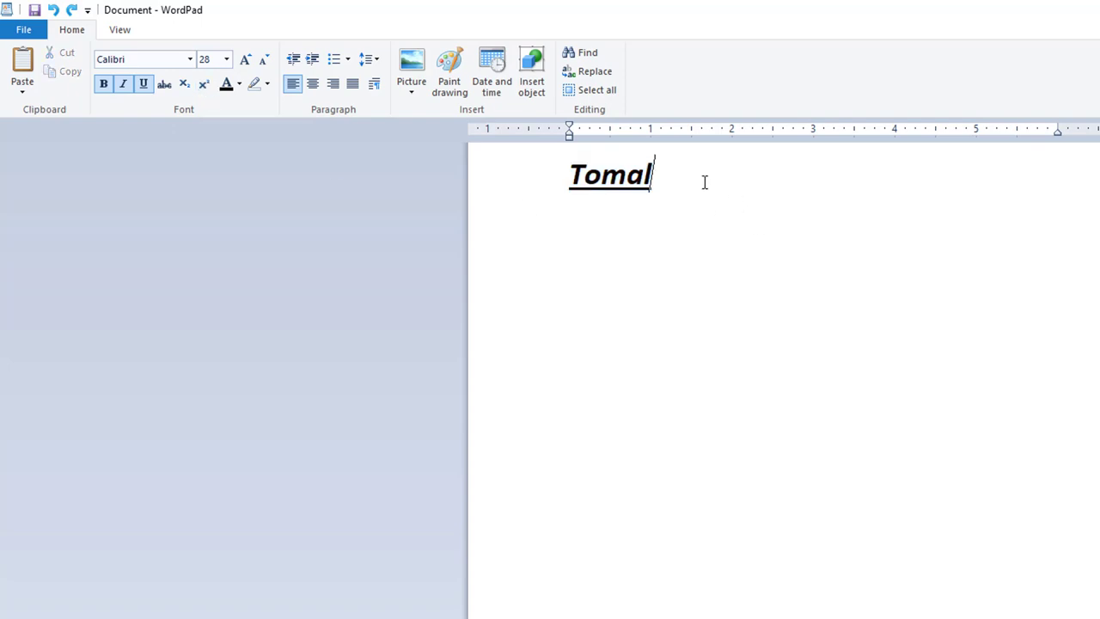
pyautogui.press('Return')
pyautogui.write('a')
pyautogui.click(203, 86)
pyautogui.write('2')
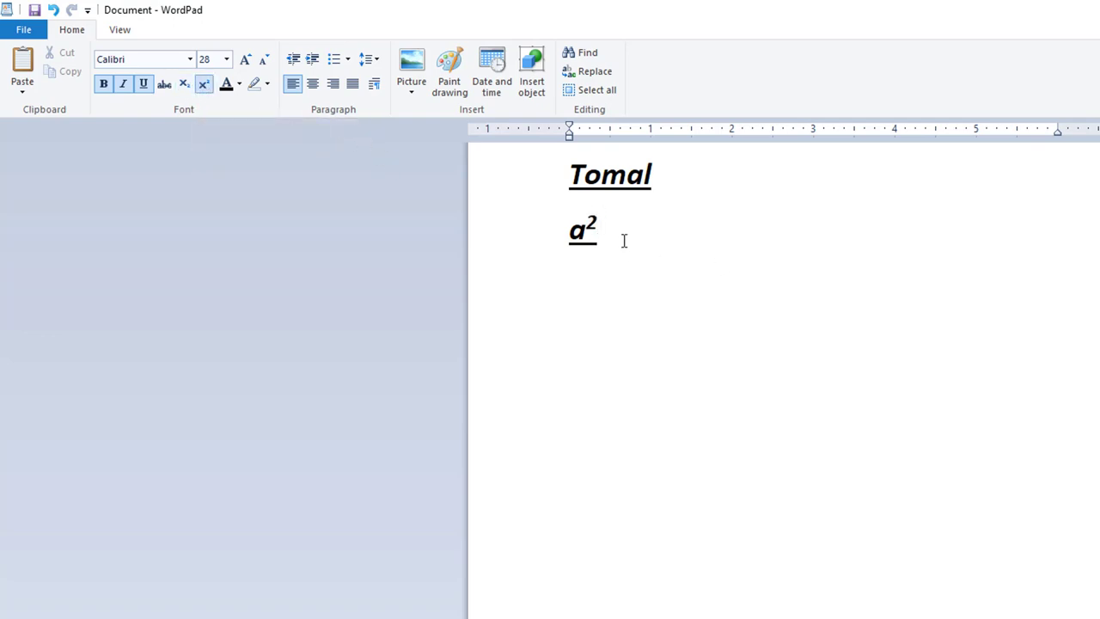
pyautogui.press('BackSpace')
pyautogui.press('BackSpace')
pyautogui.press('BackSpace')
# Enlarge the document view by two zoom levels and restore it to 100%
pyautogui.click(122, 33)
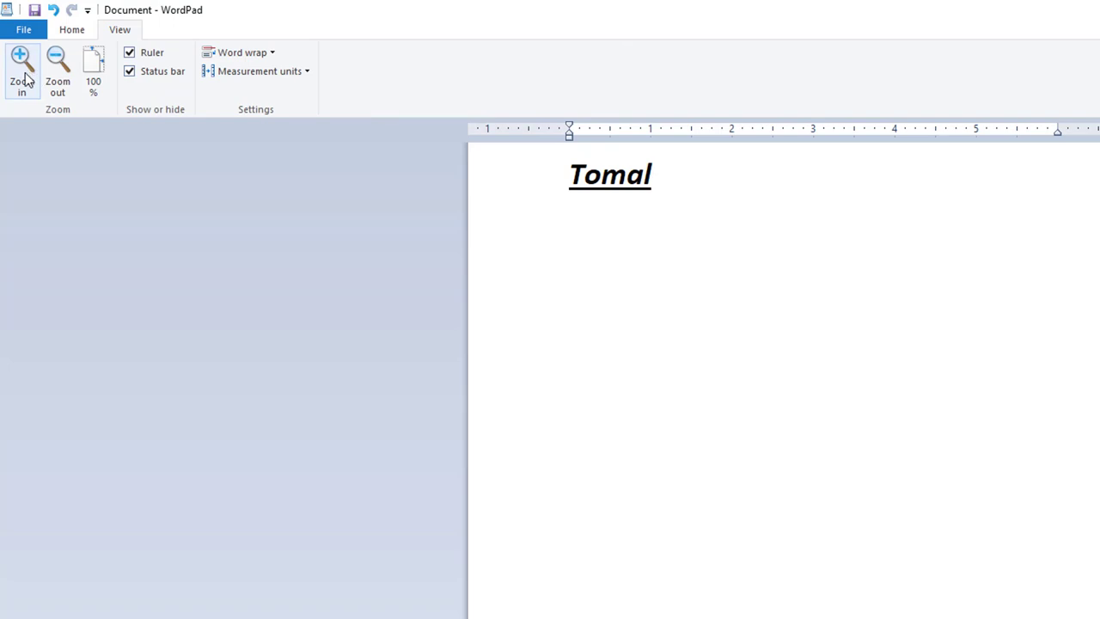
pyautogui.click(30, 90)
pyautogui.click(30, 91)
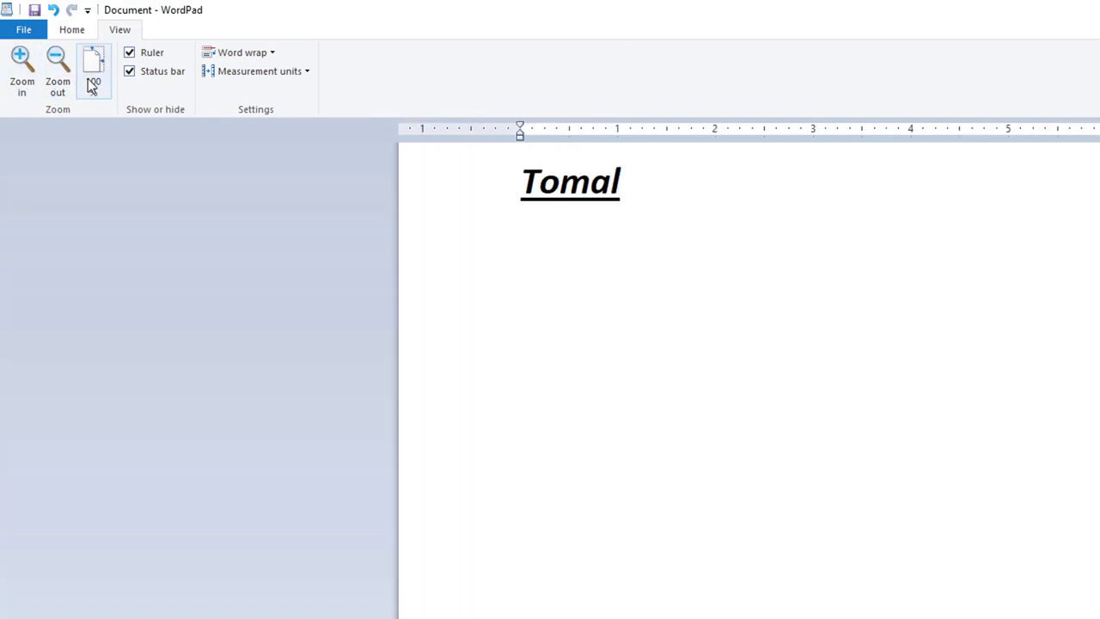
pyautogui.click(90, 86)
pyautogui.scroll(1, 152, 96)
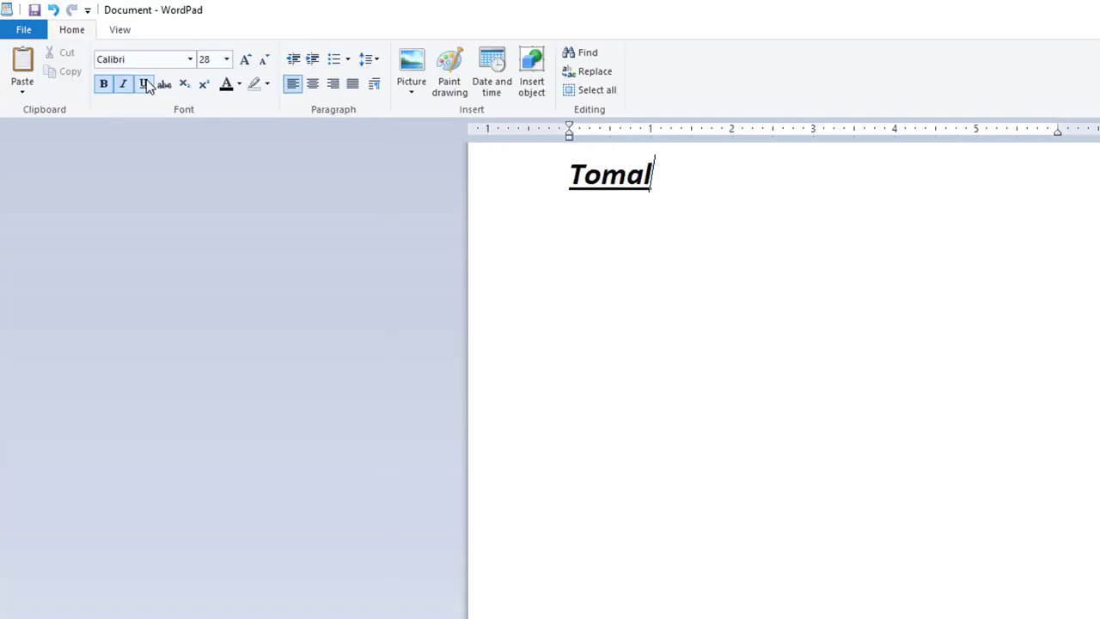
# View the available save formats and the printing options for the document without saving or printing it
pyautogui.click(24, 29)
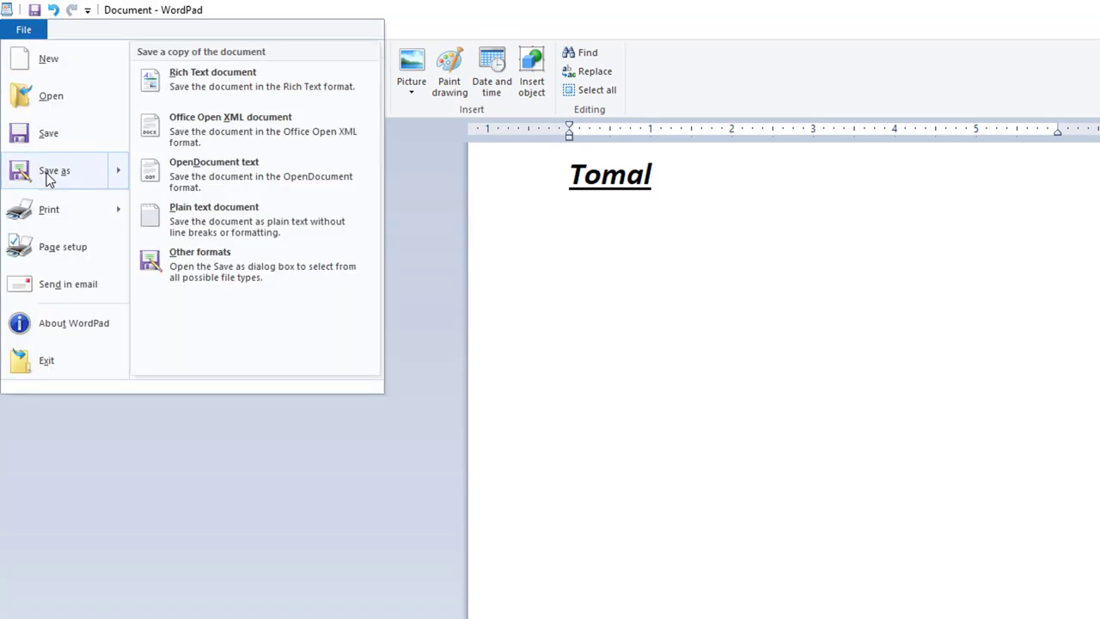
pyautogui.click(40, 179)
pyautogui.press('Escape')
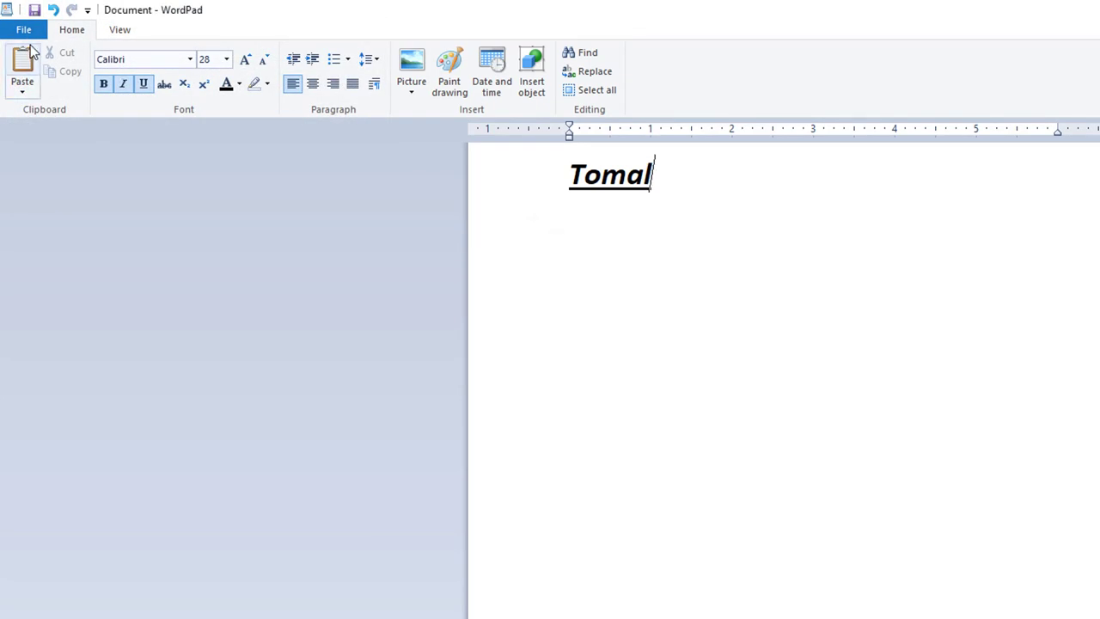
pyautogui.click(23, 30)
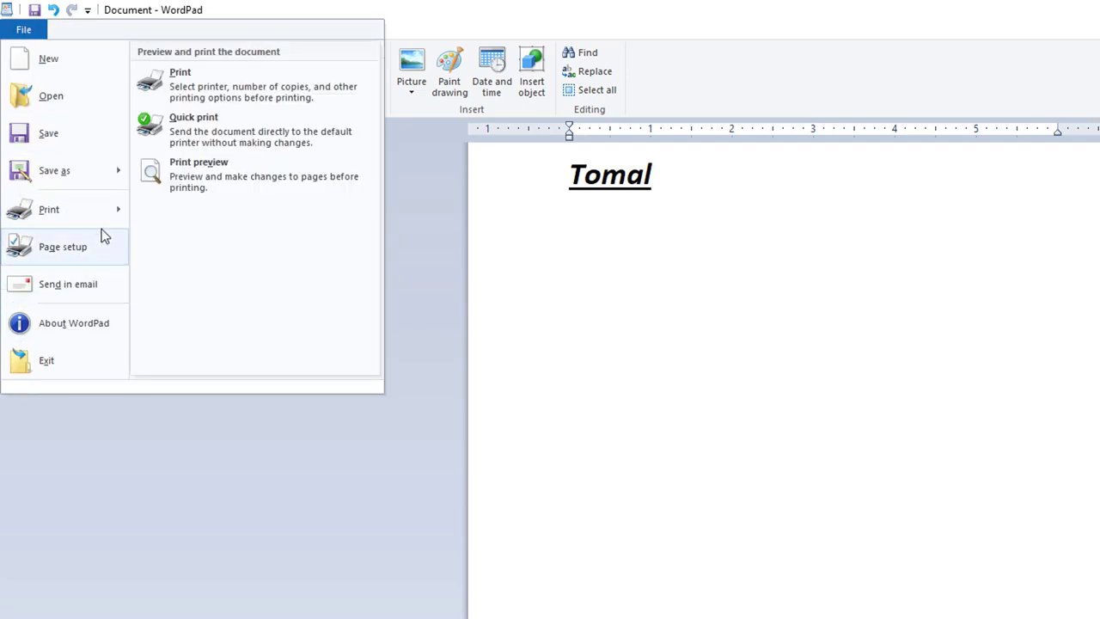
pyautogui.click(800, 210)
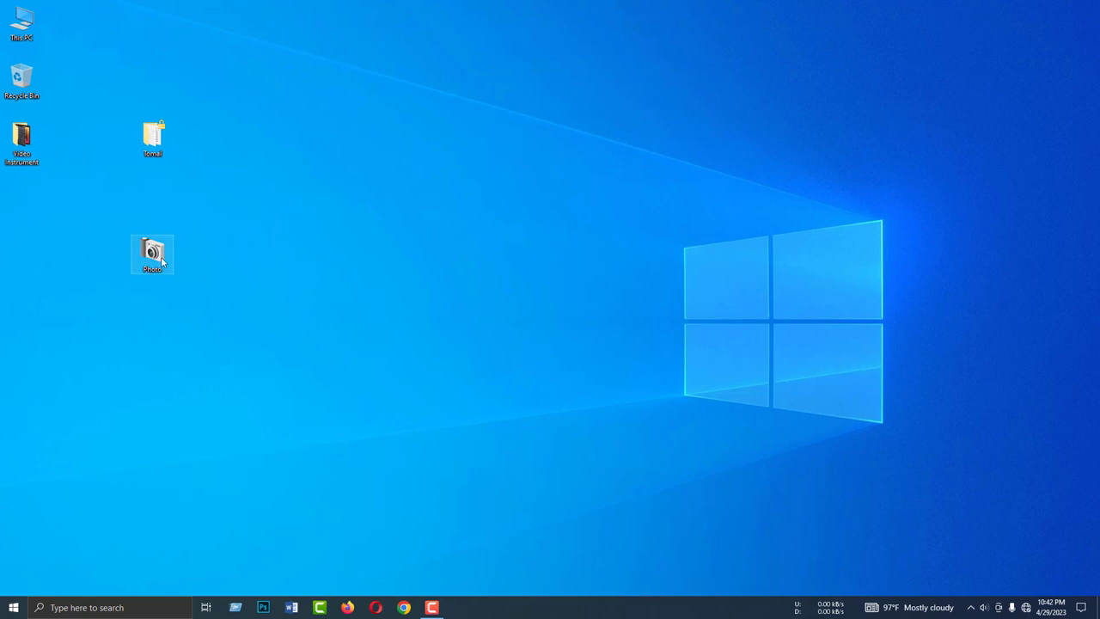
# View the properties of the Photo folder on the desktop and the folder's contents, closing each window again
pyautogui.moveTo(168, 250)
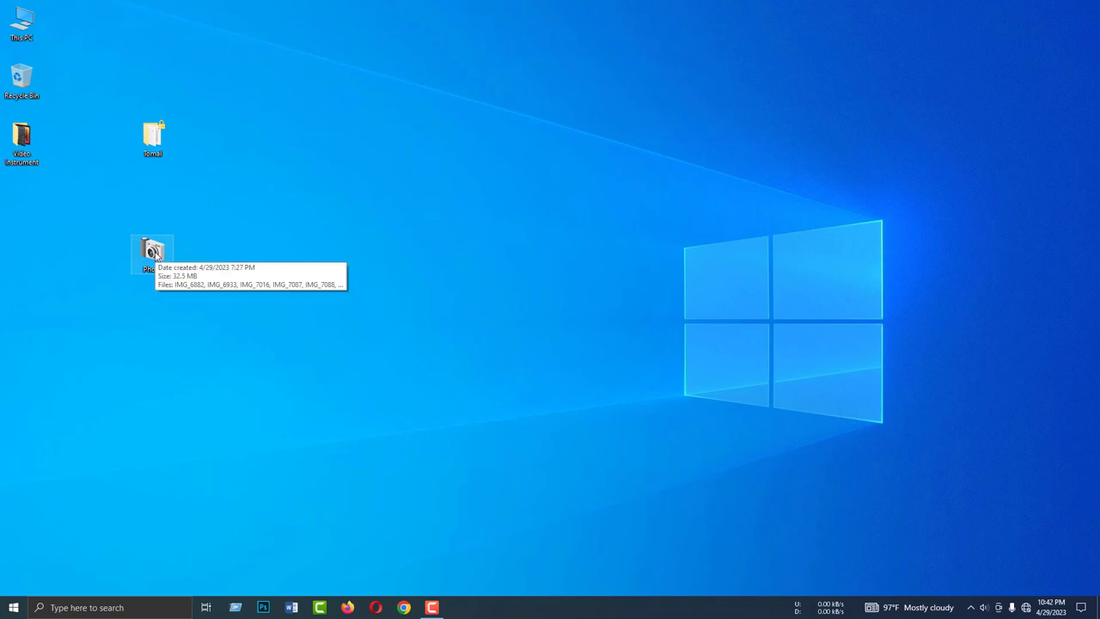
pyautogui.rightClick(155, 252)
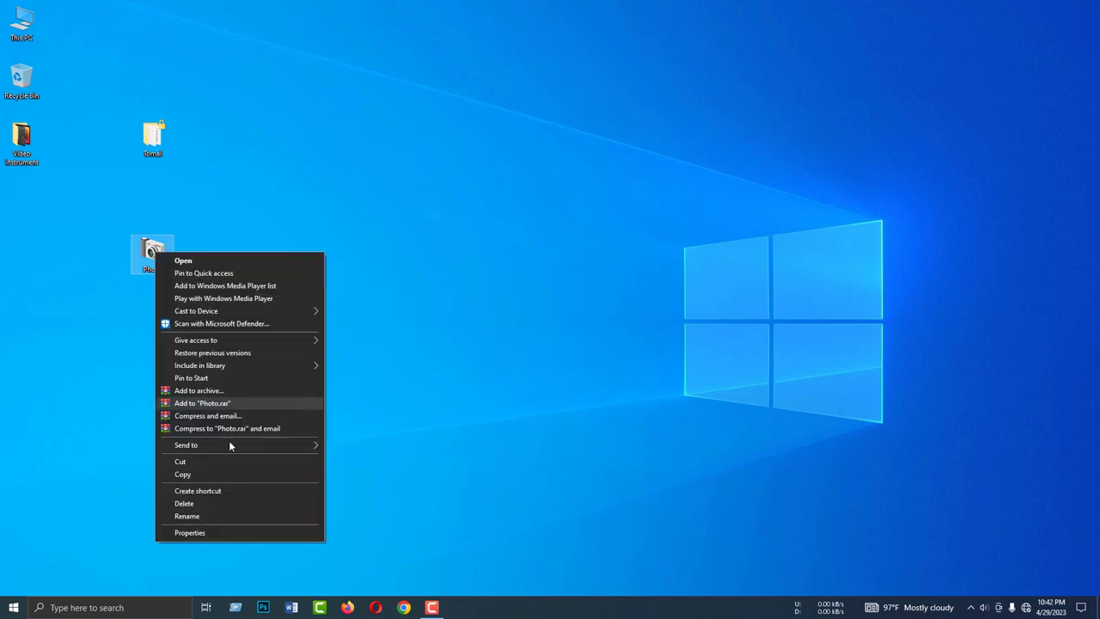
pyautogui.click(205, 533)
pyautogui.press('Escape')
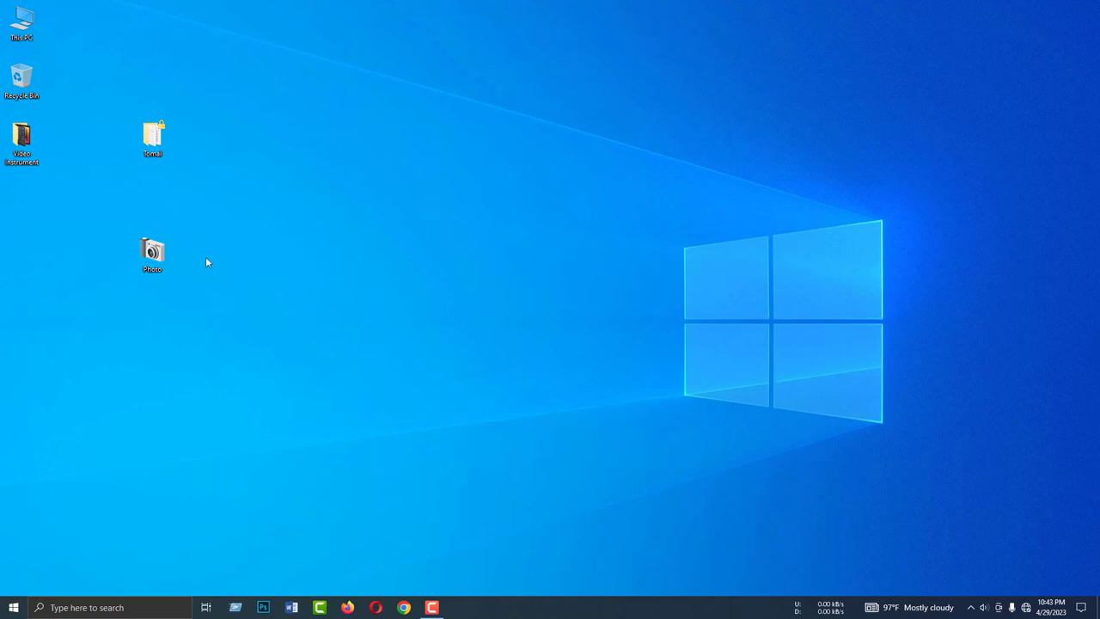
pyautogui.doubleClick(152, 257)
pyautogui.click(1086, 6)
# Bring up the Photo folder's properties directly from its desktop icon and close them again
pyautogui.press('alt')
pyautogui.press('alt')
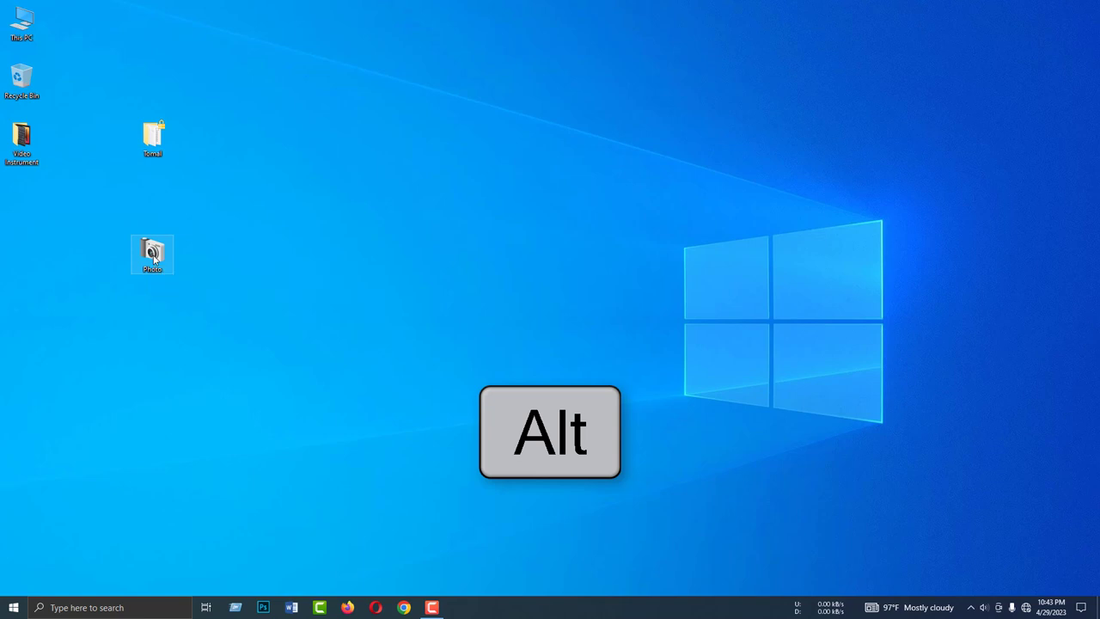
pyautogui.keyDown('alt'); pyautogui.doubleClick(153, 253); pyautogui.keyUp('alt')
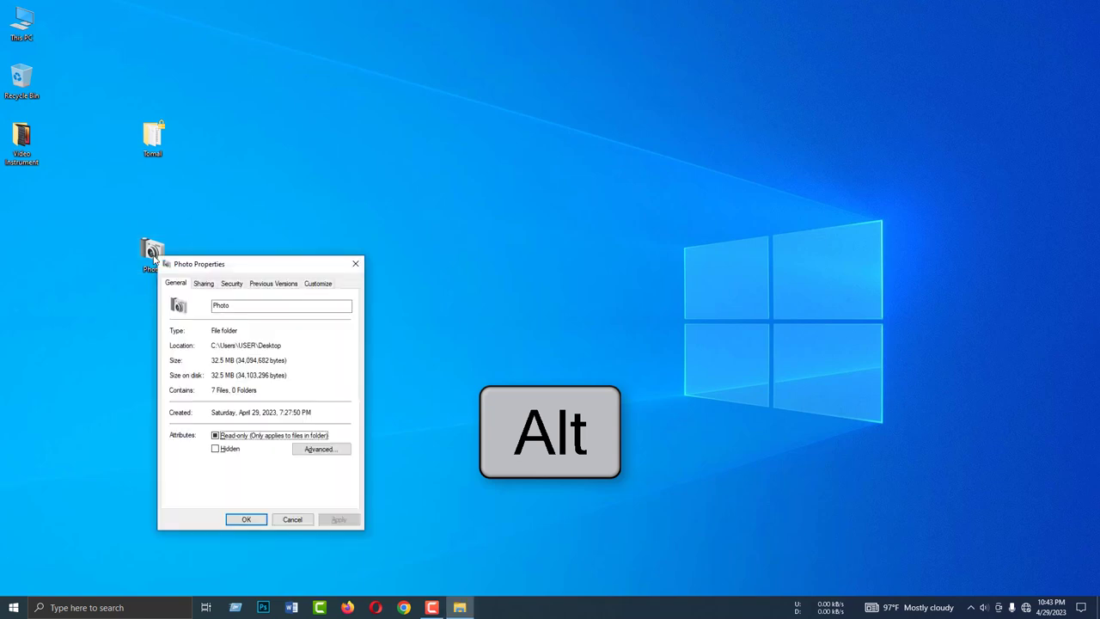
pyautogui.click(355, 263)
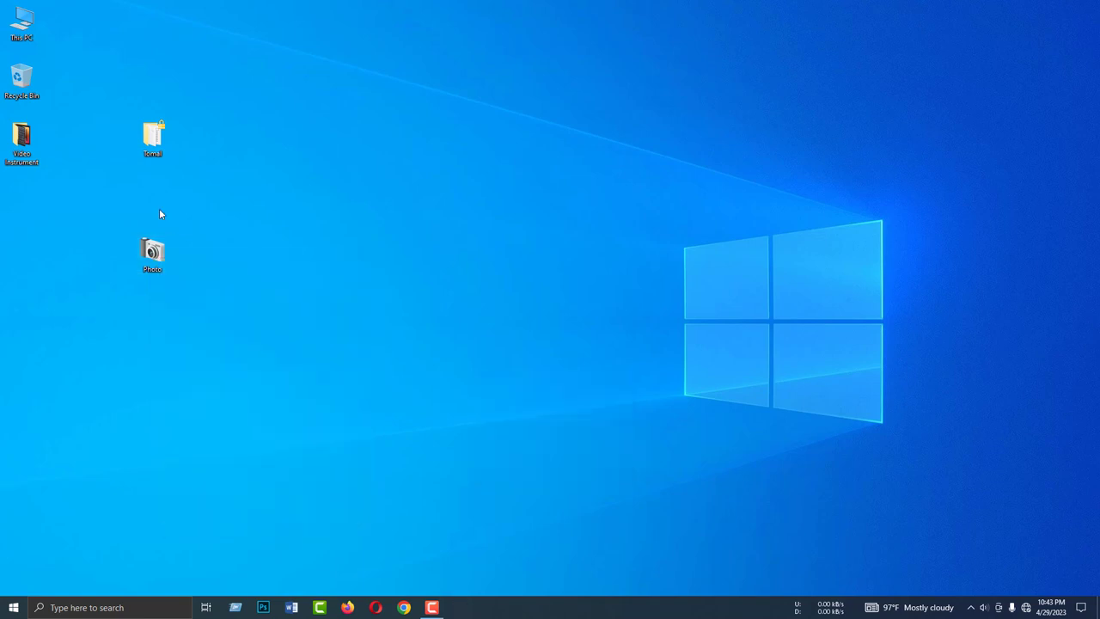
# Open New Volume (F:) from This PC, minimize its window and refresh the desktop
pyautogui.keyDown('alt'); pyautogui.doubleClick(24, 35); pyautogui.keyUp('alt')
pyautogui.doubleClick(20, 25)
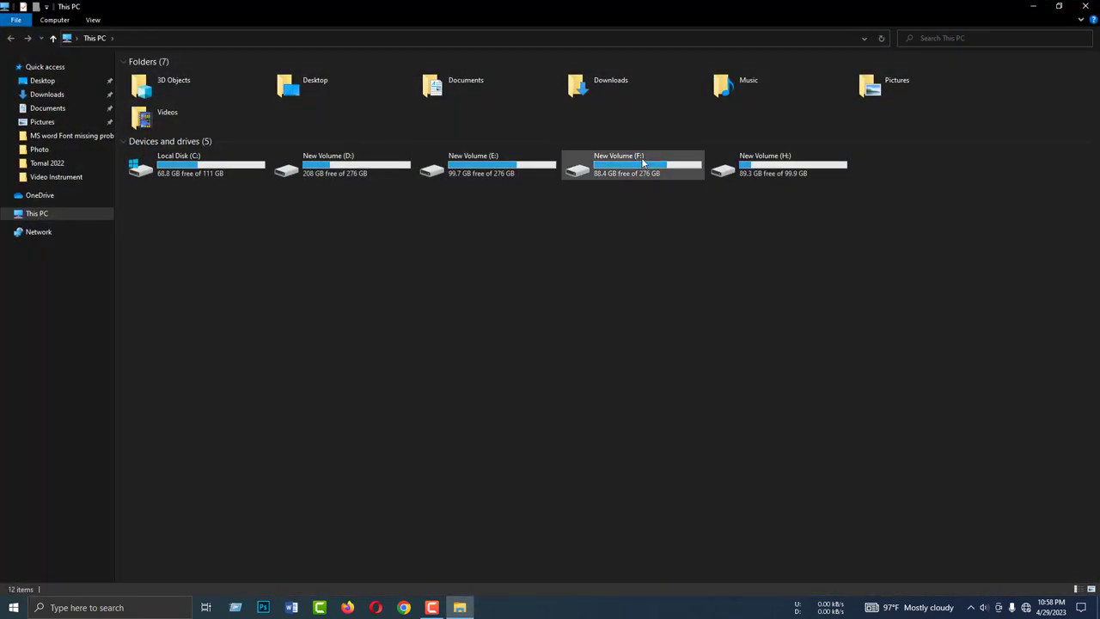
pyautogui.doubleClick(643, 162)
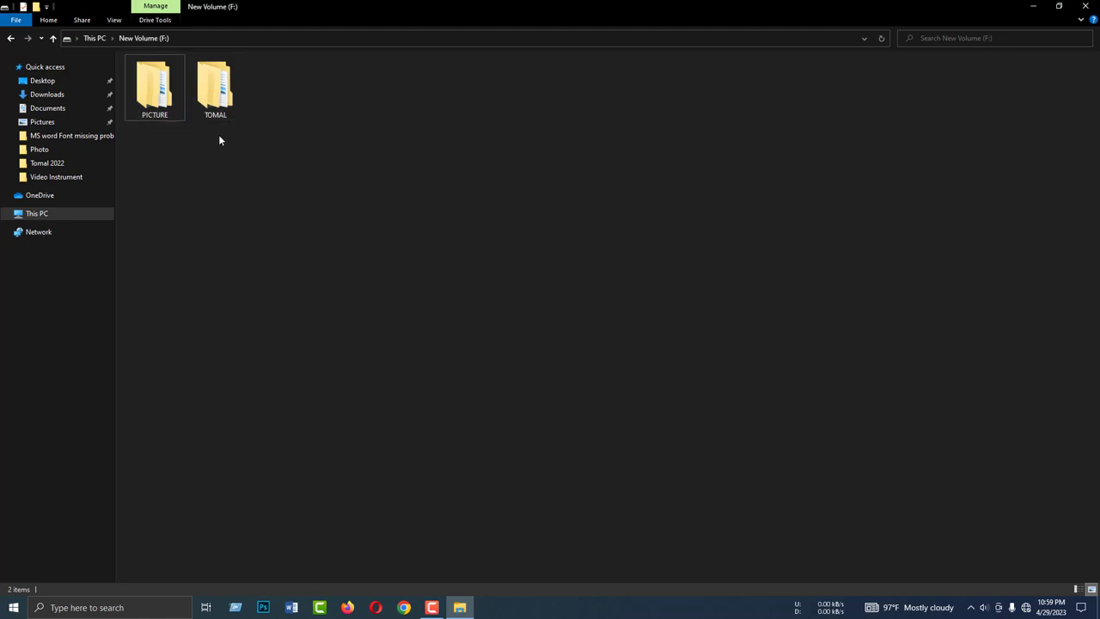
pyautogui.click(1037, 10)
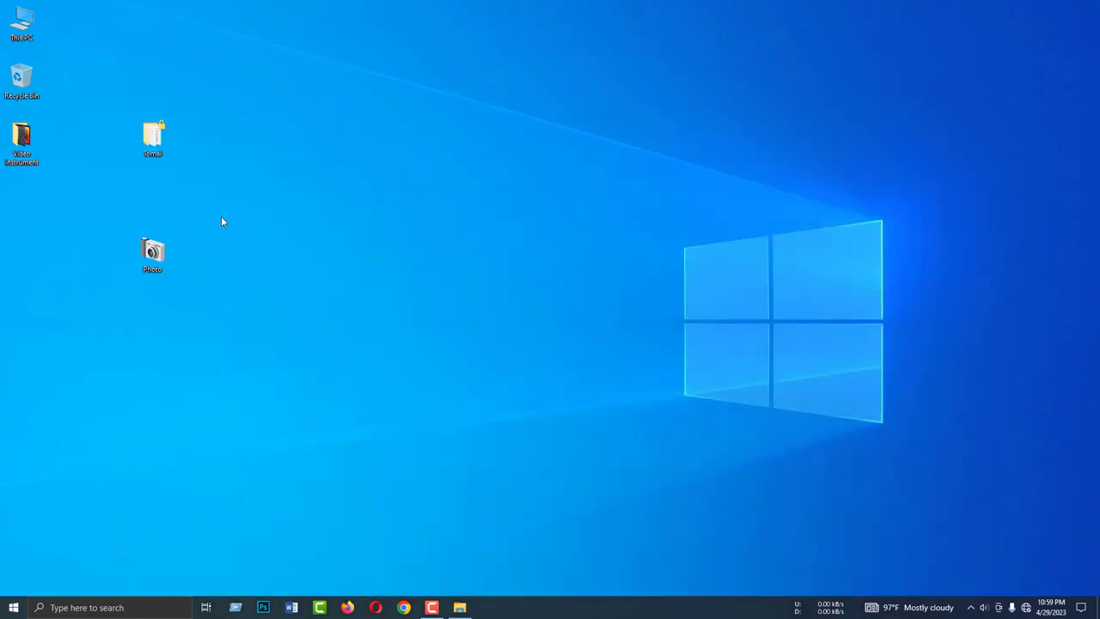
pyautogui.rightClick(270, 199)
pyautogui.click(302, 234)
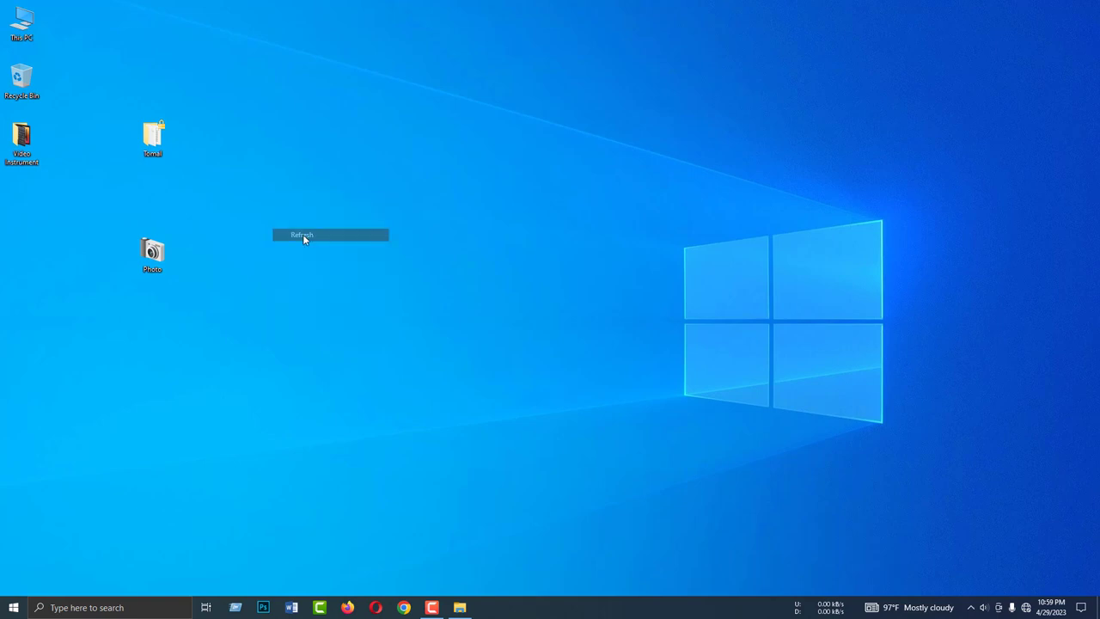
# View the drives in This PC, close that window and refresh the desktop
pyautogui.doubleClick(21, 26)
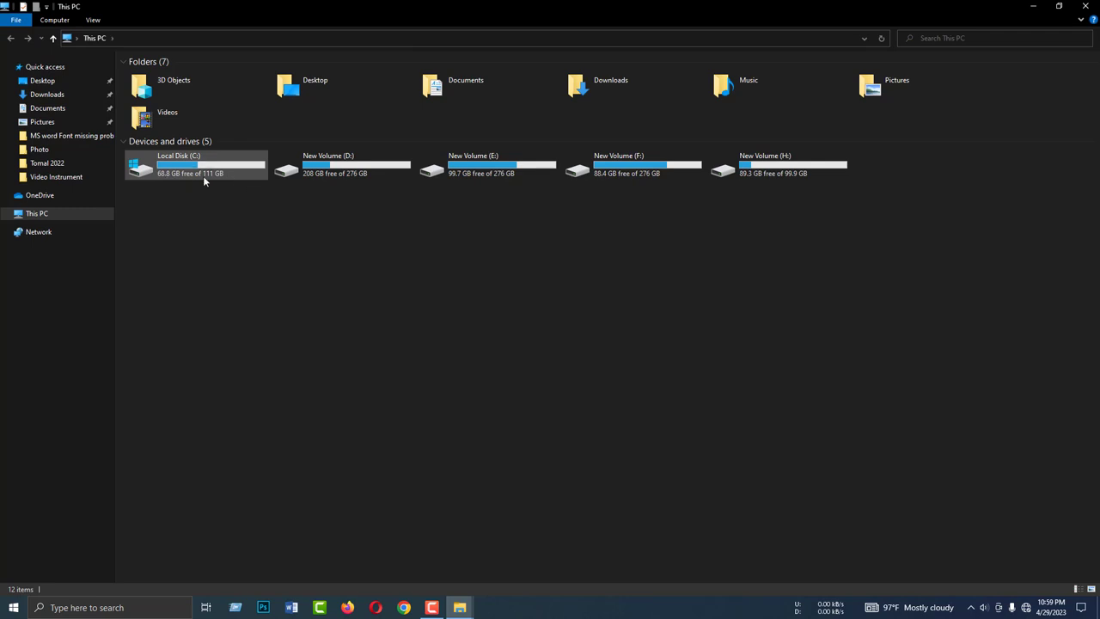
pyautogui.click(1086, 6)
pyautogui.rightClick(348, 153)
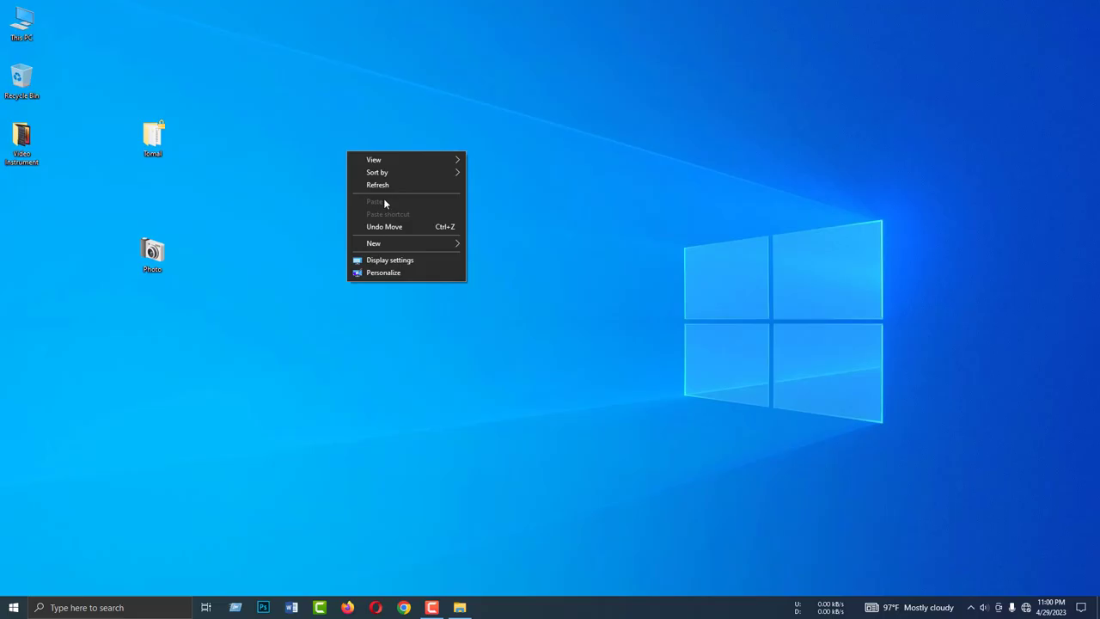
pyautogui.click(378, 186)
# Copy the PICTURE folder from New Volume (F:) and paste it onto the desktop as a shortcut
pyautogui.click(460, 607)
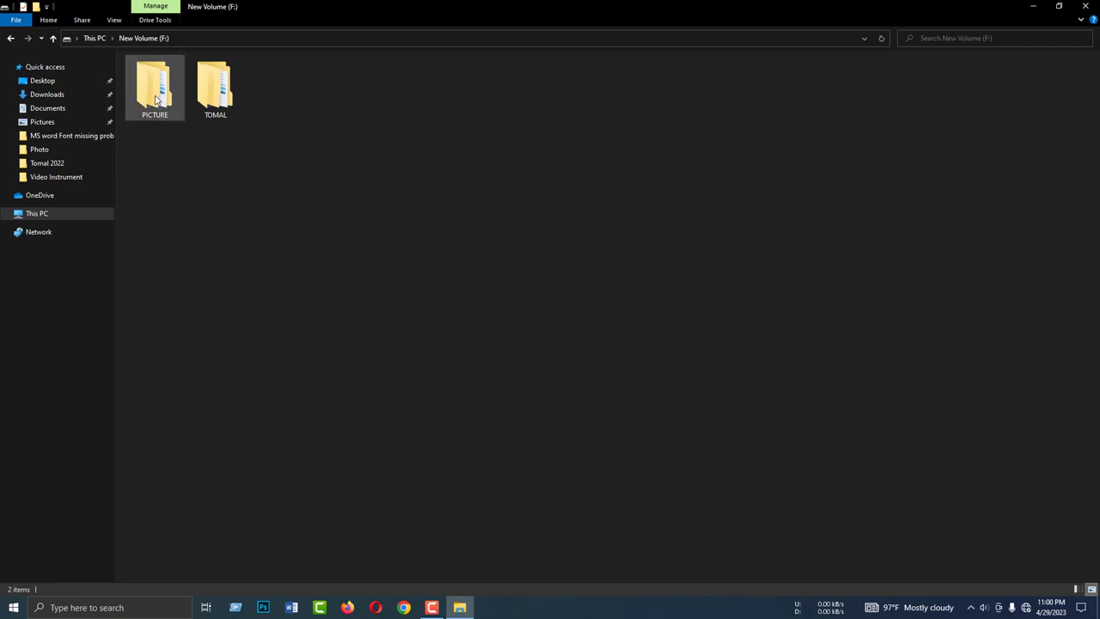
pyautogui.click(153, 101)
pyautogui.rightClick(153, 98)
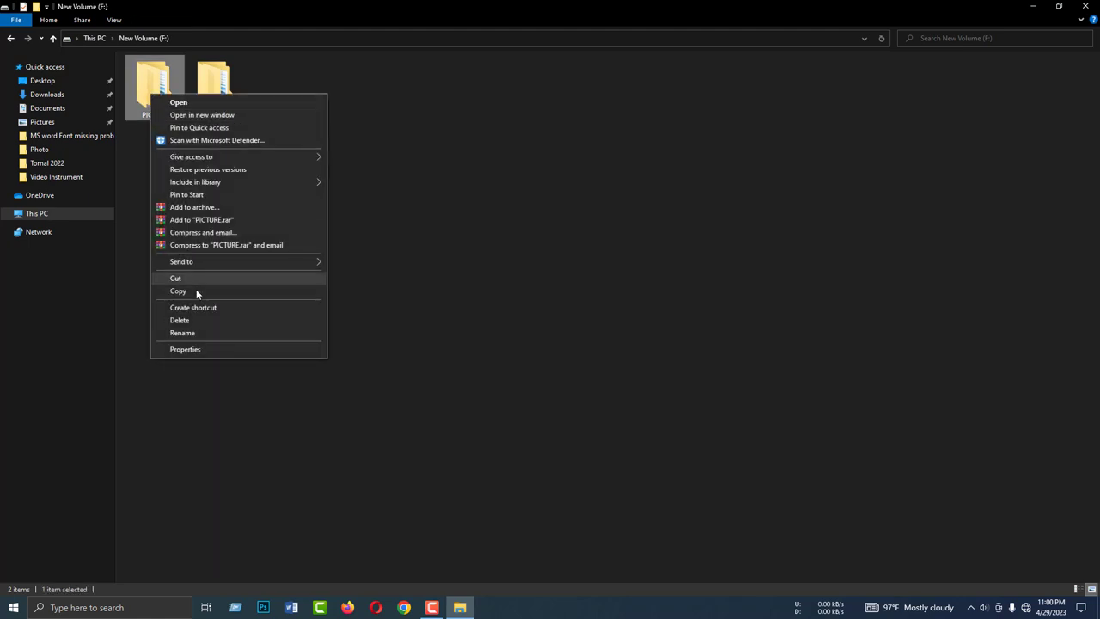
pyautogui.click(206, 290)
pyautogui.click(1034, 6)
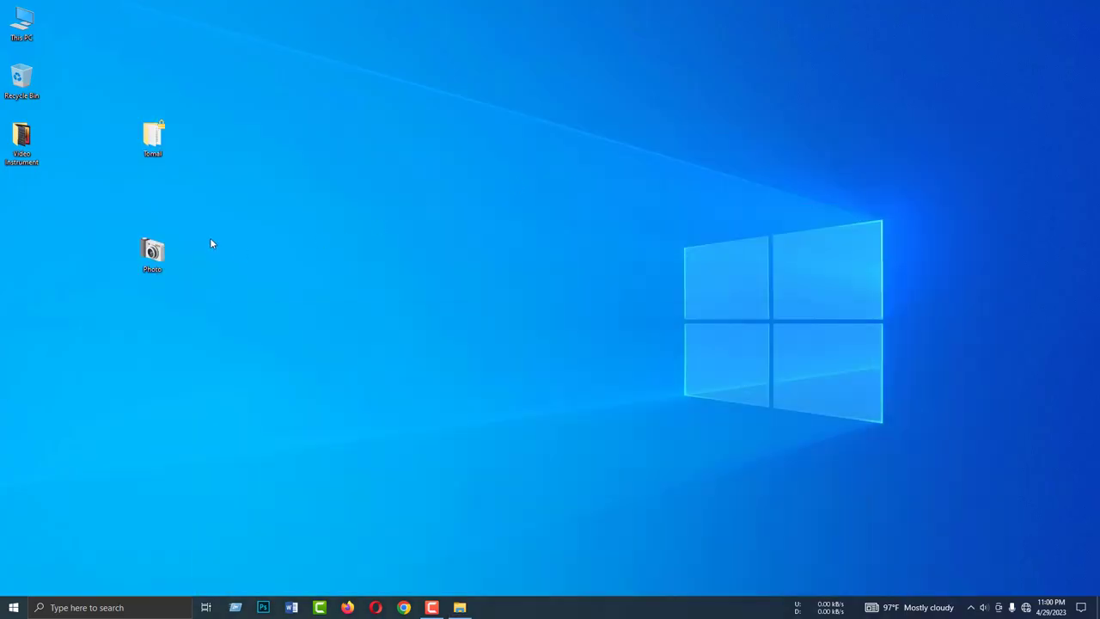
pyautogui.rightClick(281, 211)
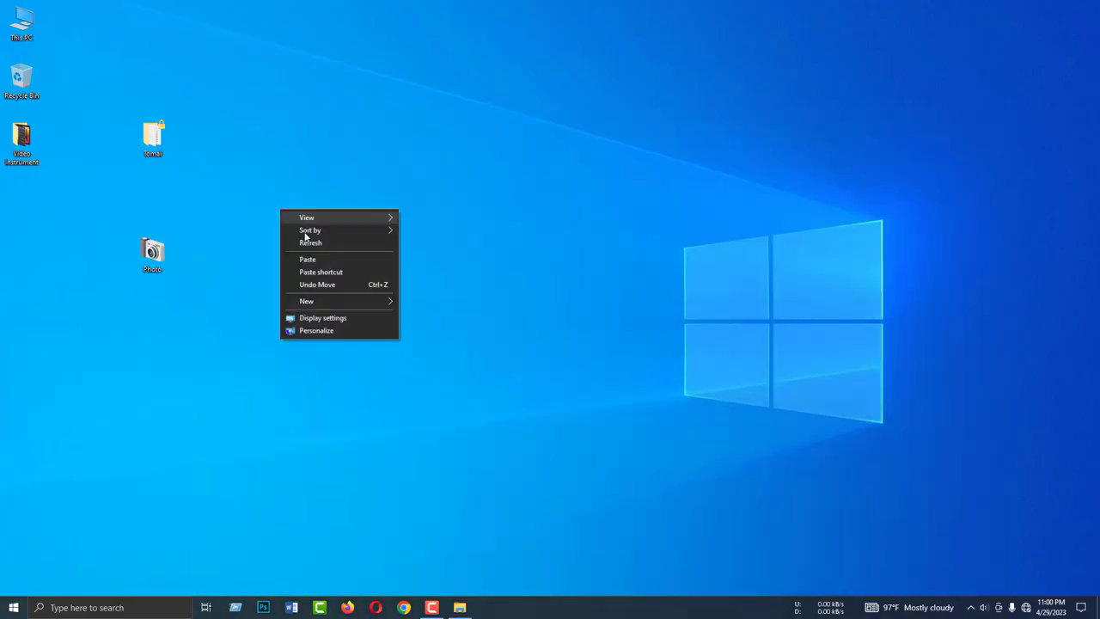
pyautogui.click(325, 272)
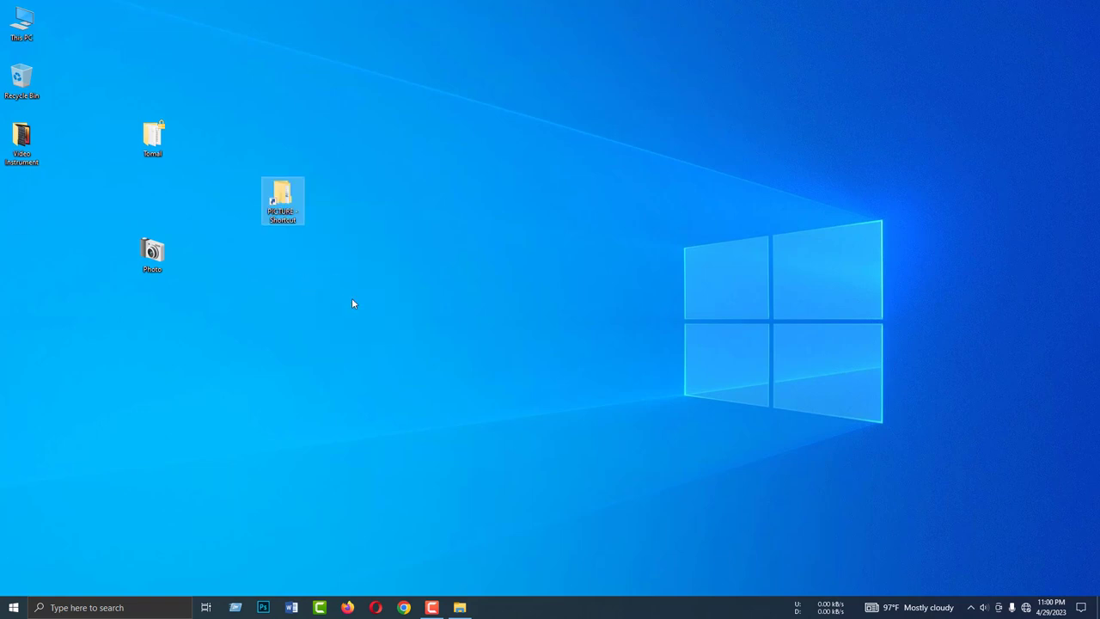
# Check the original PICTURE folder in New Volume (F:) and the drives in This PC against the desktop shortcut
pyautogui.click(460, 607)
pyautogui.click(1034, 6)
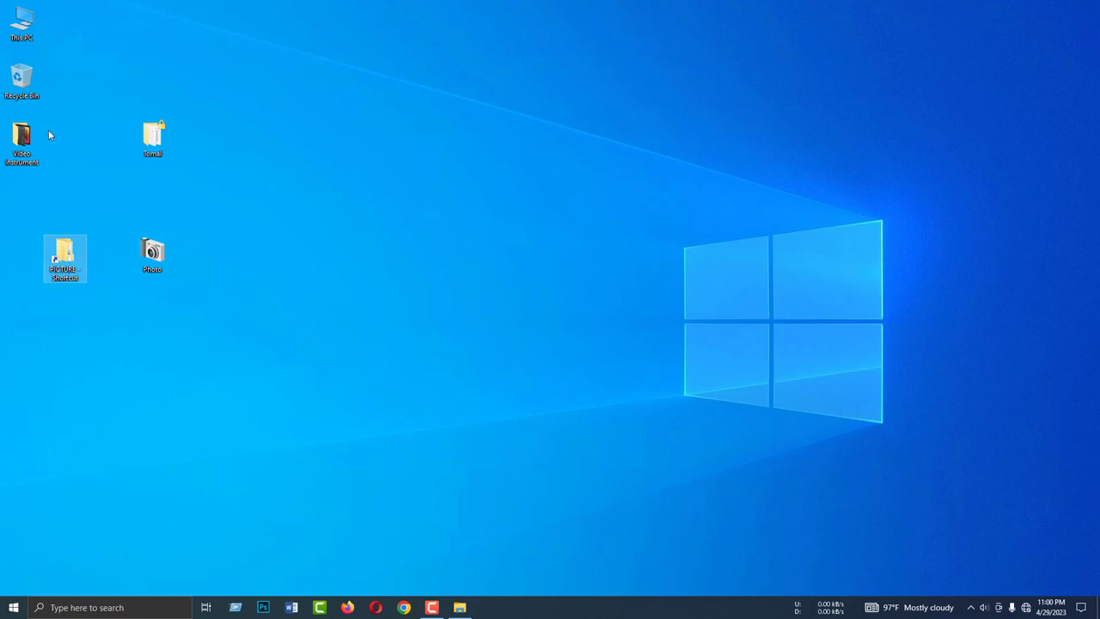
pyautogui.doubleClick(22, 24)
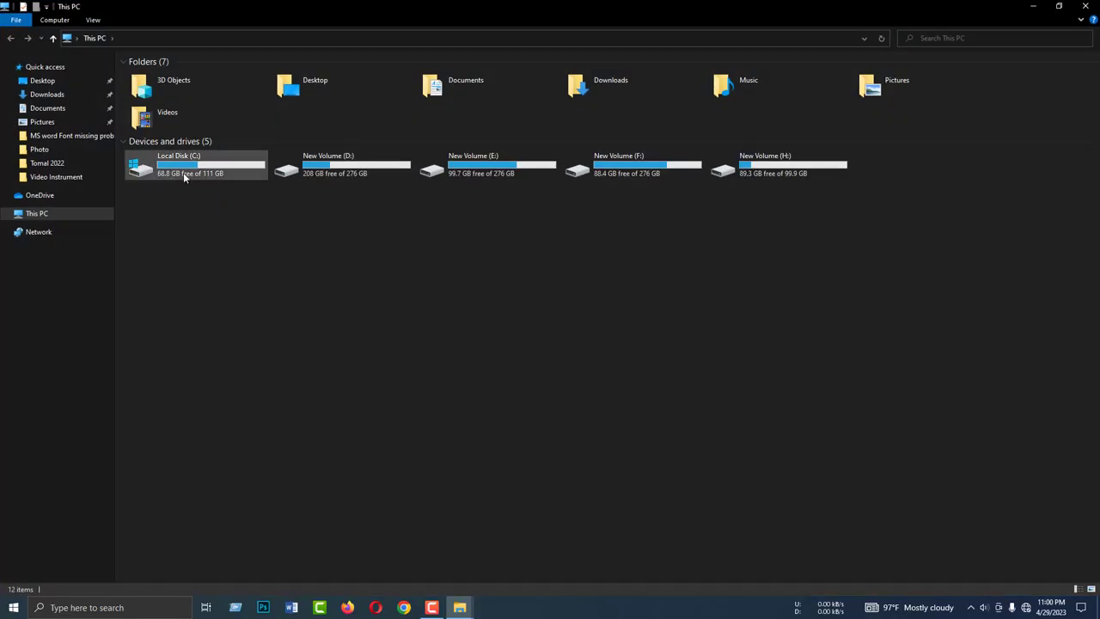
pyautogui.click(1086, 6)
pyautogui.rightClick(374, 190)
pyautogui.click(403, 223)
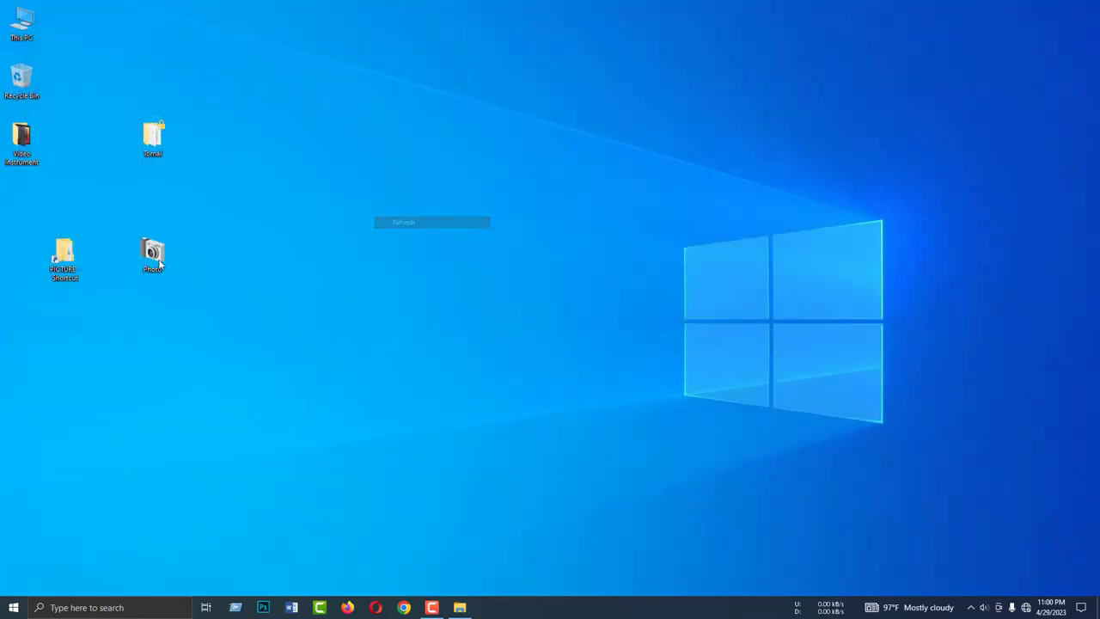
pyautogui.click(460, 608)
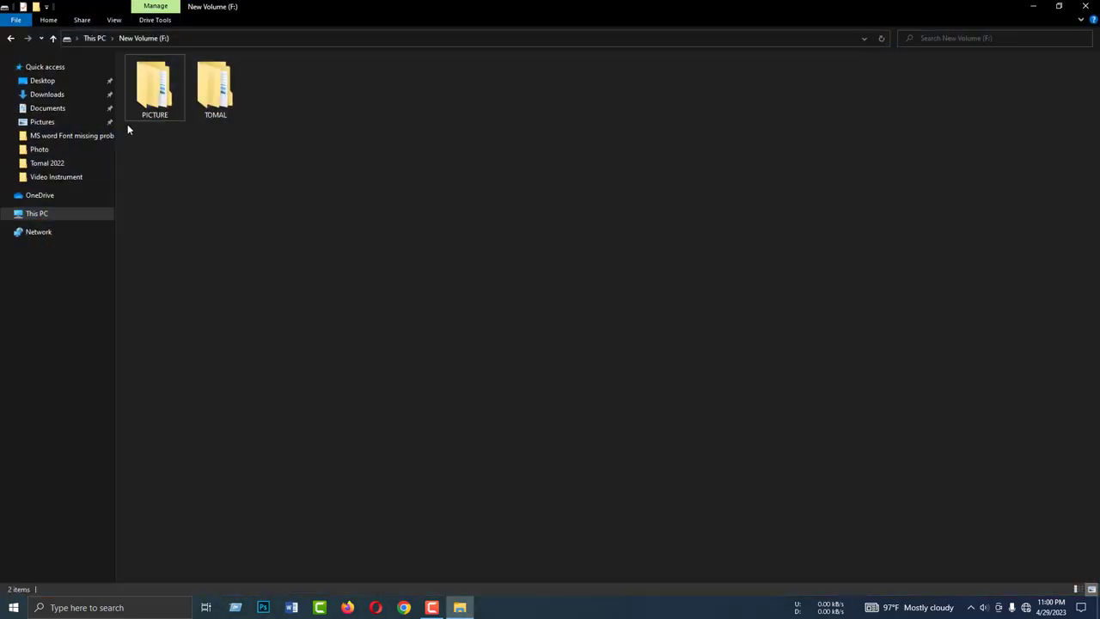
pyautogui.click(1034, 7)
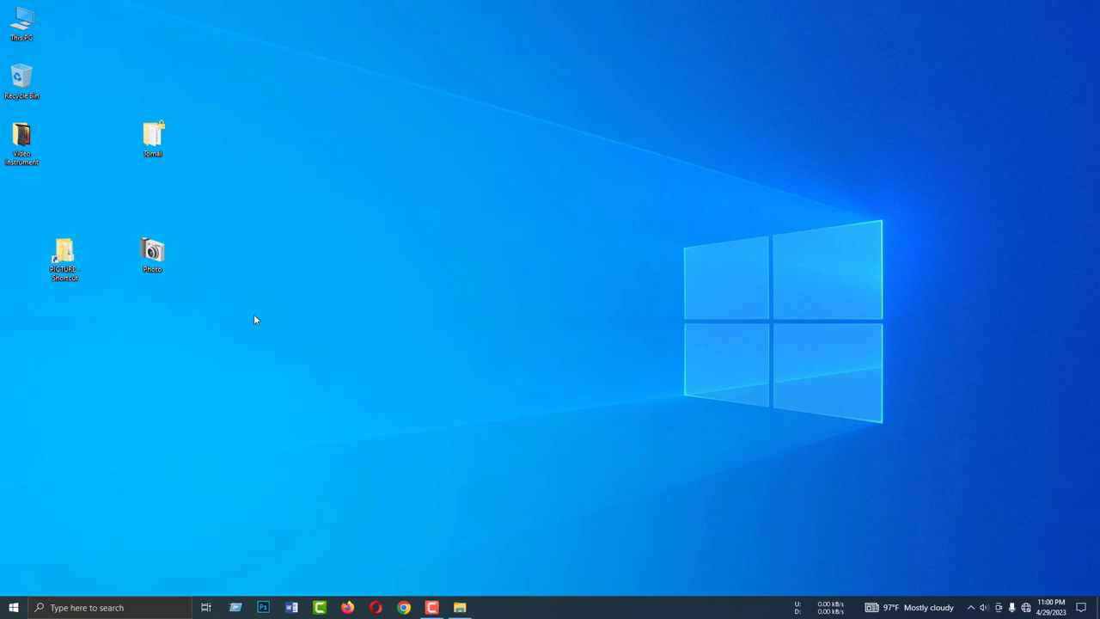
pyautogui.rightClick(69, 273)
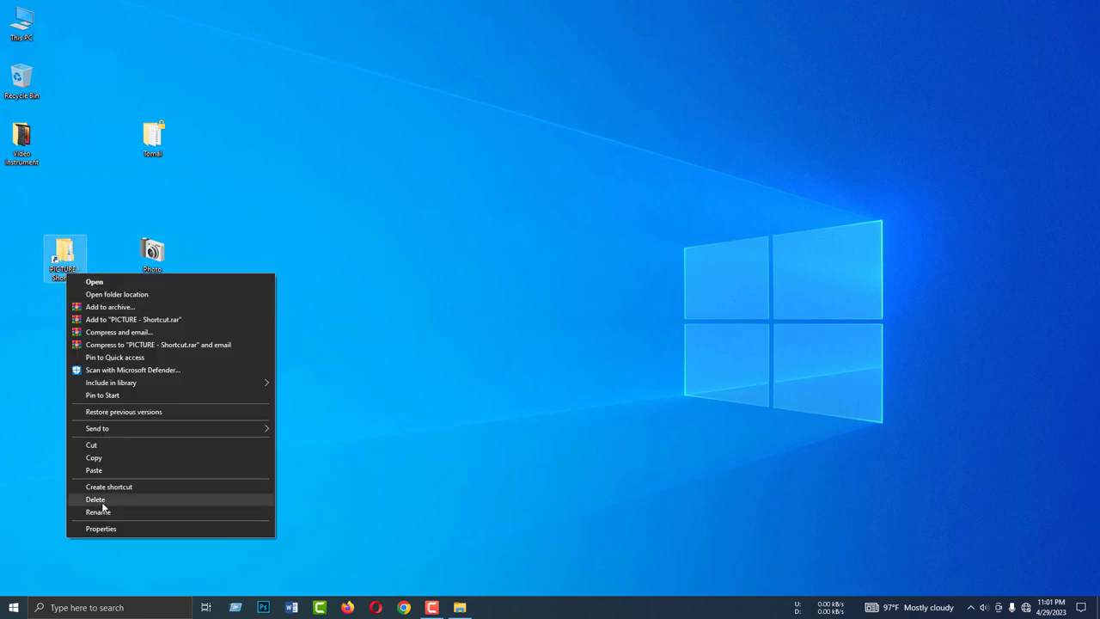
pyautogui.click(103, 512)
pyautogui.click(111, 319)
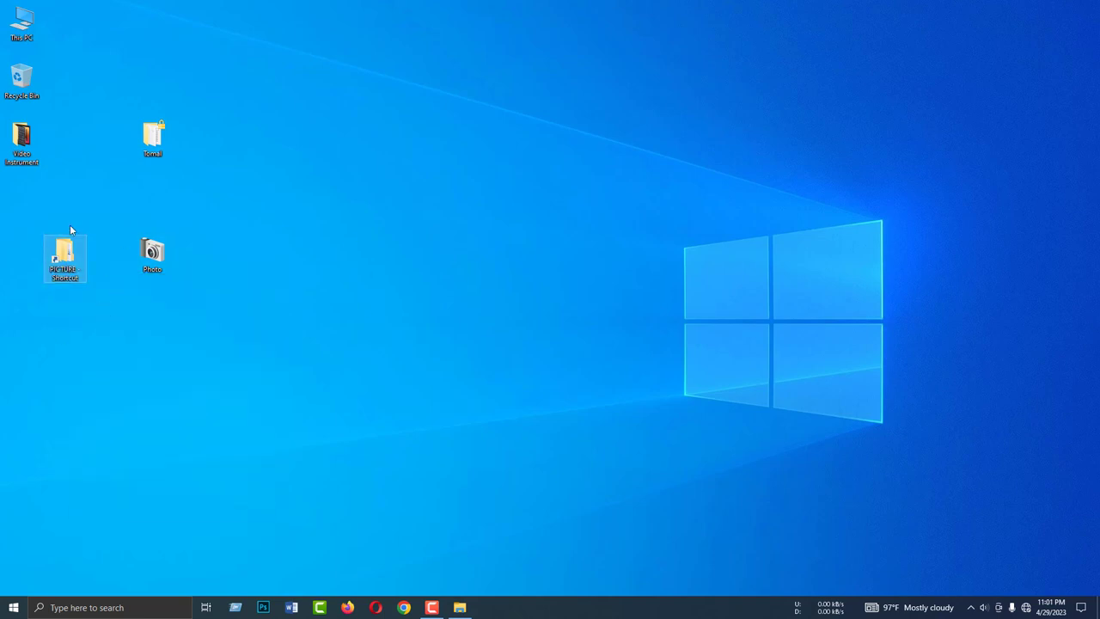
# Move the PICTURE shortcut to the Recycle Bin, empty the bin and refresh the desktop
pyautogui.moveTo(66, 254); pyautogui.dragTo(23, 81)
pyautogui.rightClick(25, 79)
pyautogui.click(69, 100)
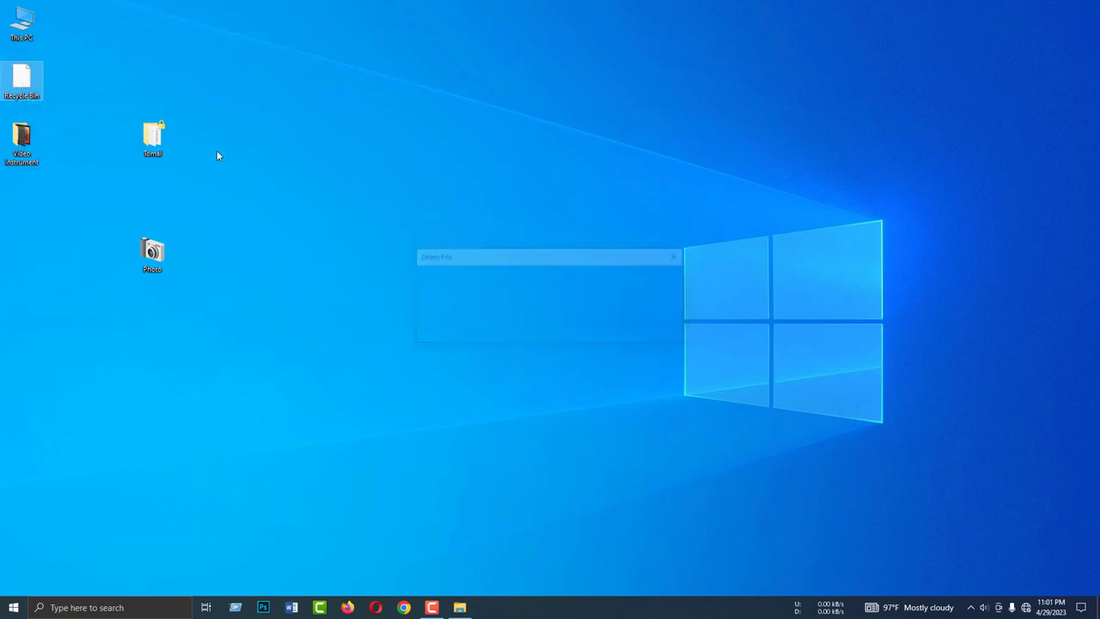
pyautogui.rightClick(260, 112)
pyautogui.click(289, 144)
# Close the New Volume (F:) window and look briefly at the Start menu
pyautogui.click(460, 607)
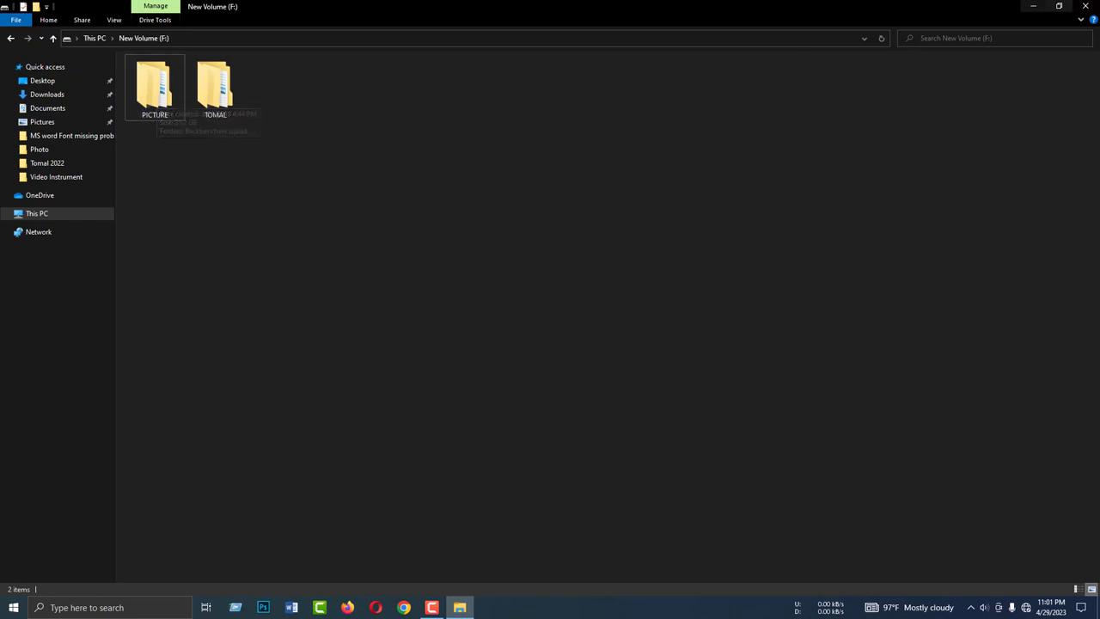
pyautogui.click(1086, 6)
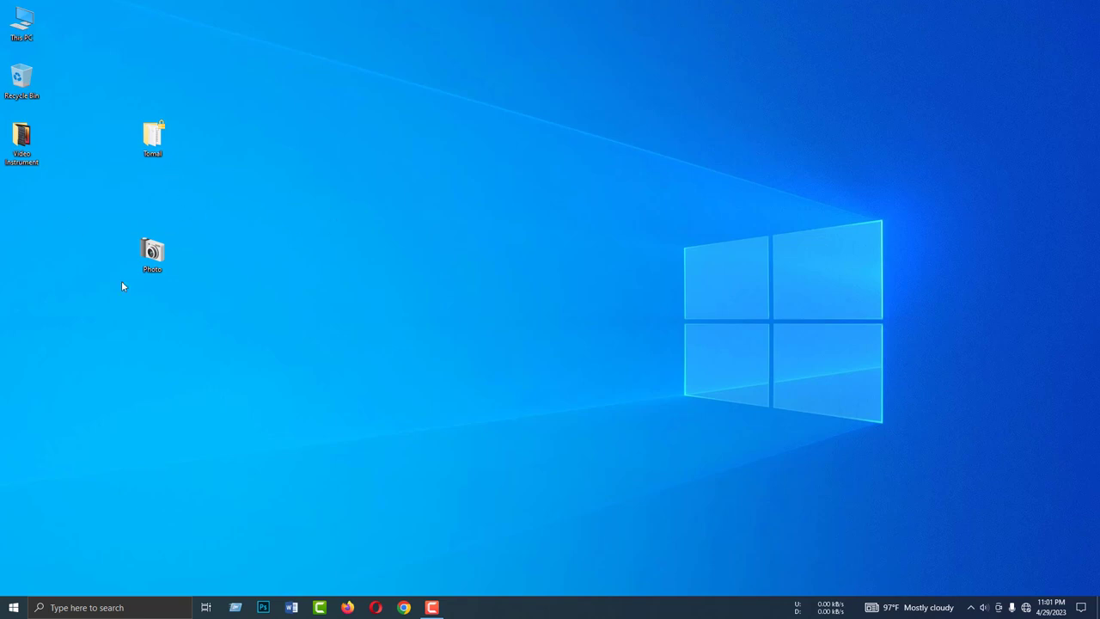
pyautogui.rightClick(314, 198)
pyautogui.moveTo(247, 366); pyautogui.dragTo(112, 226)
pyautogui.click(7, 610)
pyautogui.click(5, 612)
# Pin the desktop's Photo folder to Start
pyautogui.rightClick(149, 253)
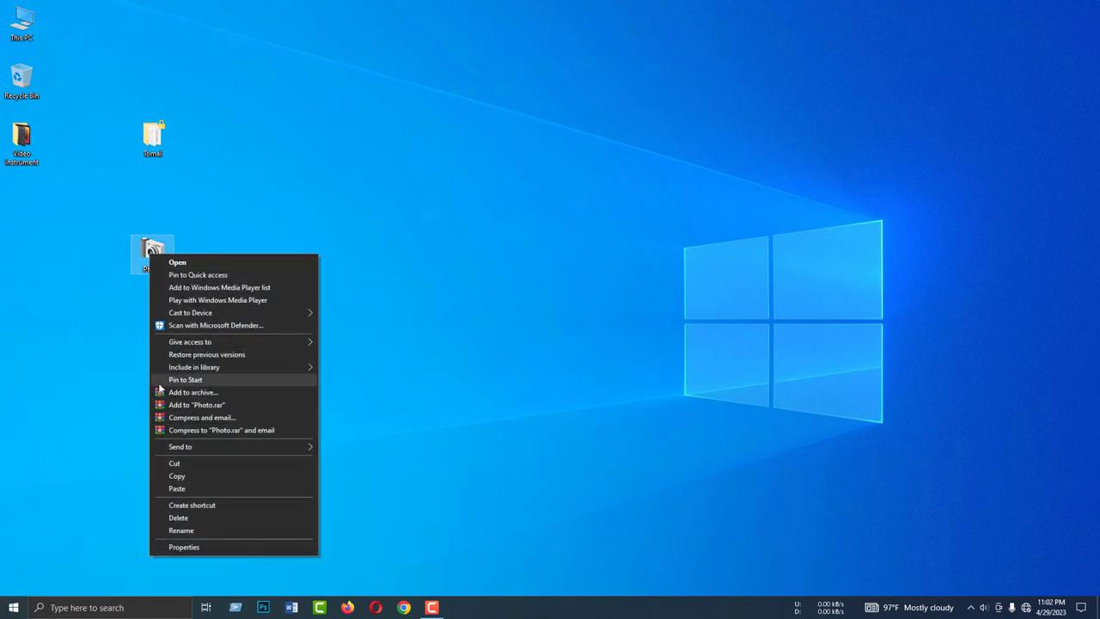
pyautogui.click(207, 384)
pyautogui.click(275, 307)
# Open the Photo folder from its Start tile, close its window and refresh the desktop
pyautogui.click(12, 609)
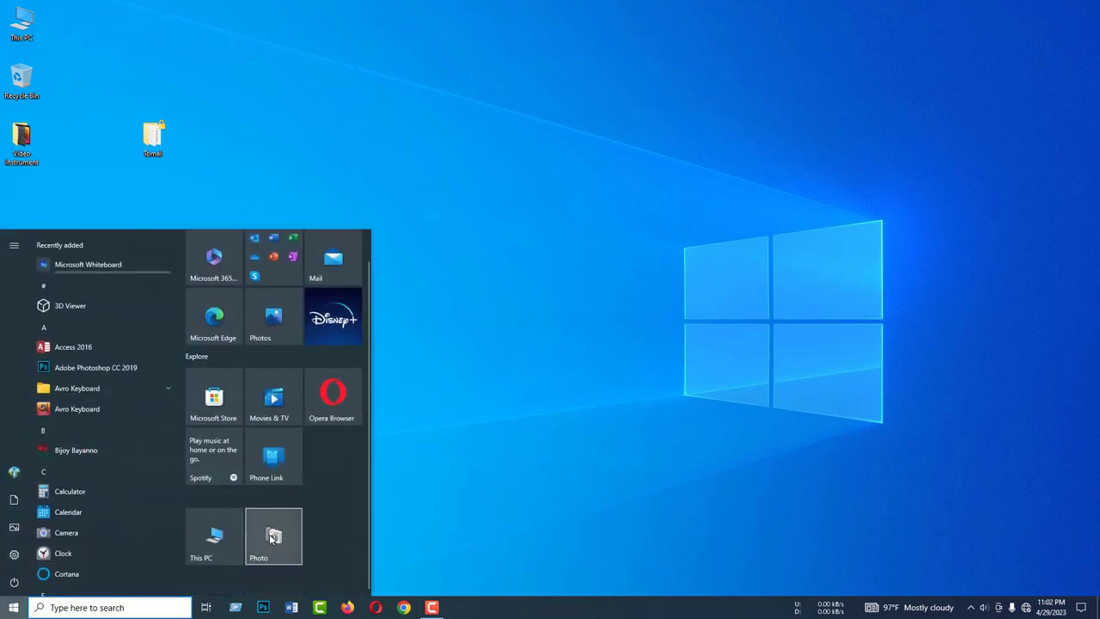
pyautogui.click(273, 538)
pyautogui.click(1085, 6)
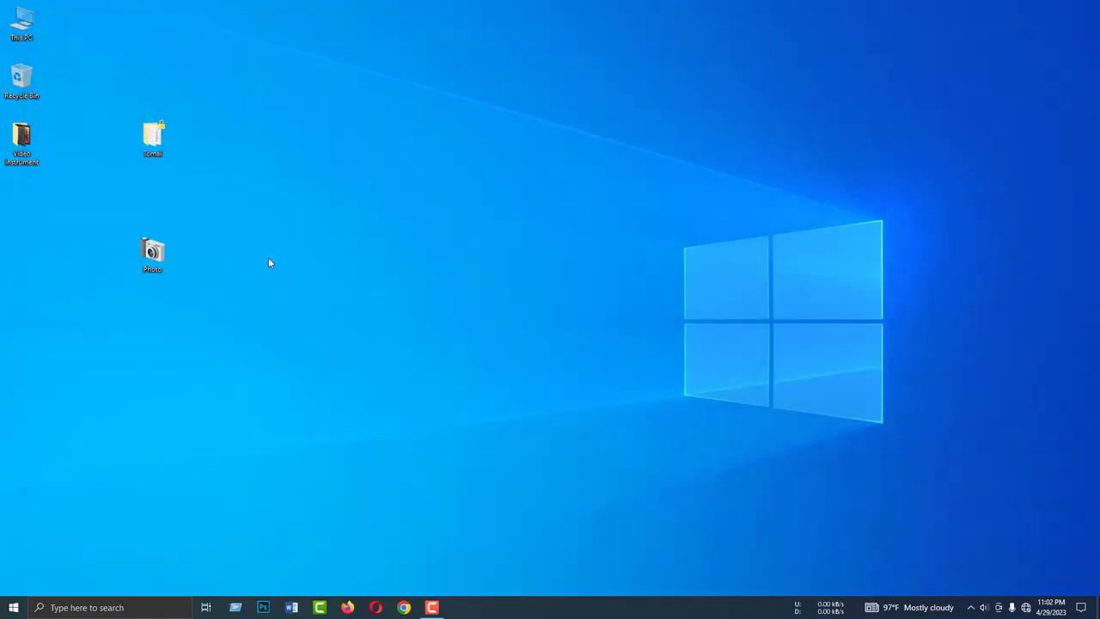
pyautogui.rightClick(268, 263)
pyautogui.click(286, 285)
# View the folder list in This PC and pin the desktop's Photo folder to Quick access
pyautogui.doubleClick(24, 30)
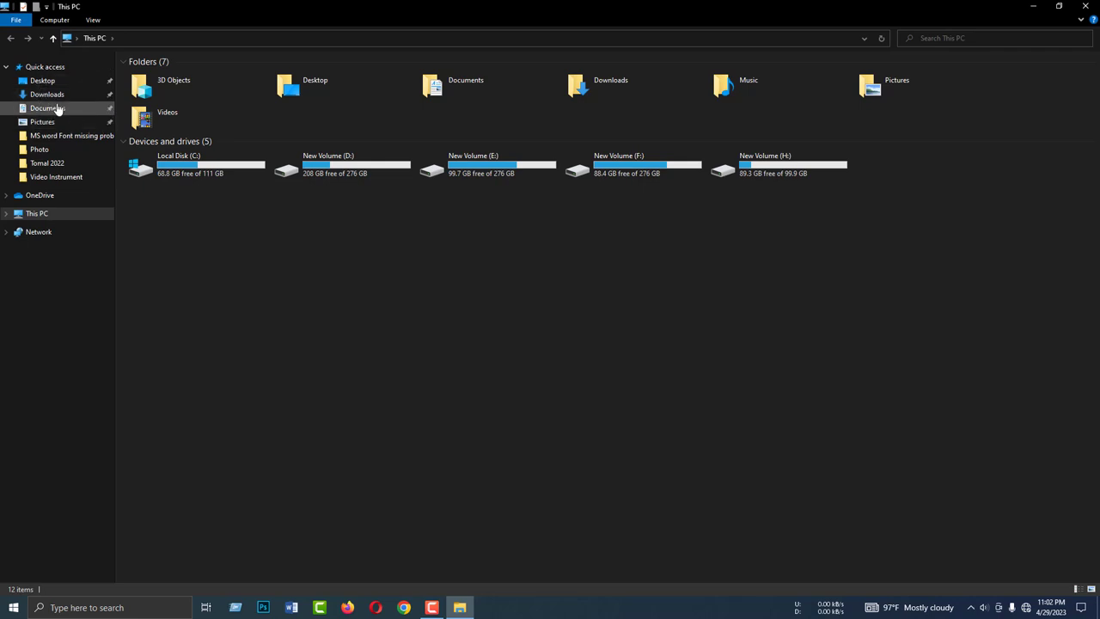
pyautogui.click(1037, 7)
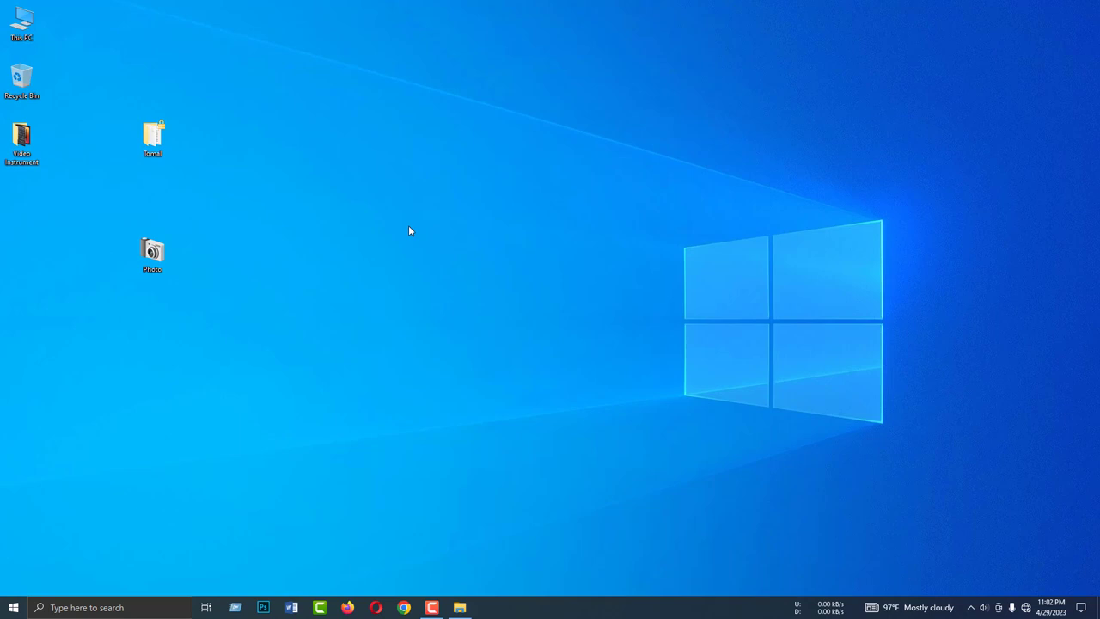
pyautogui.rightClick(159, 264)
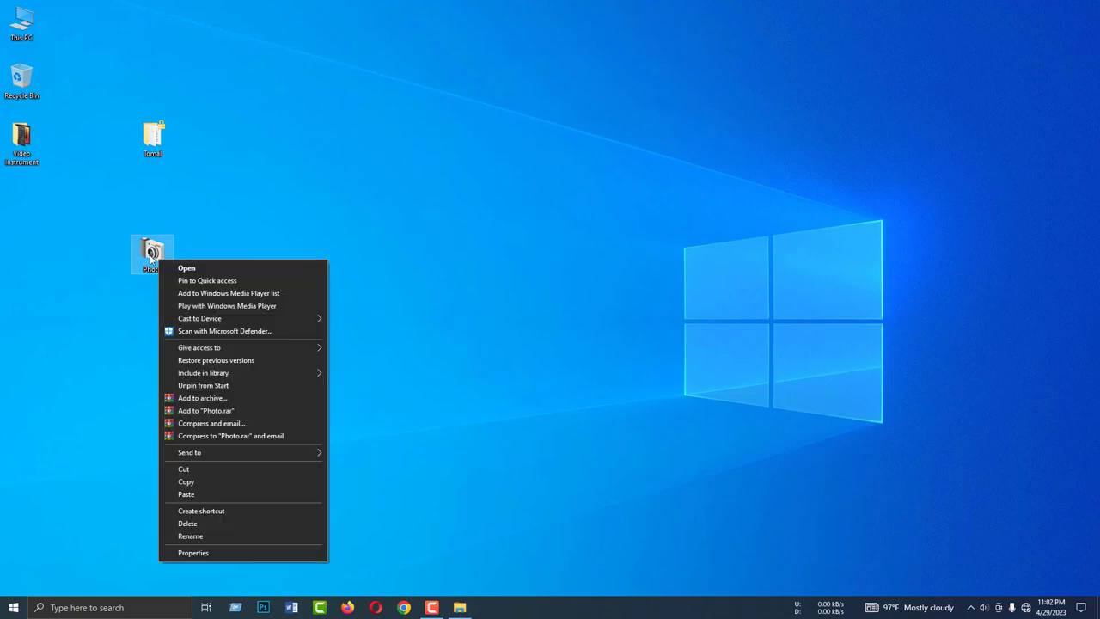
pyautogui.click(225, 282)
pyautogui.click(460, 607)
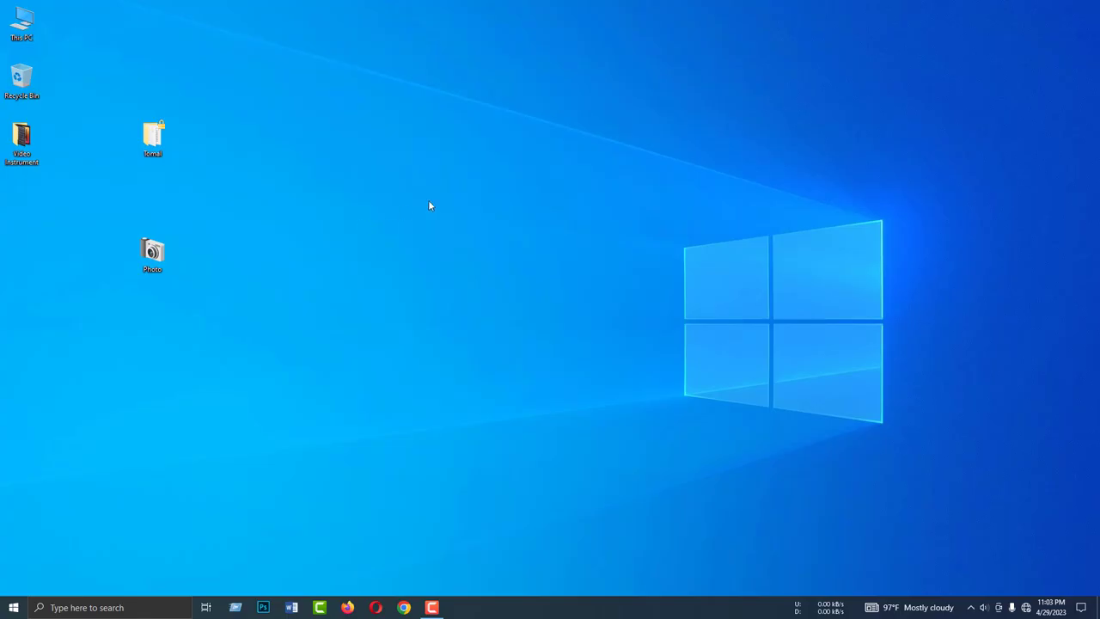
# Start File Explorer and open the pinned Photo folder from Quick access
pyautogui.press('super+e')
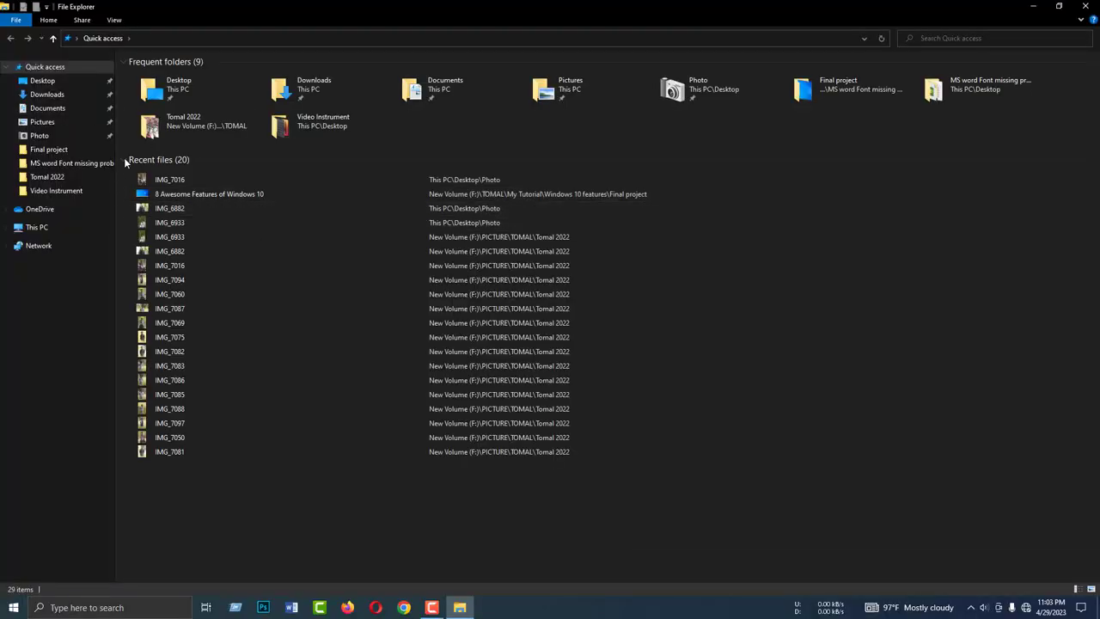
pyautogui.click(47, 137)
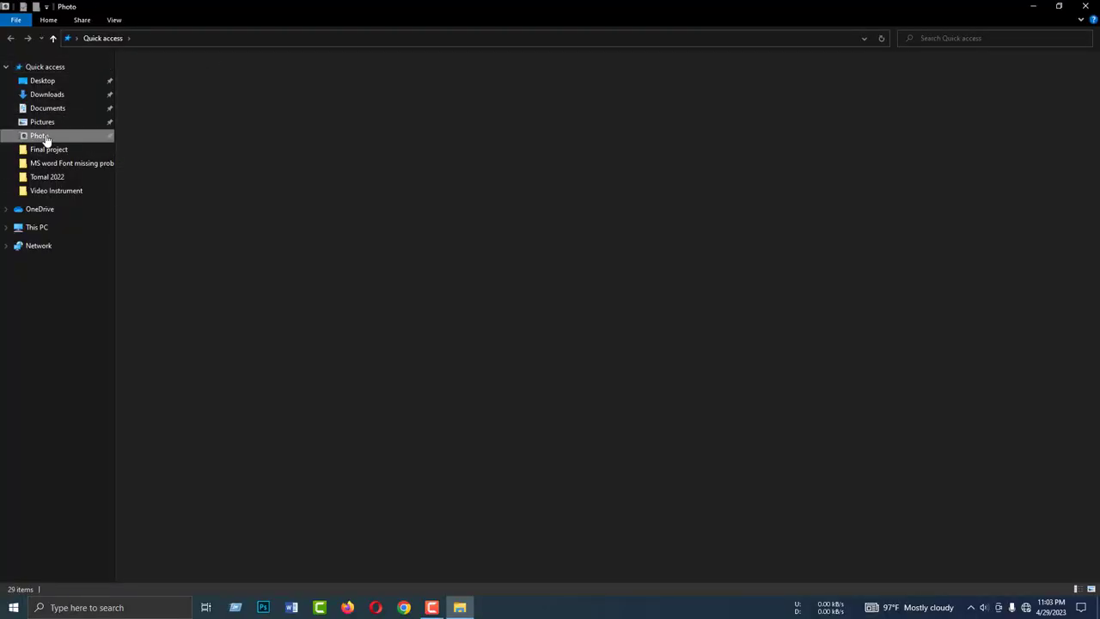